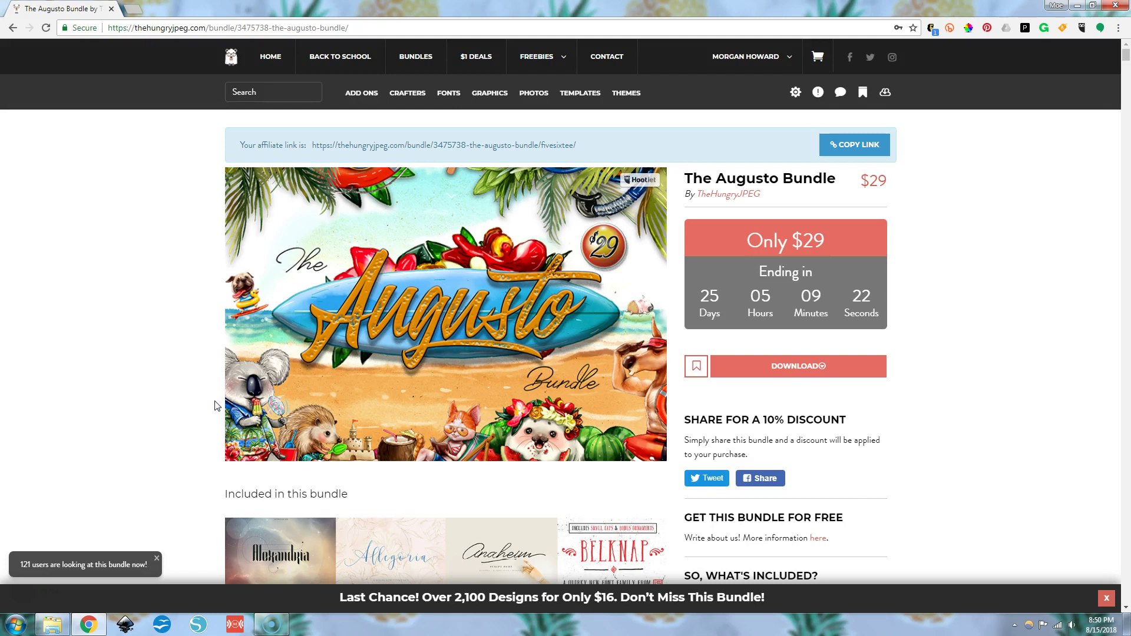
# - Browse the Augusto Bundle's font grid on TheHungryJPEG and reveal its Download Part 1–5 list
pyautogui.click(213, 400)
pyautogui.click(196, 402)
pyautogui.click(202, 348)
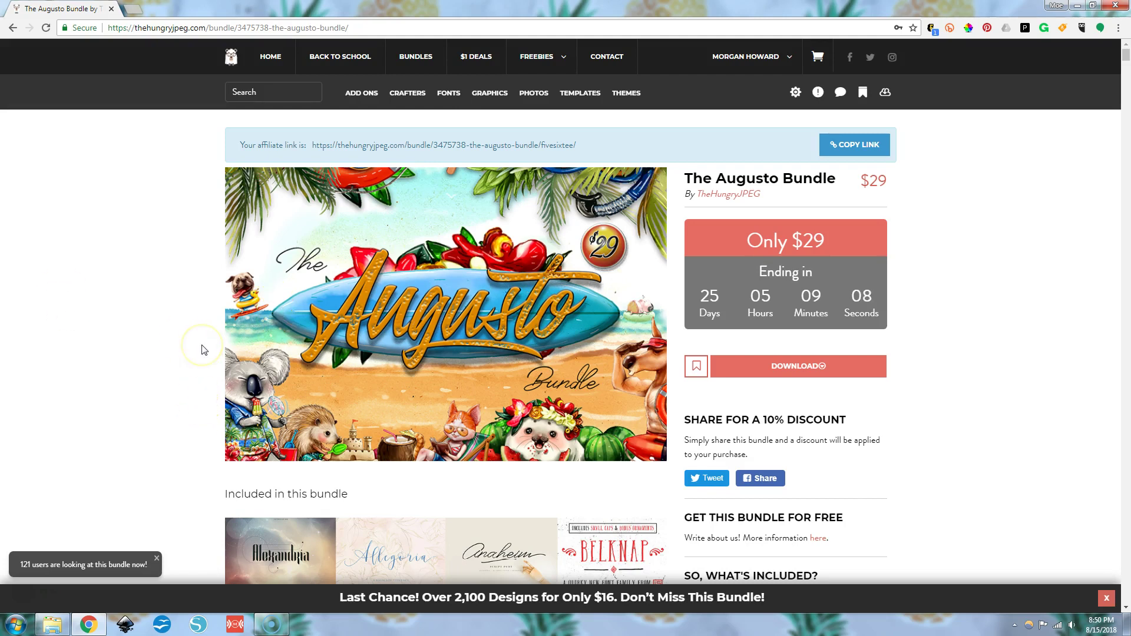
pyautogui.scroll(-3, 203, 348)
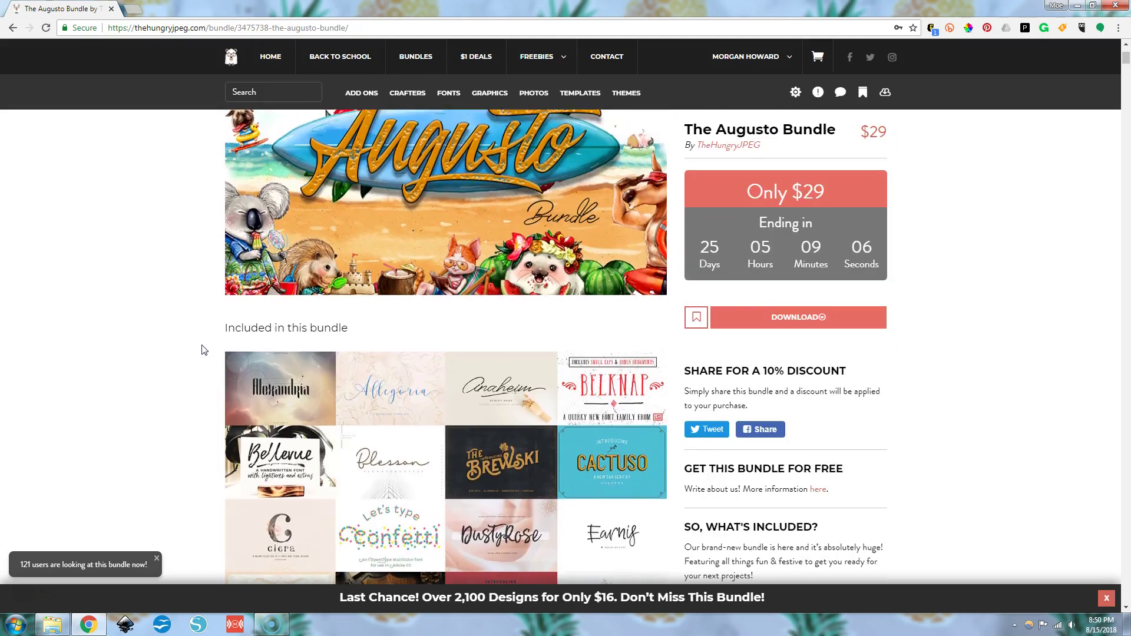
pyautogui.scroll(3, 202, 348)
pyautogui.click(462, 355)
pyautogui.scroll(-4, 463, 359)
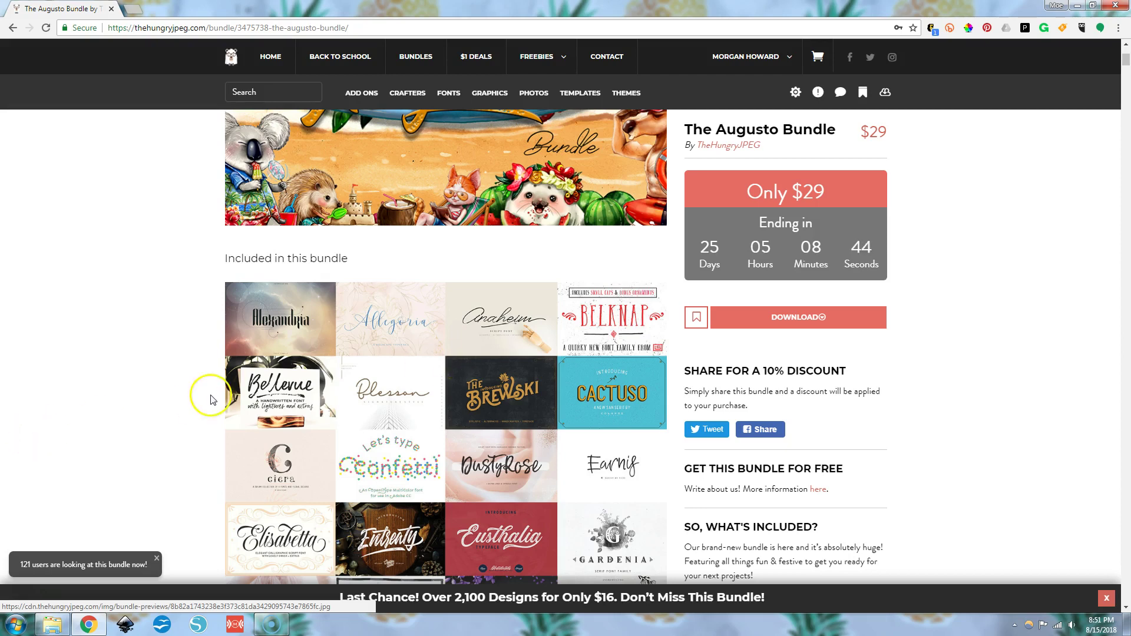
pyautogui.scroll(-6, 203, 394)
pyautogui.scroll(10, 213, 400)
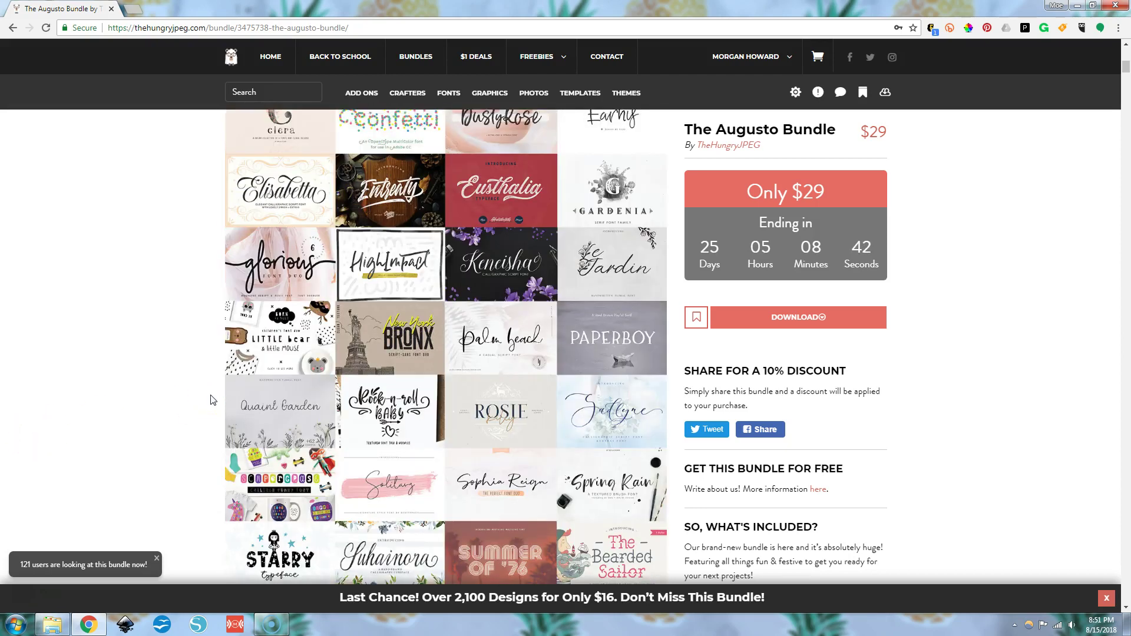
pyautogui.scroll(-18, 500, 364)
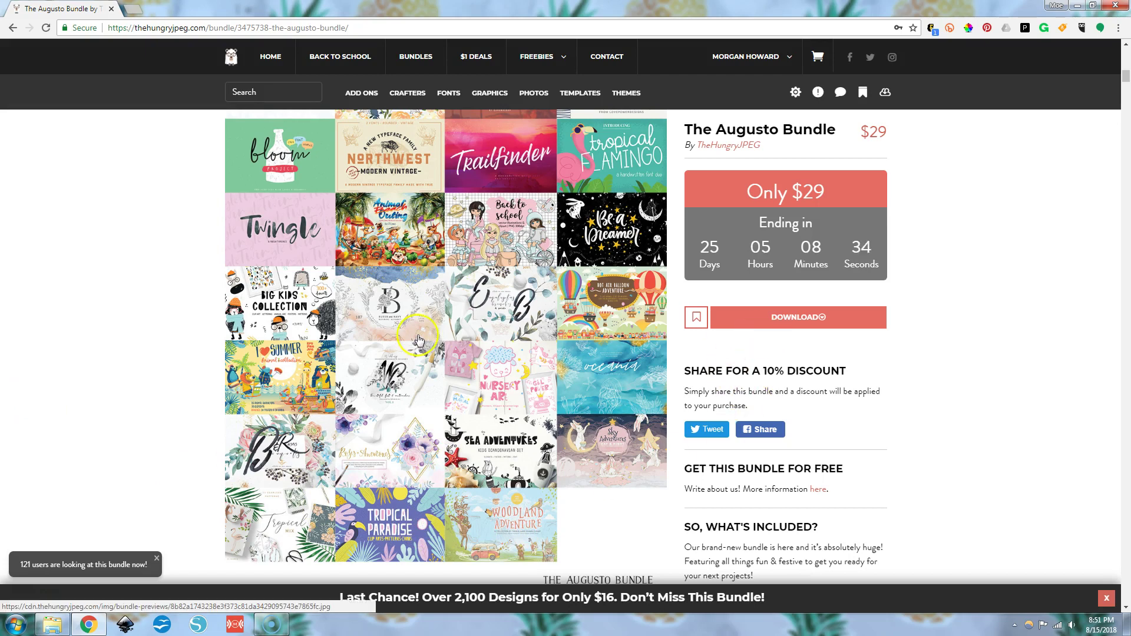
pyautogui.scroll(3, 762, 375)
pyautogui.click(813, 318)
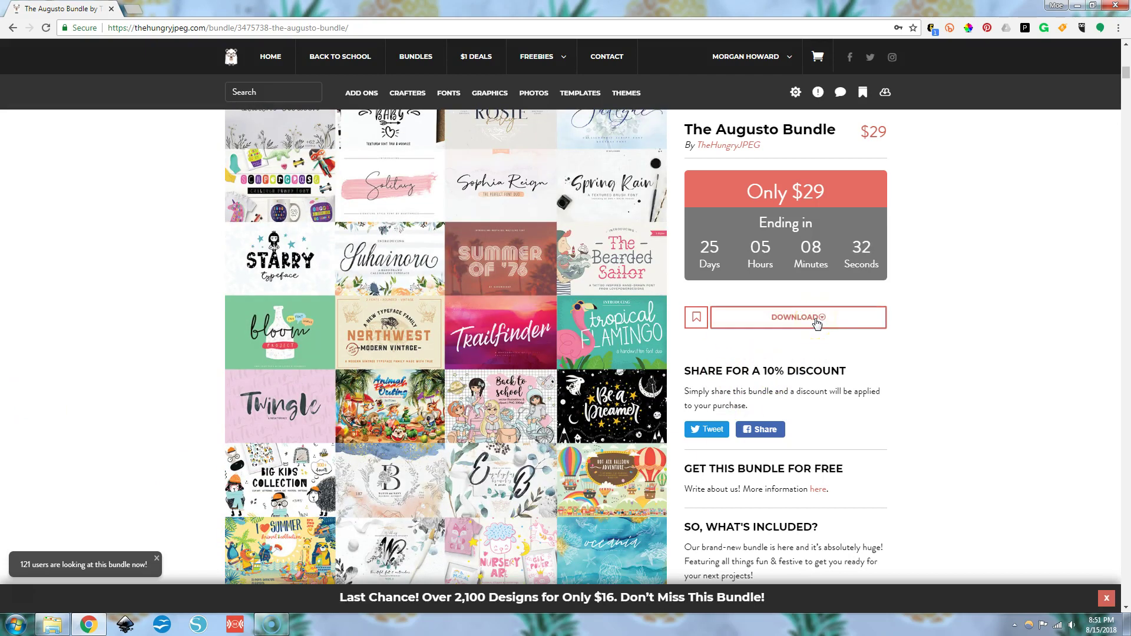
# - Open The-Augusto-Bundle-1 zip and go into 2. Fonts > 2. All Fonts
pyautogui.click(52, 625)
pyautogui.doubleClick(495, 437)
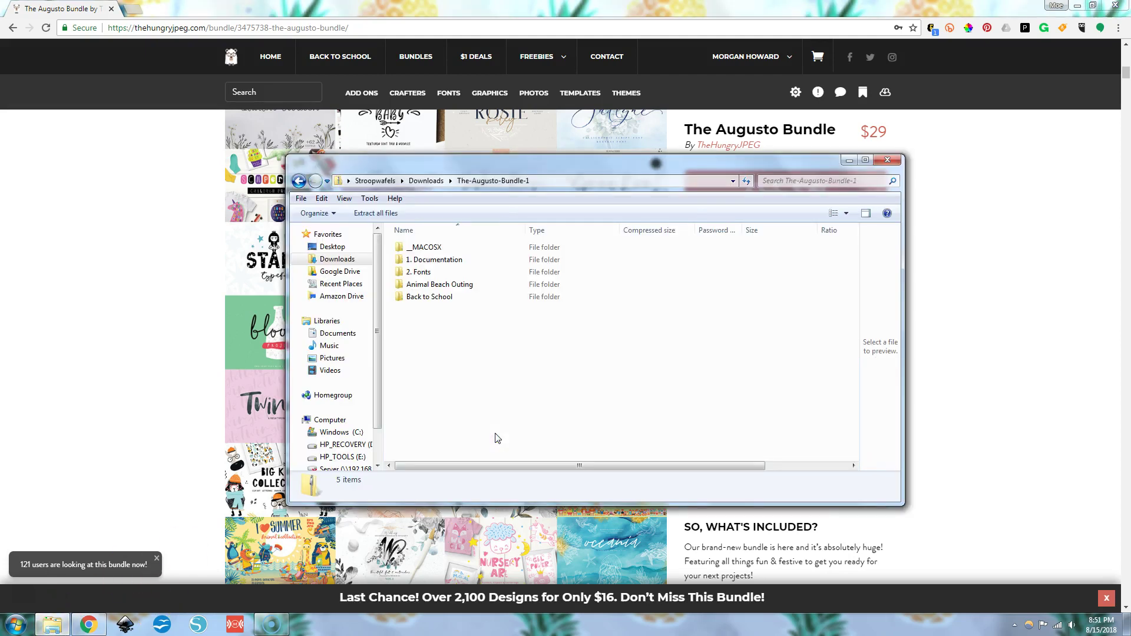
pyautogui.click(298, 182)
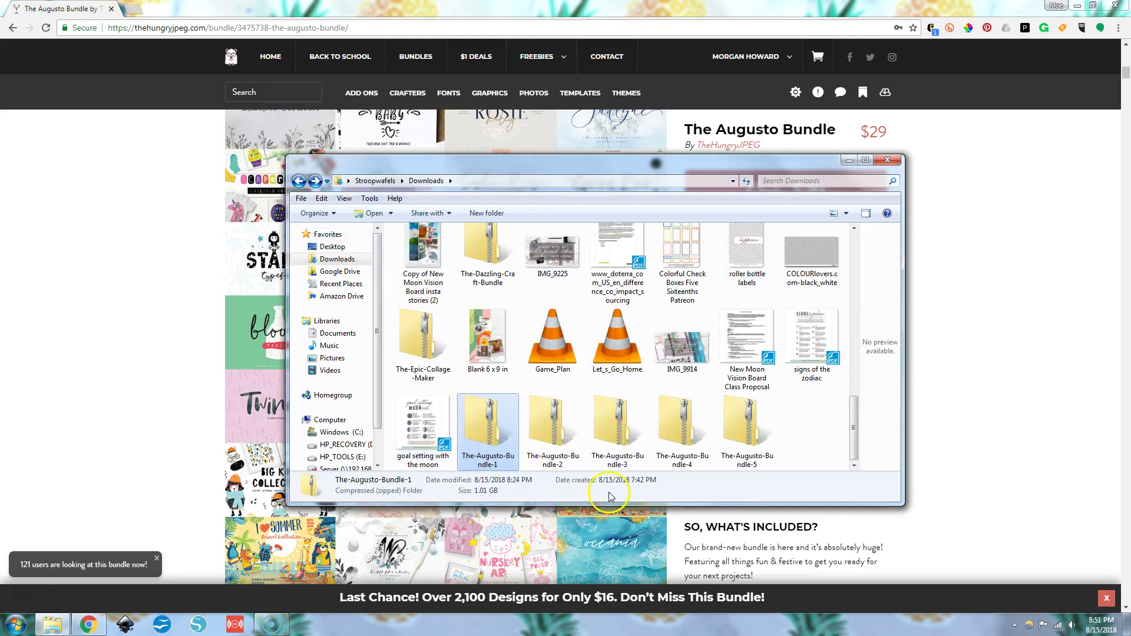
pyautogui.doubleClick(489, 425)
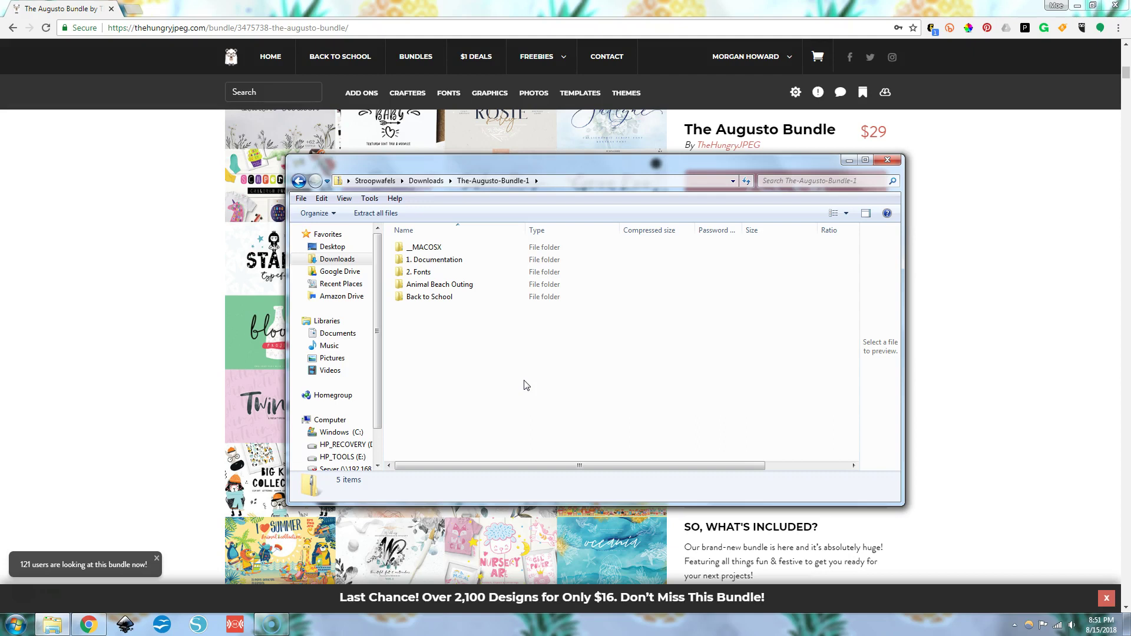
pyautogui.click(424, 274)
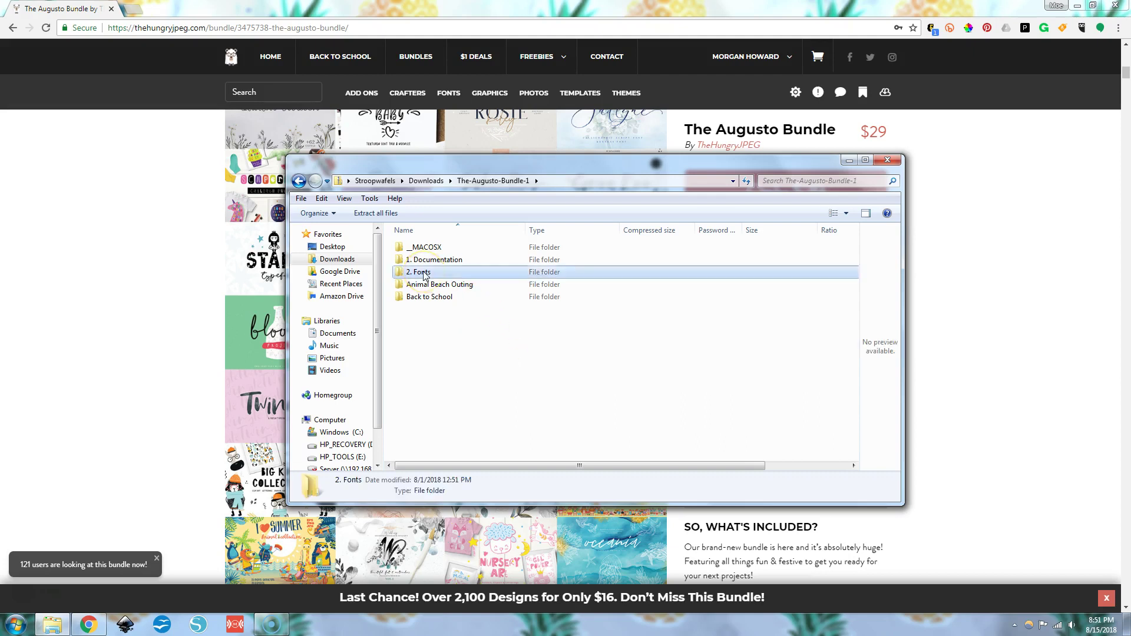
pyautogui.doubleClick(424, 274)
pyautogui.doubleClick(425, 262)
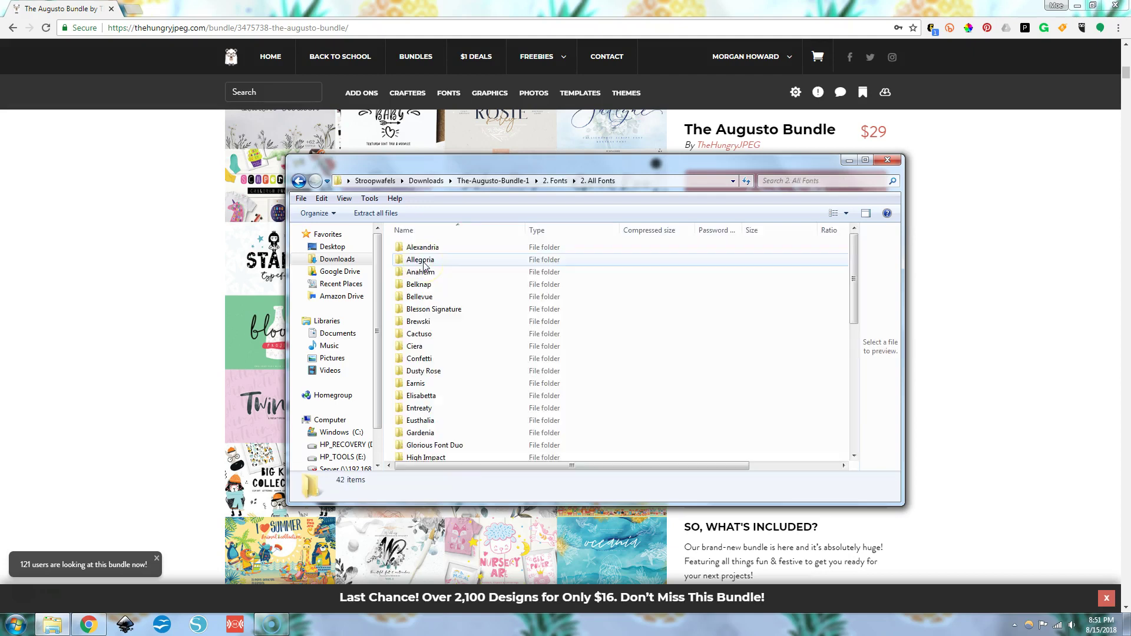
# - Look over the bundle's font preview page in the browser
pyautogui.scroll(-4, 472, 389)
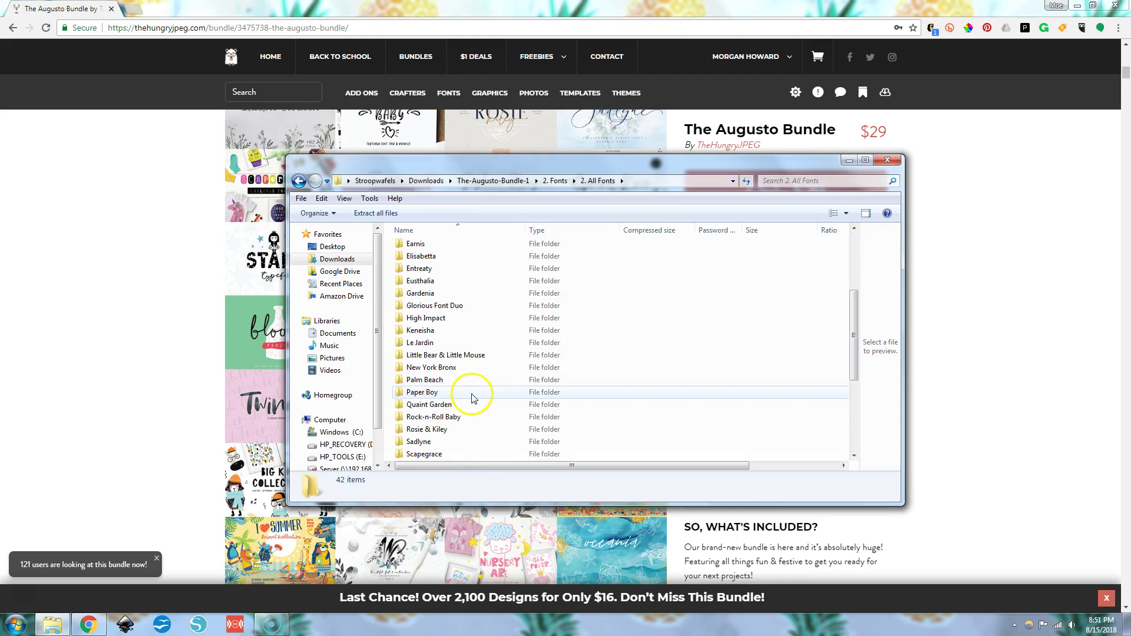
pyautogui.click(126, 360)
pyautogui.scroll(-1, 236, 424)
pyautogui.scroll(3, 332, 487)
pyautogui.scroll(2, 332, 487)
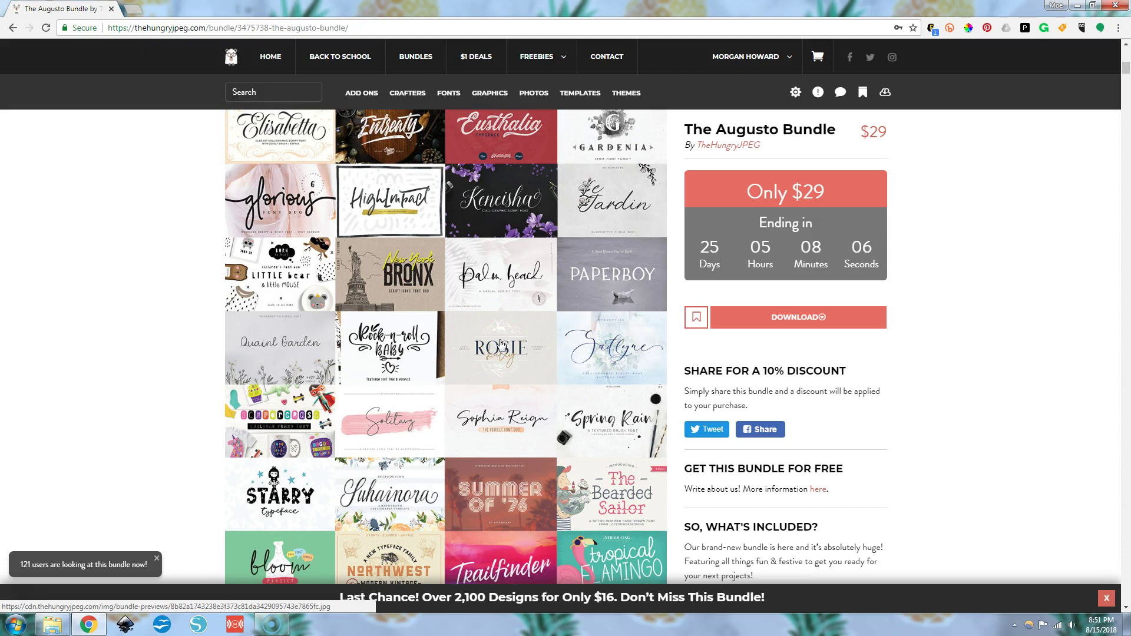
# - Open Rosie & Kiley > 2. Rosie and preview the Rosie OpenType font
pyautogui.click(52, 624)
pyautogui.click(52, 625)
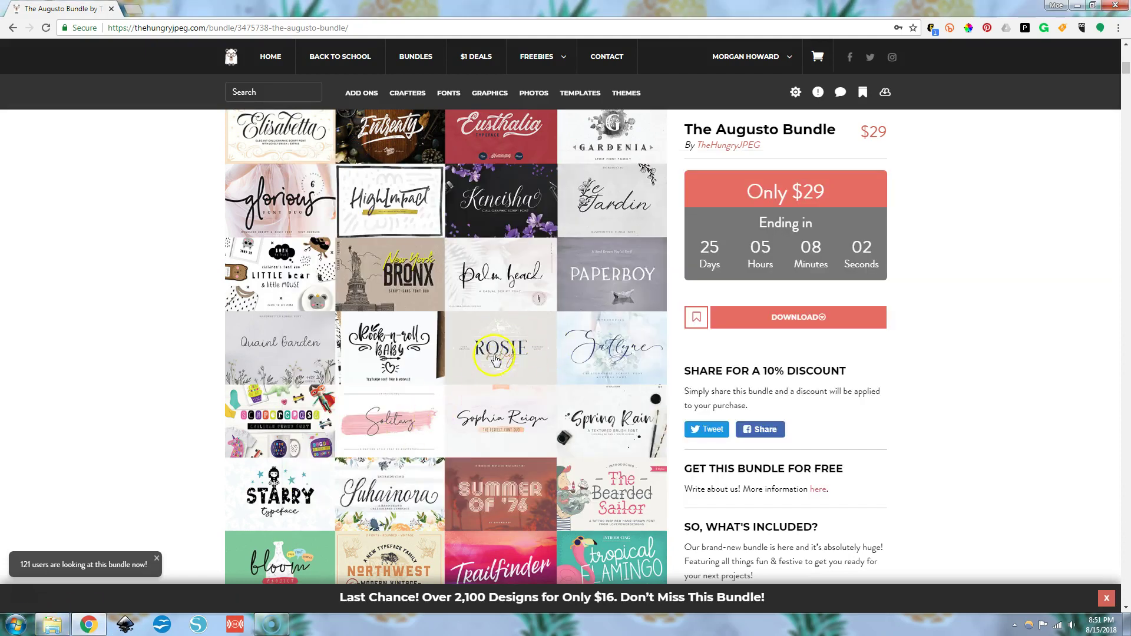
pyautogui.click(52, 626)
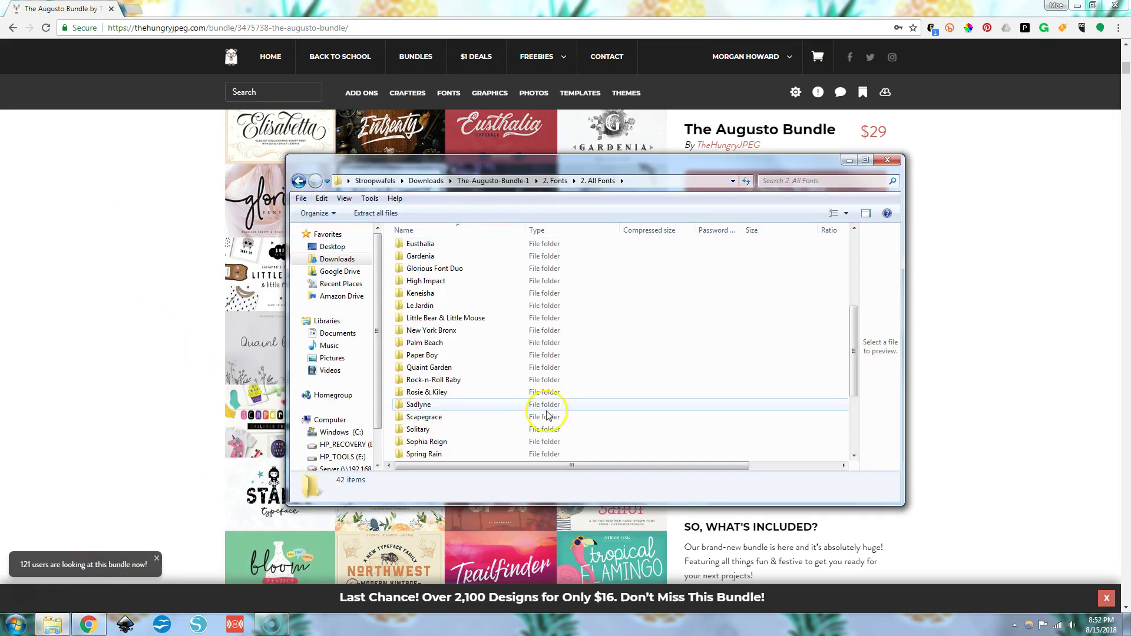
pyautogui.doubleClick(435, 397)
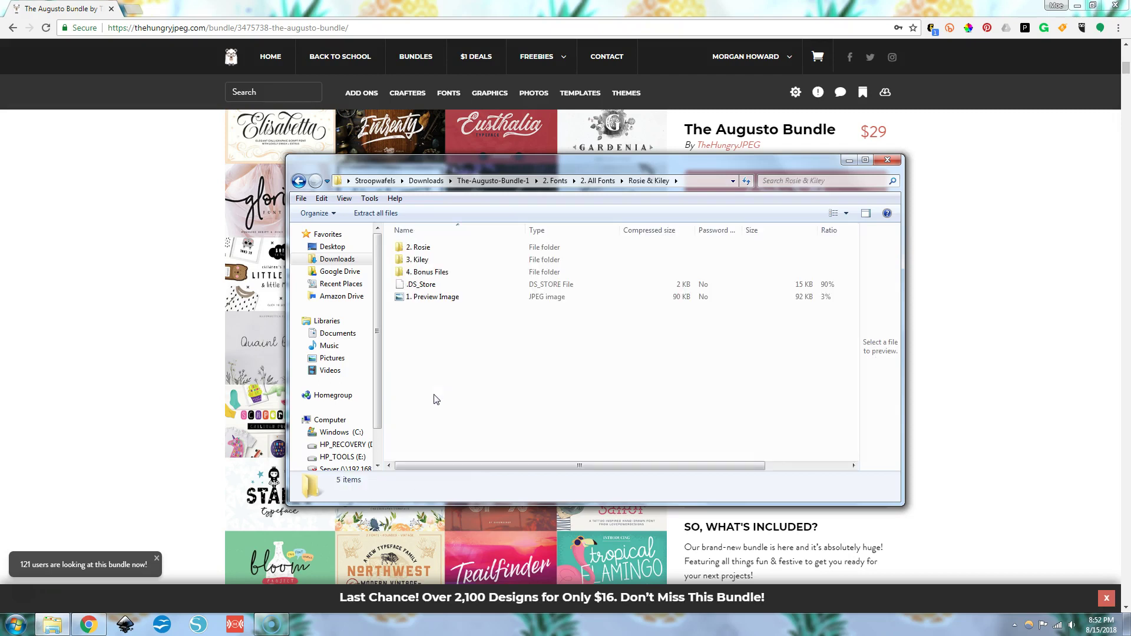
pyautogui.doubleClick(420, 247)
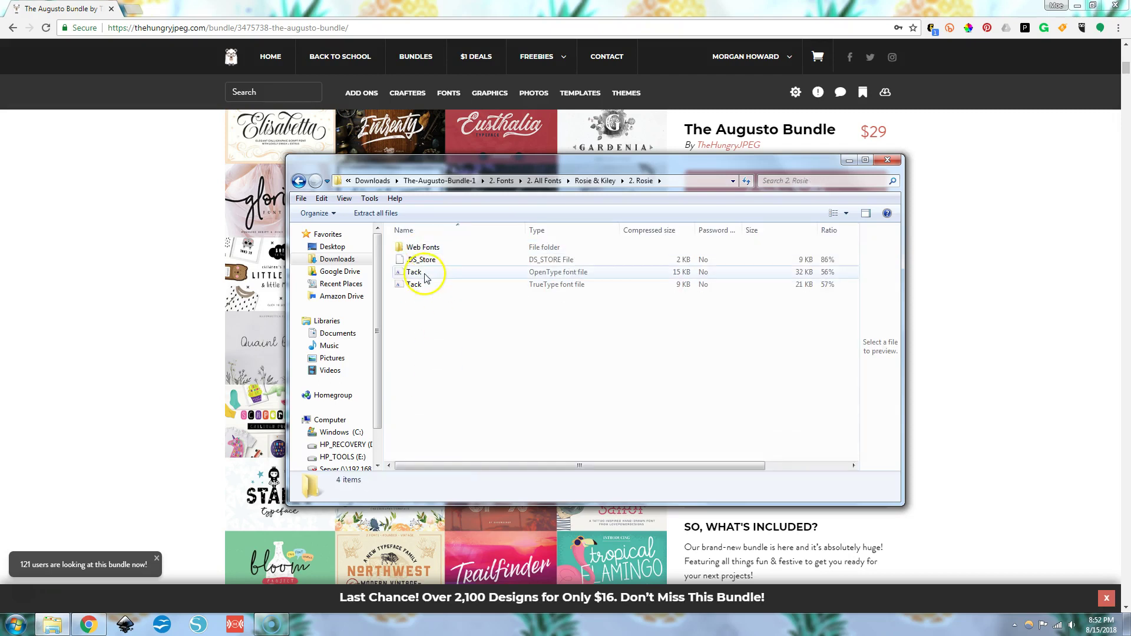
pyautogui.doubleClick(424, 273)
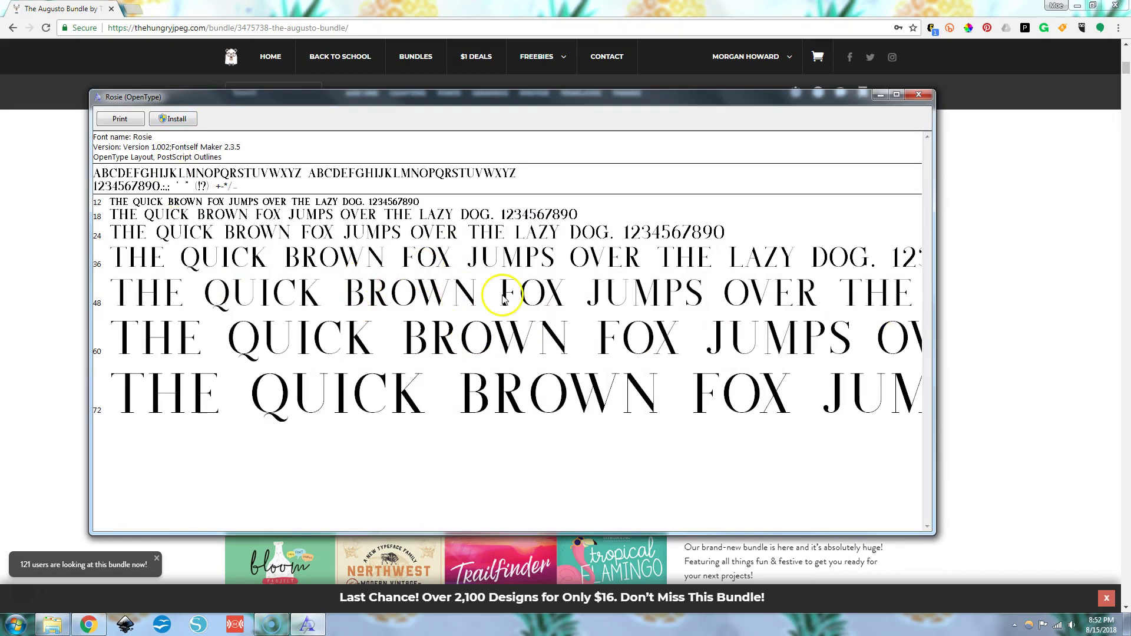
# - Install the Rosie font and return to the Rosie & Kiley folder
pyautogui.click(175, 118)
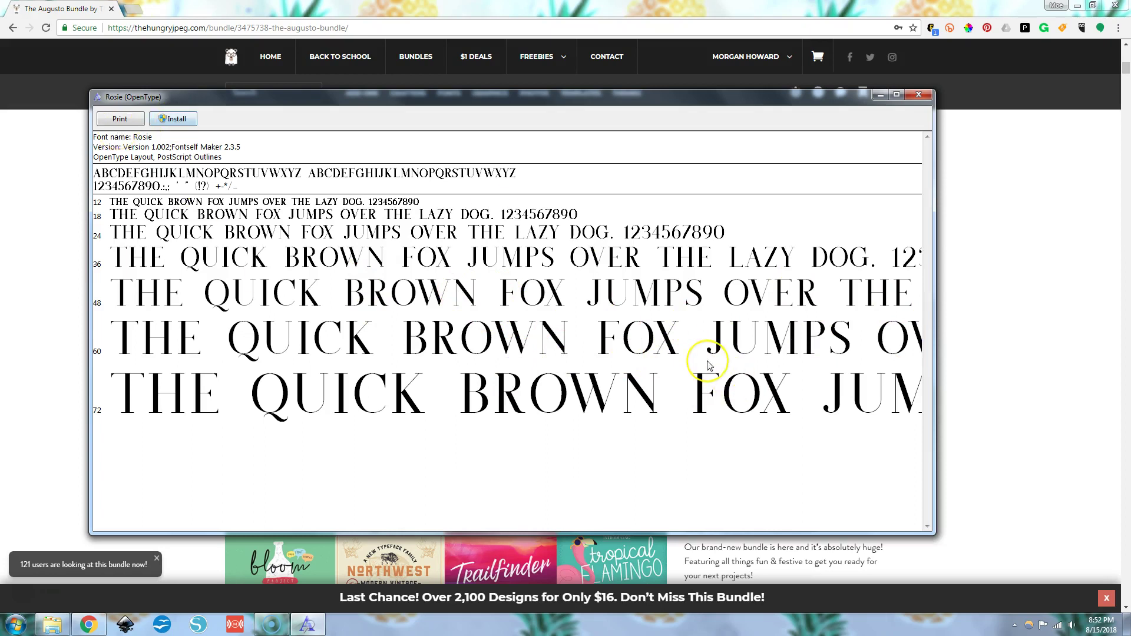
pyautogui.click(917, 95)
pyautogui.click(299, 181)
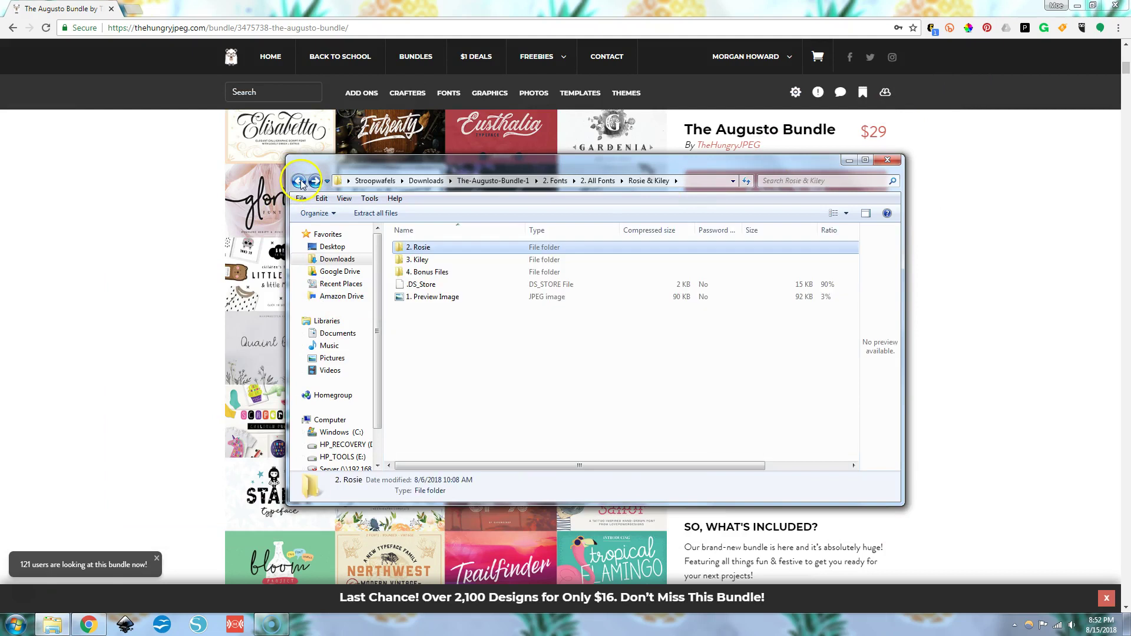
# - Preview the Kiley OpenType font from the 3. Kiley folder, then close it
pyautogui.doubleClick(433, 261)
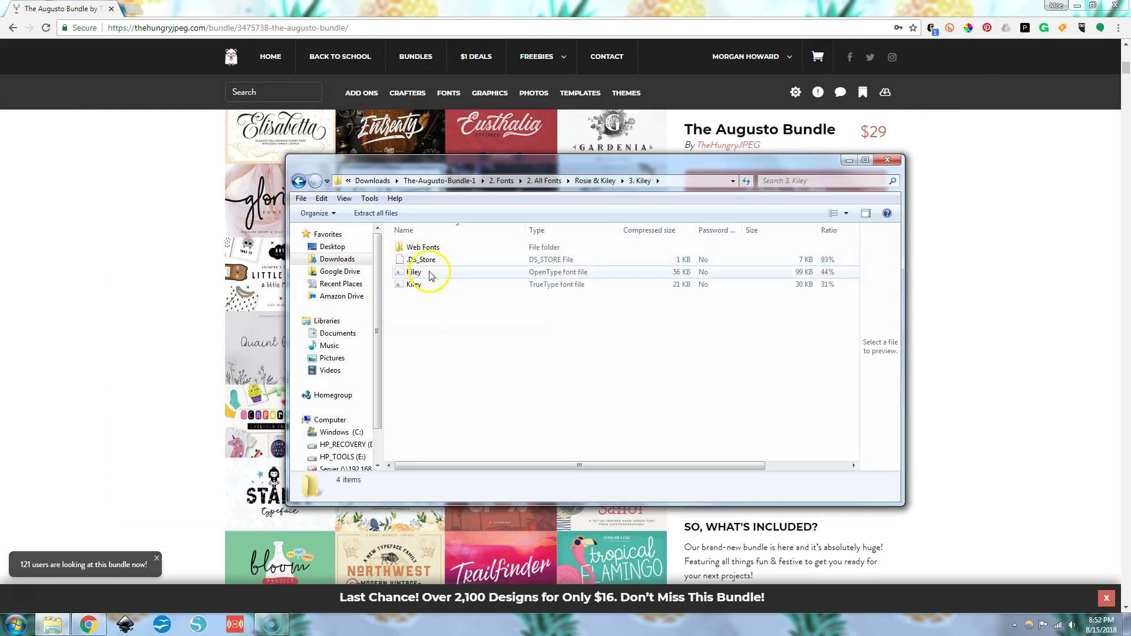
pyautogui.click(430, 274)
pyautogui.doubleClick(430, 274)
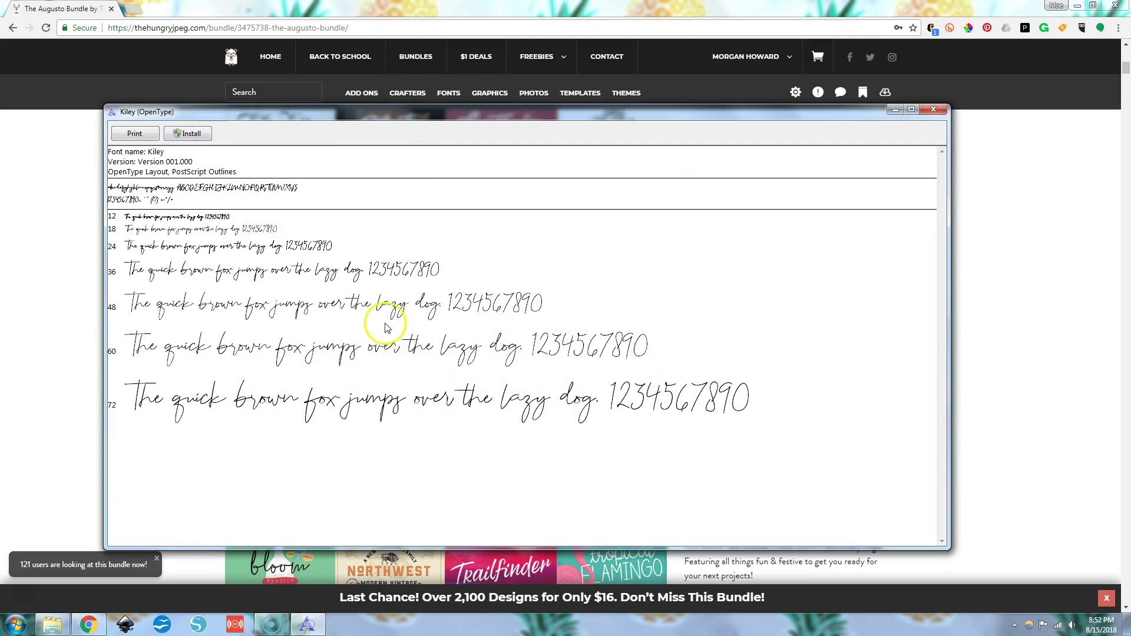
pyautogui.click(931, 108)
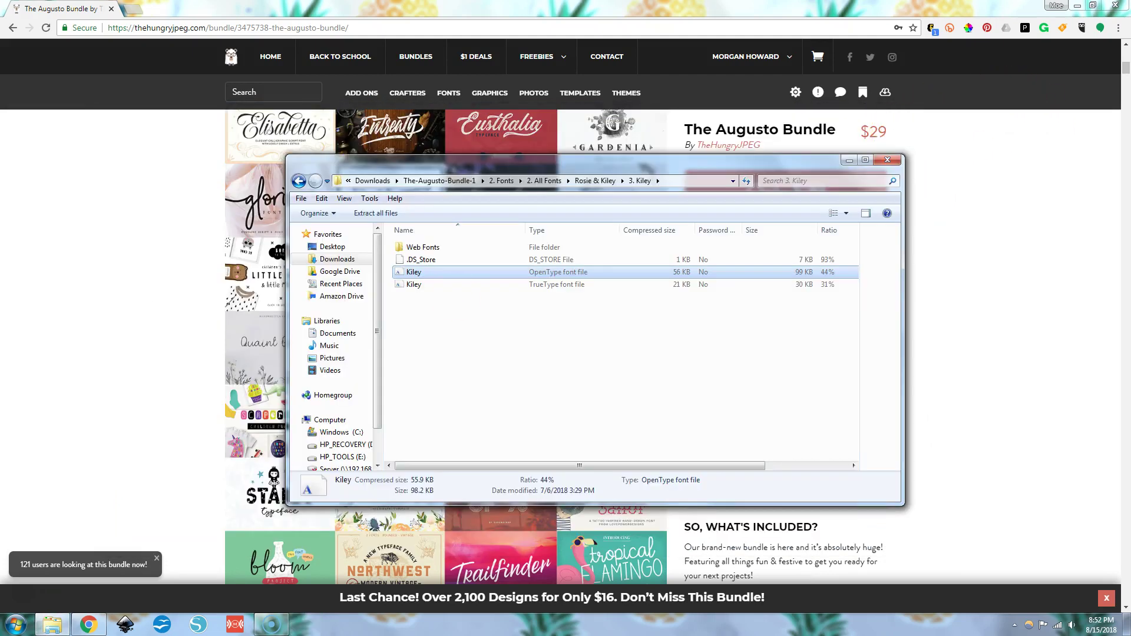
# - Switch to Cricut Design Space and start a new blank Untitled project
pyautogui.click(989, 8)
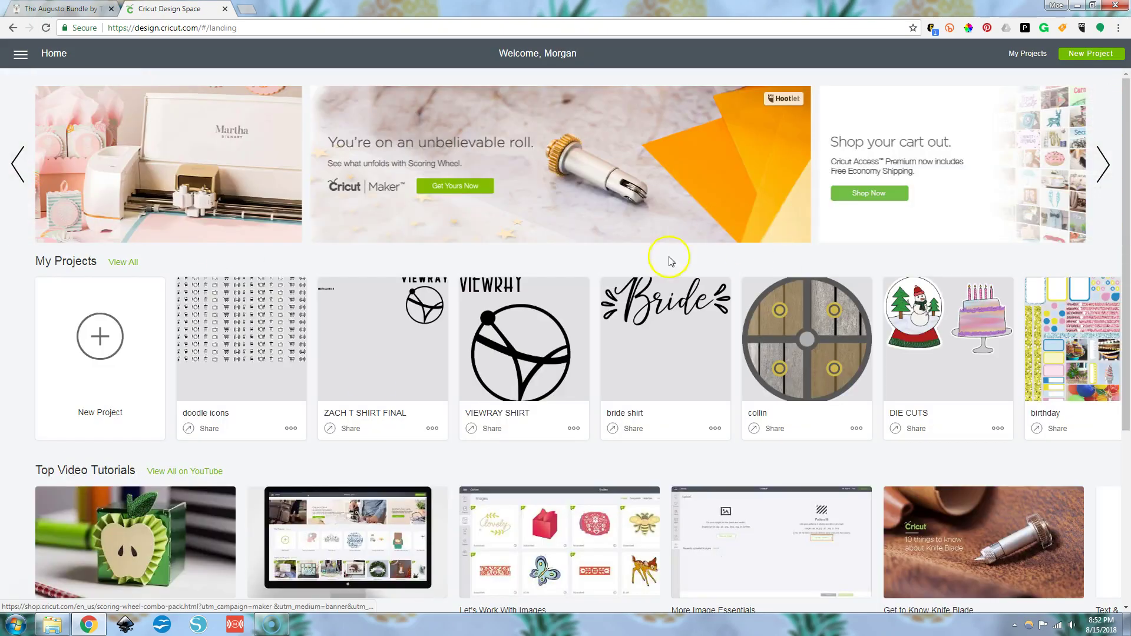
pyautogui.click(100, 345)
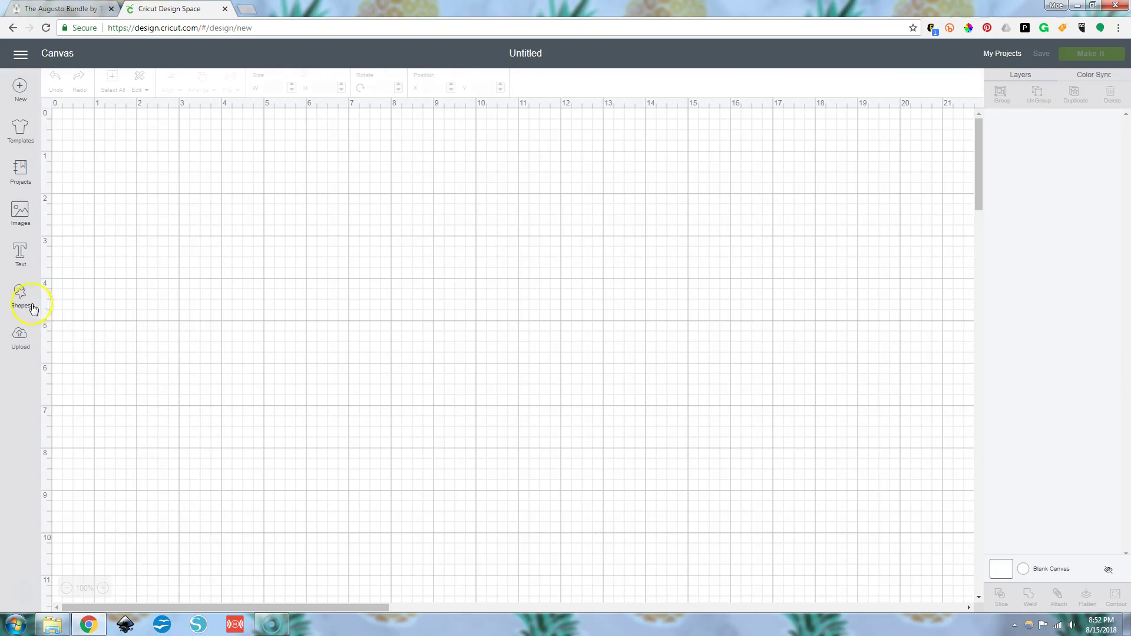
# - Add a square from Shapes and move it toward the canvas centre
pyautogui.click(19, 293)
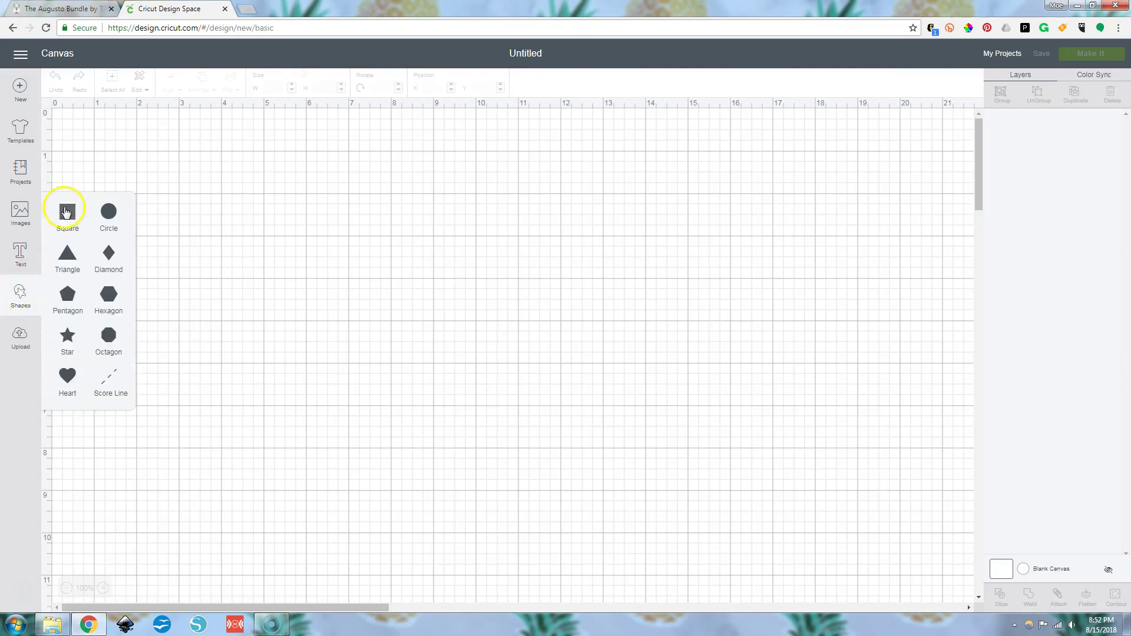
pyautogui.click(63, 215)
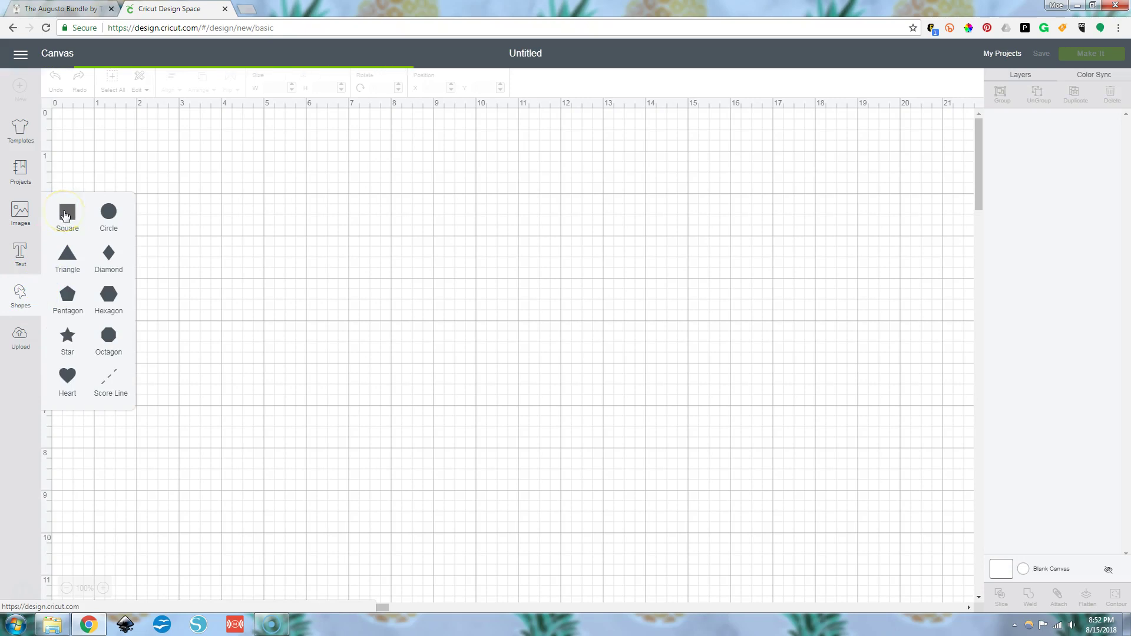
pyautogui.moveTo(193, 235); pyautogui.dragTo(511, 292)
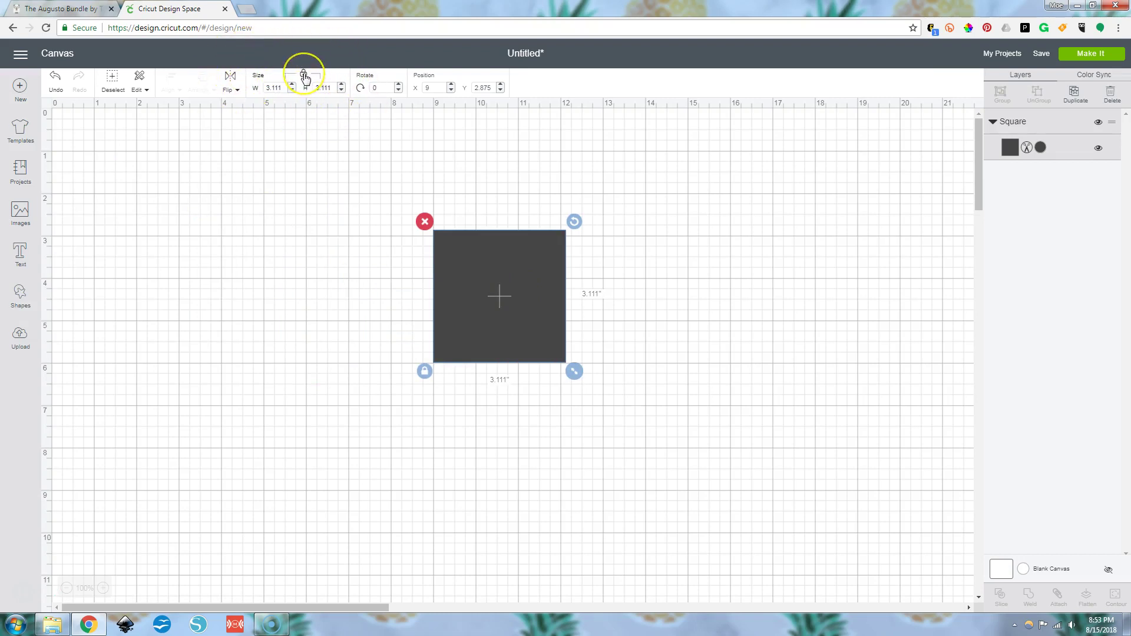
# - Unlock proportions and resize the square to 1.5 in wide by 0.45 in high
pyautogui.click(304, 75)
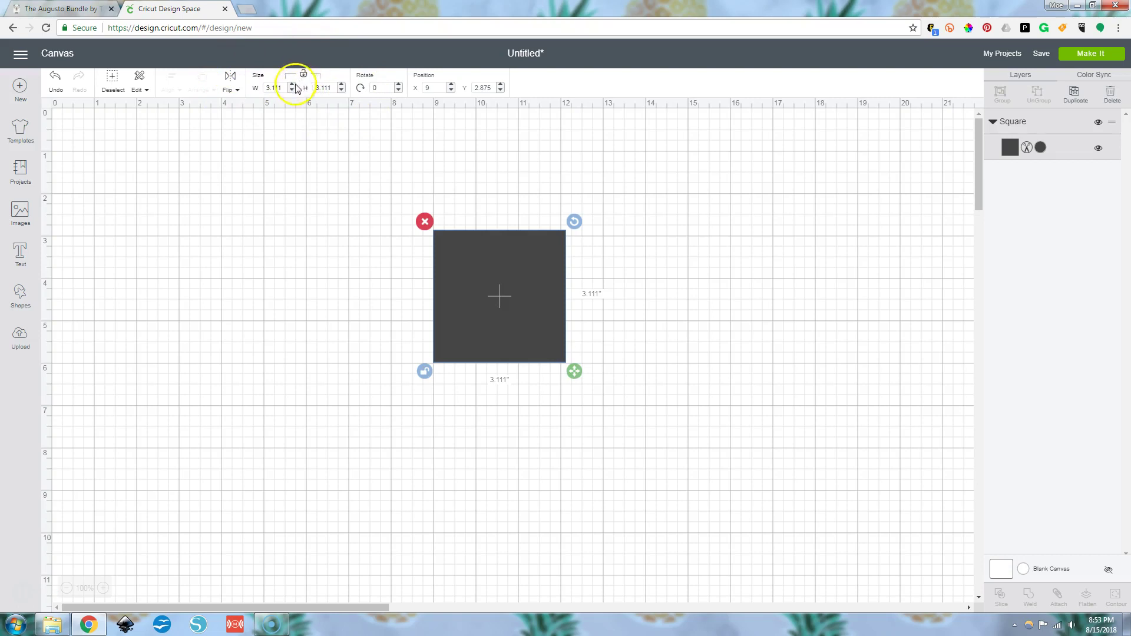
pyautogui.click(275, 88)
pyautogui.write('1.5')
pyautogui.press('Return')
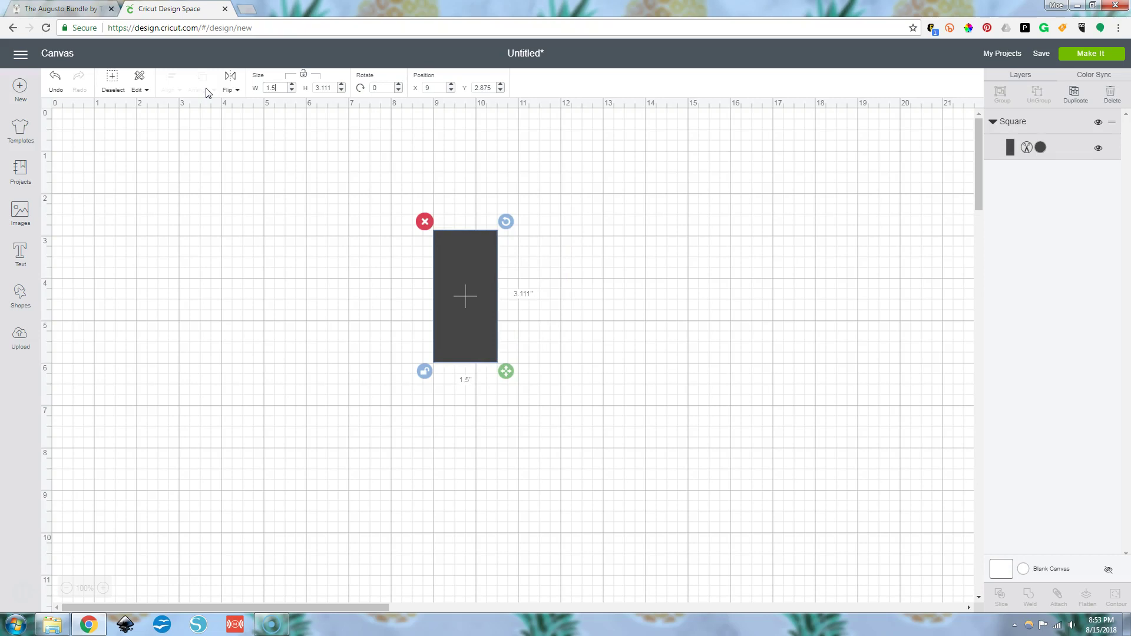
pyautogui.click(325, 88)
pyautogui.press('Return')
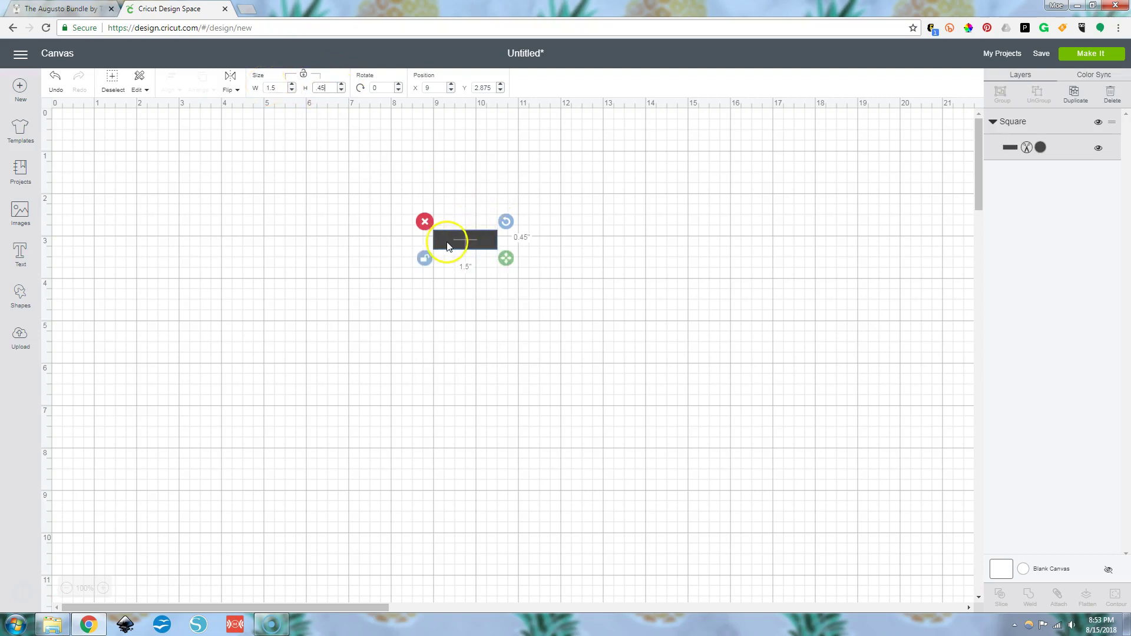
pyautogui.click(304, 76)
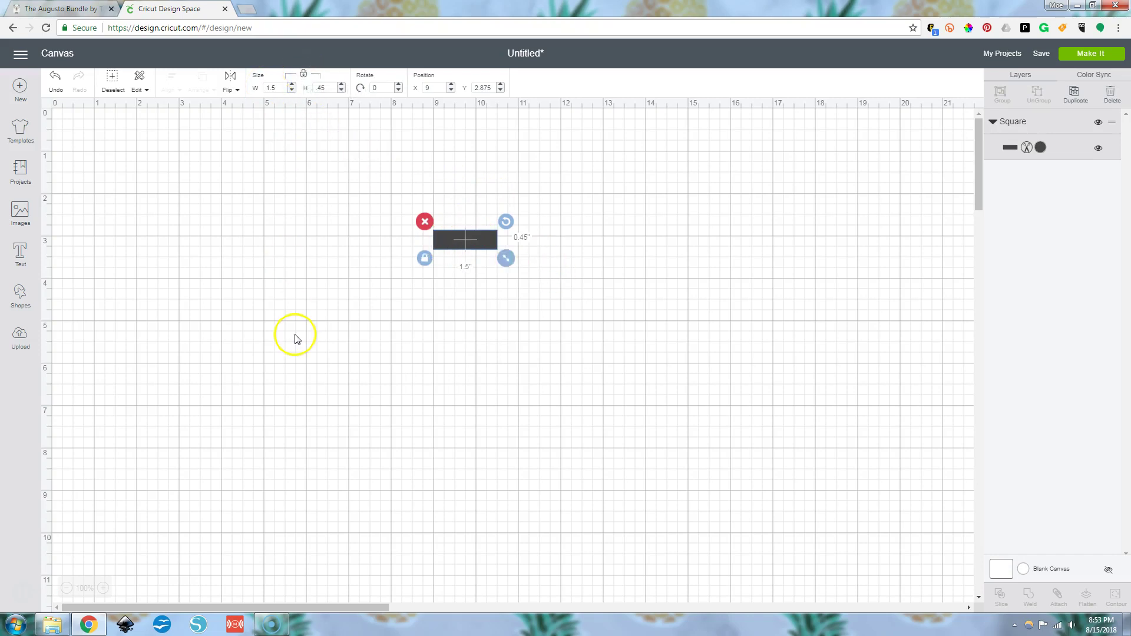
pyautogui.click(296, 336)
pyautogui.click(479, 247)
# - Make the rectangle a Print layer coloured Cream
pyautogui.click(1040, 149)
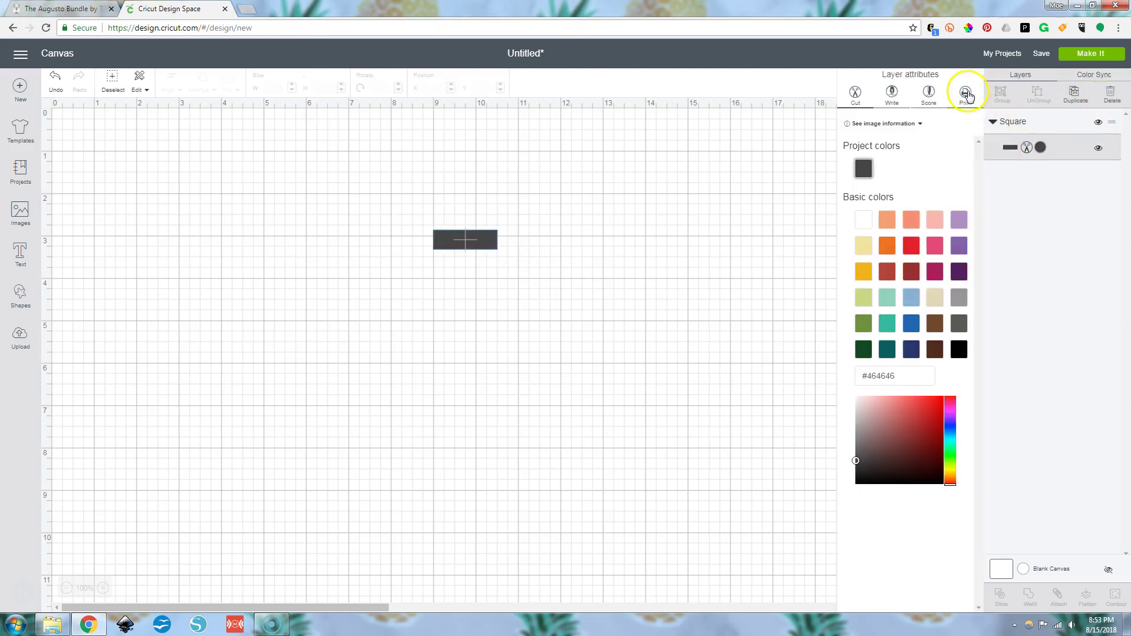
pyautogui.click(969, 92)
pyautogui.click(937, 291)
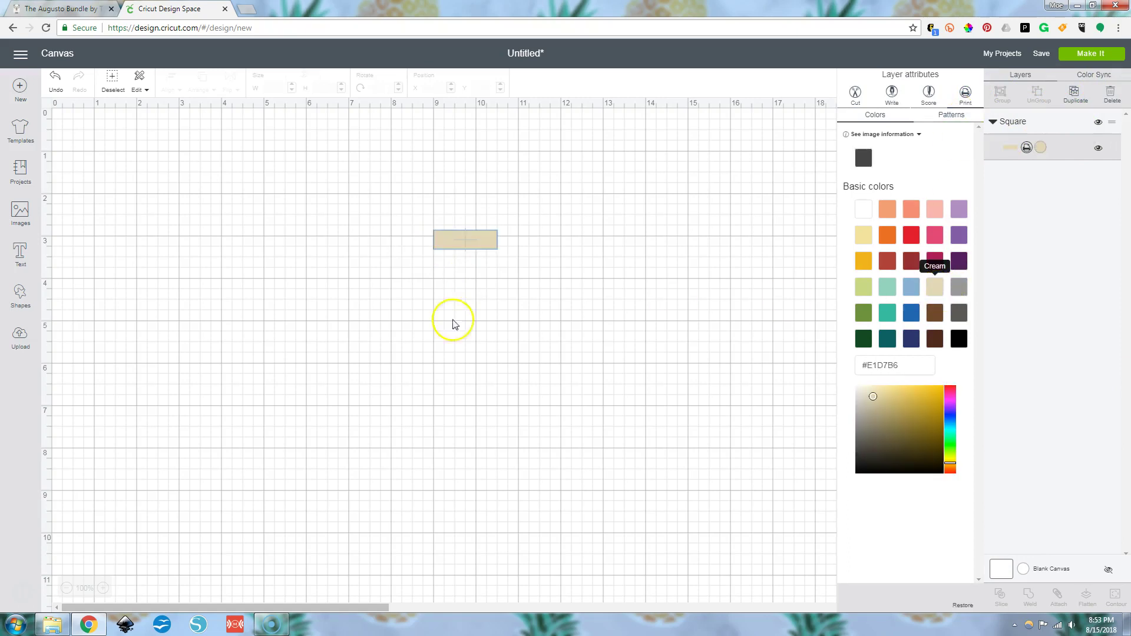
pyautogui.click(573, 239)
# - Zoom to 150%, move the cream rectangle to the canvas's left side, and add a text box
pyautogui.moveTo(464, 242); pyautogui.dragTo(439, 286)
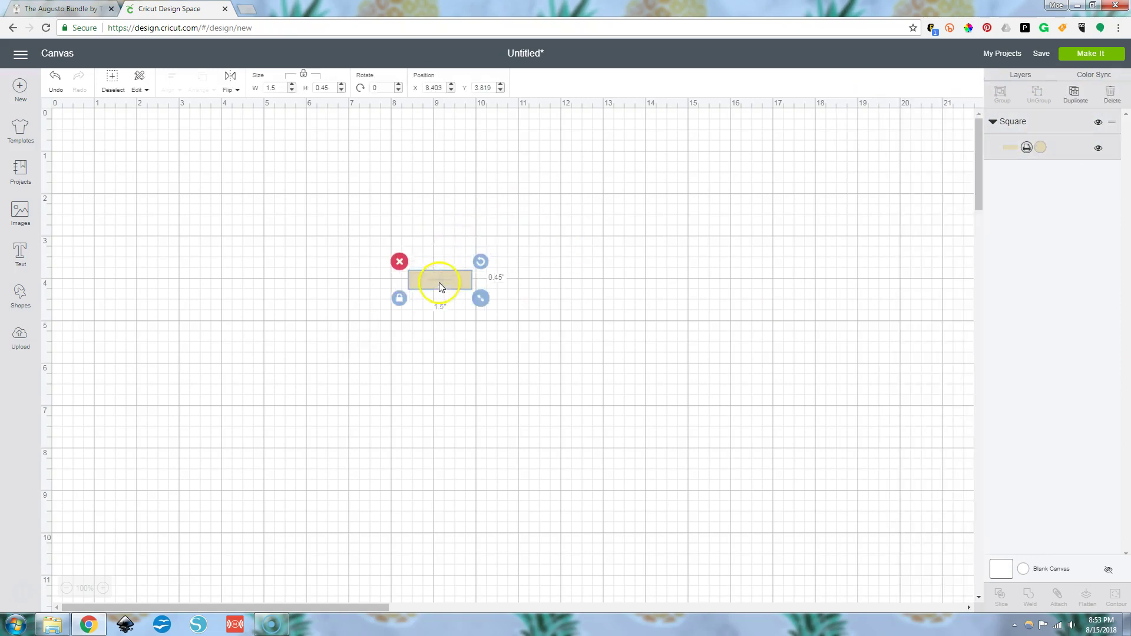
pyautogui.click(104, 588)
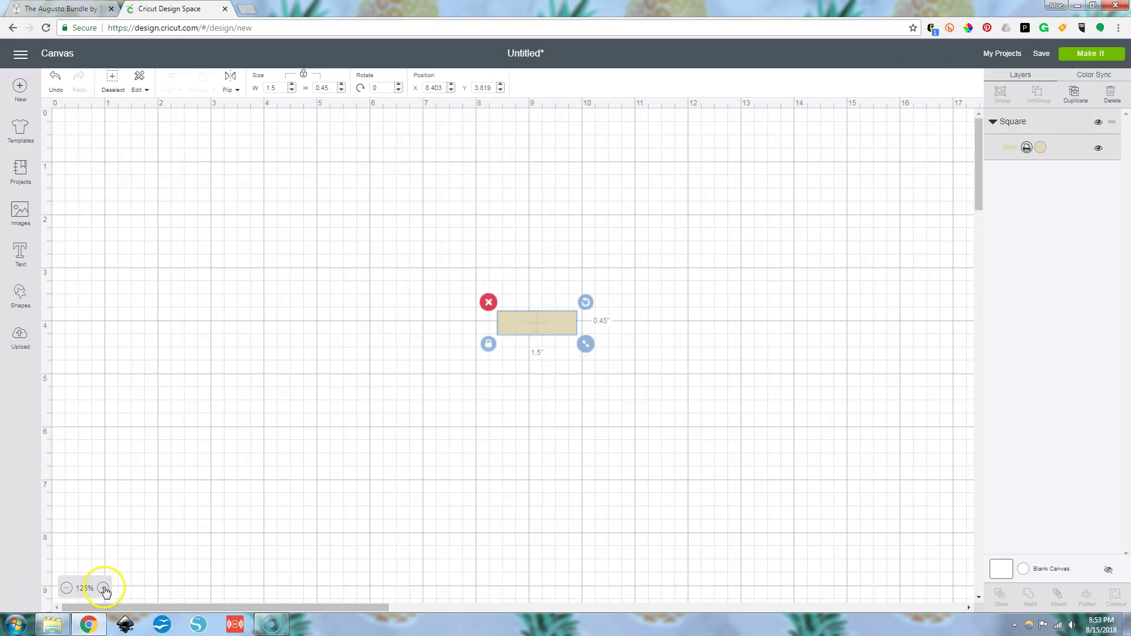
pyautogui.click(103, 588)
pyautogui.scroll(-3, 672, 376)
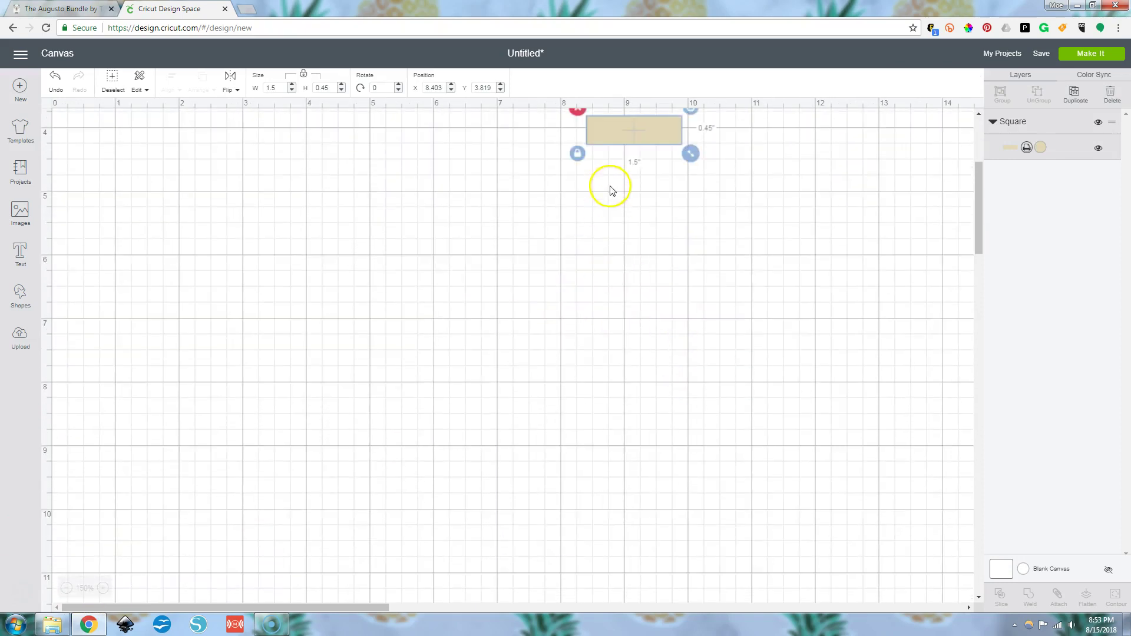
pyautogui.moveTo(623, 186); pyautogui.dragTo(241, 171)
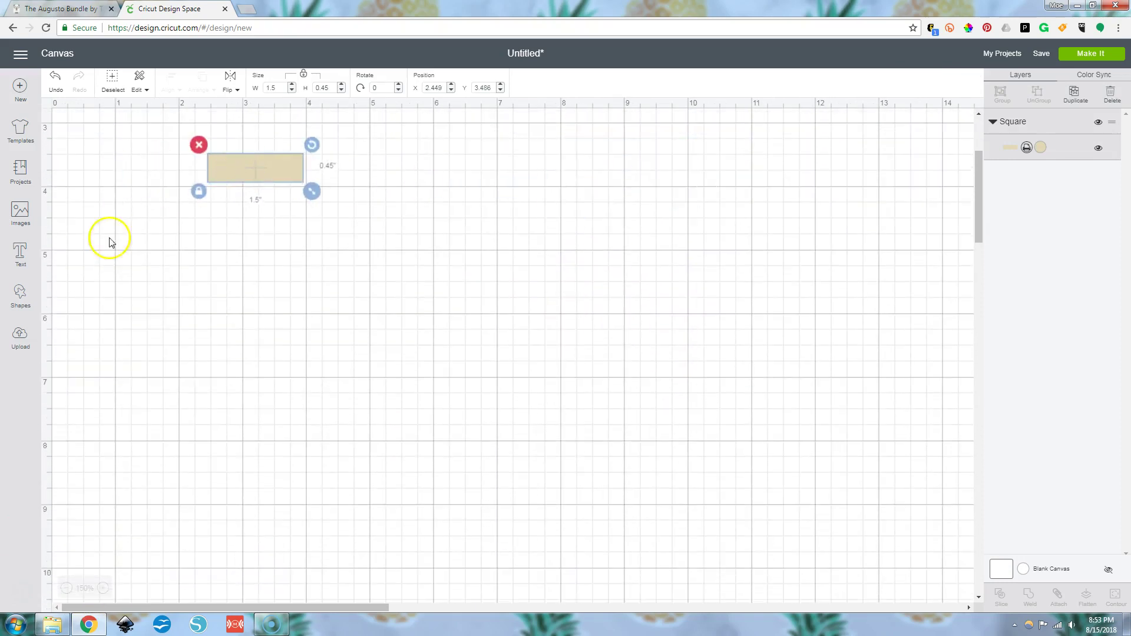
pyautogui.click(21, 255)
# - Type 'monday', set it in the System font Rosie, and move it to mid-canvas
pyautogui.write('monday')
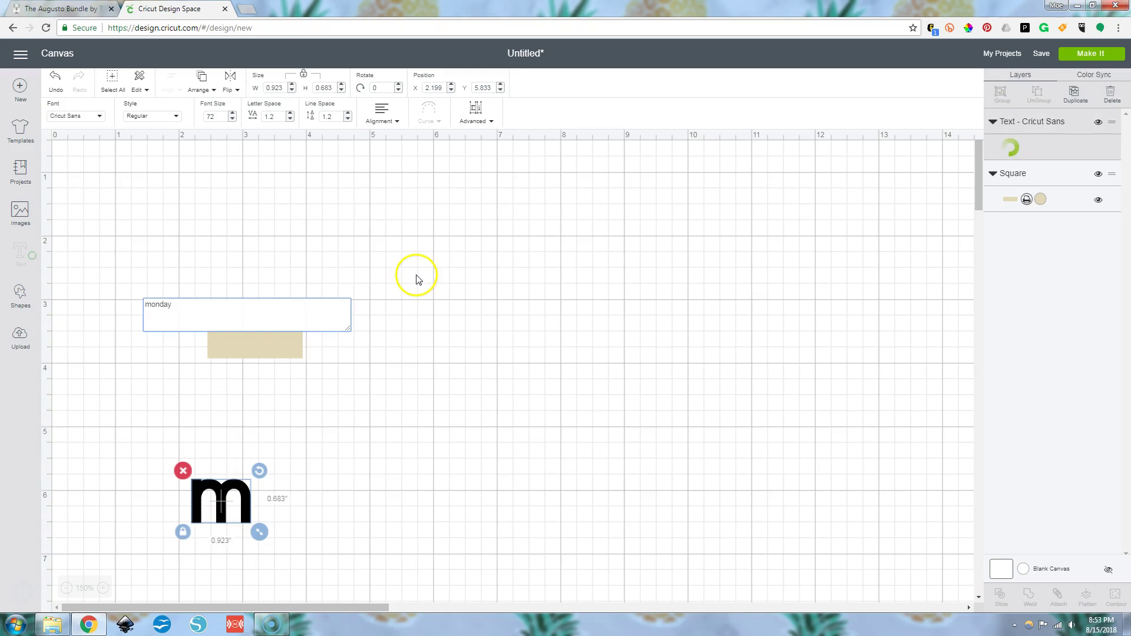
pyautogui.click(93, 115)
pyautogui.click(68, 371)
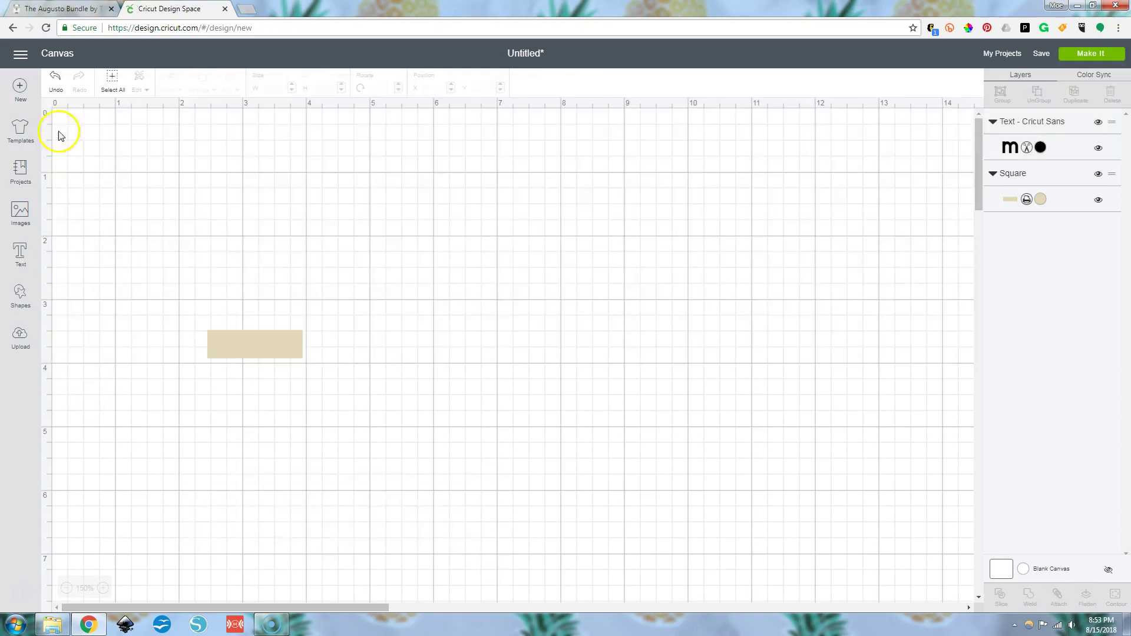
pyautogui.click(250, 515)
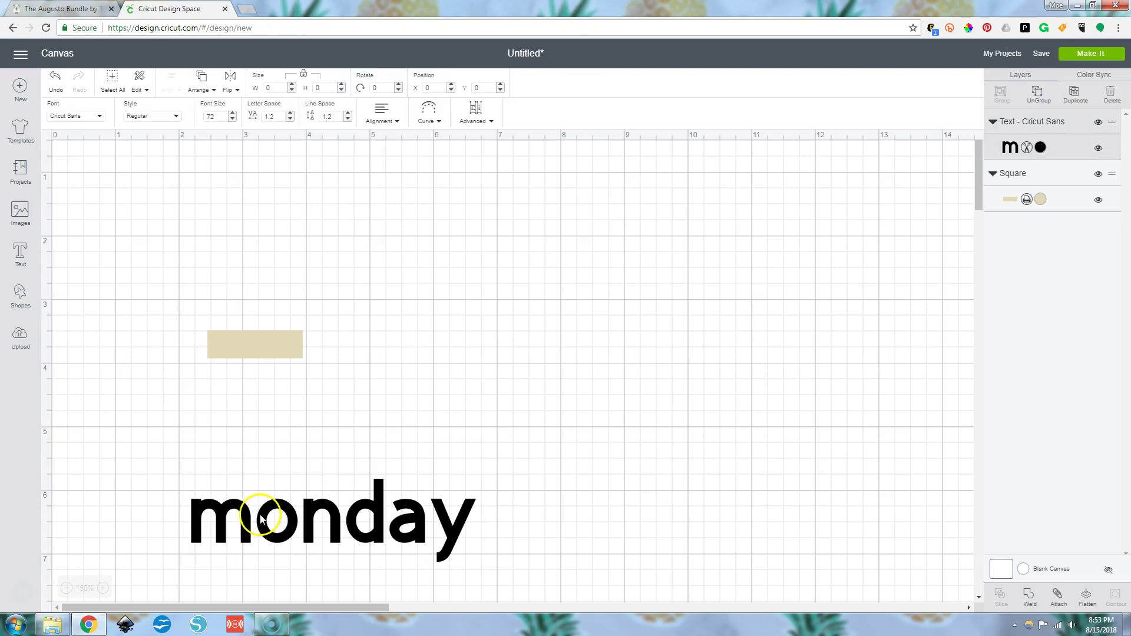
pyautogui.click(84, 118)
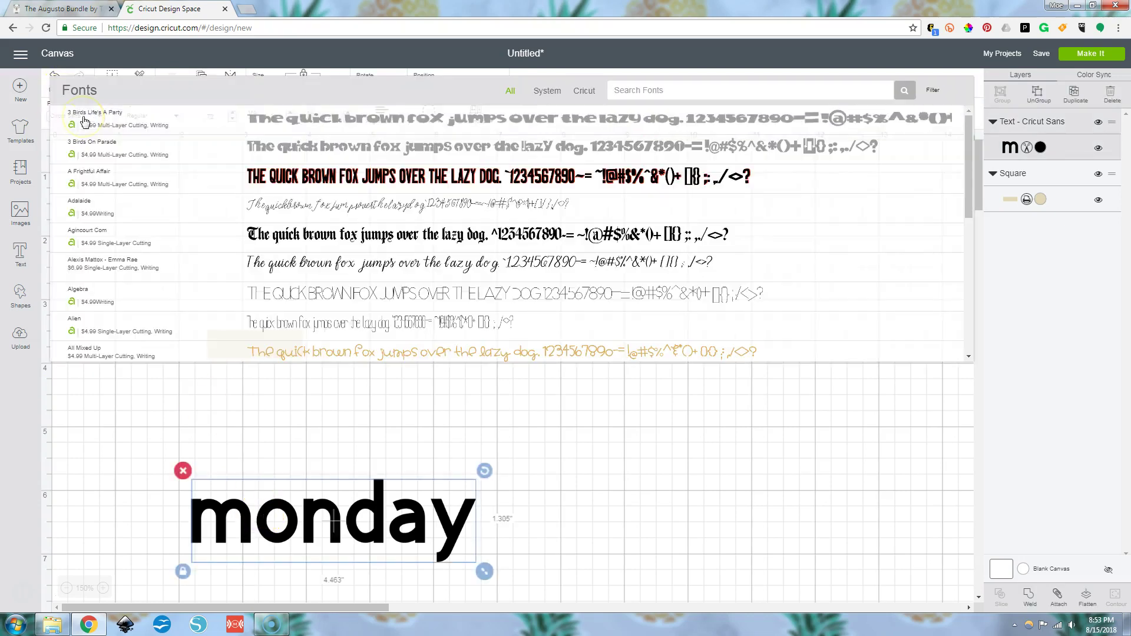
pyautogui.click(547, 91)
pyautogui.click(653, 87)
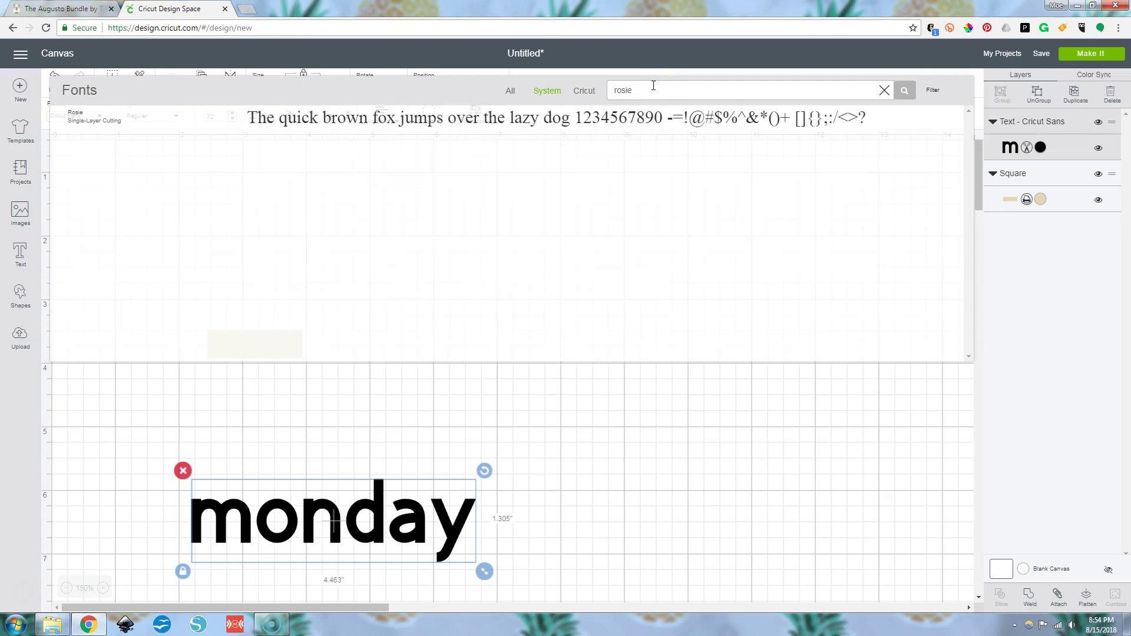
pyautogui.click(548, 122)
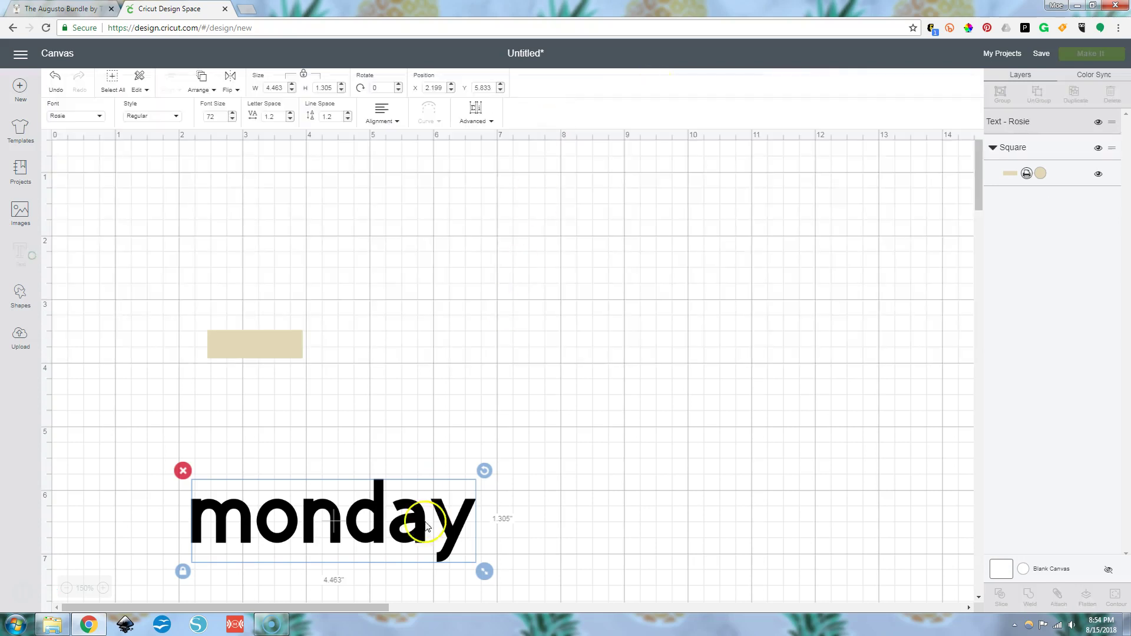
pyautogui.moveTo(366, 510); pyautogui.dragTo(522, 340)
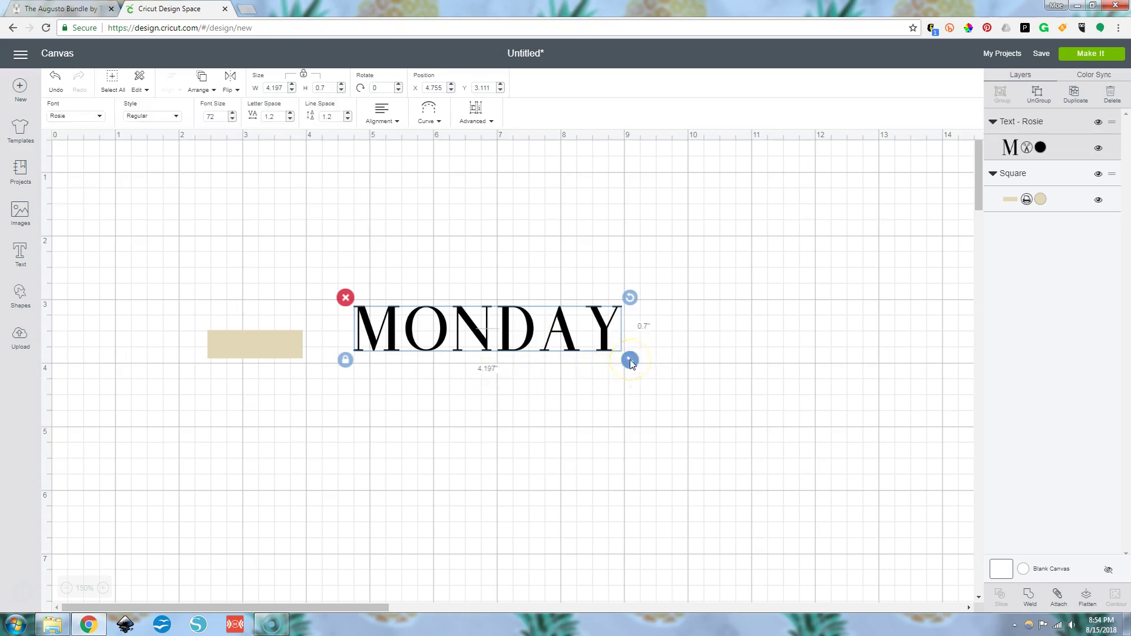
# - Browse the font list again and close it, keeping MONDAY in Rosie
pyautogui.click(363, 406)
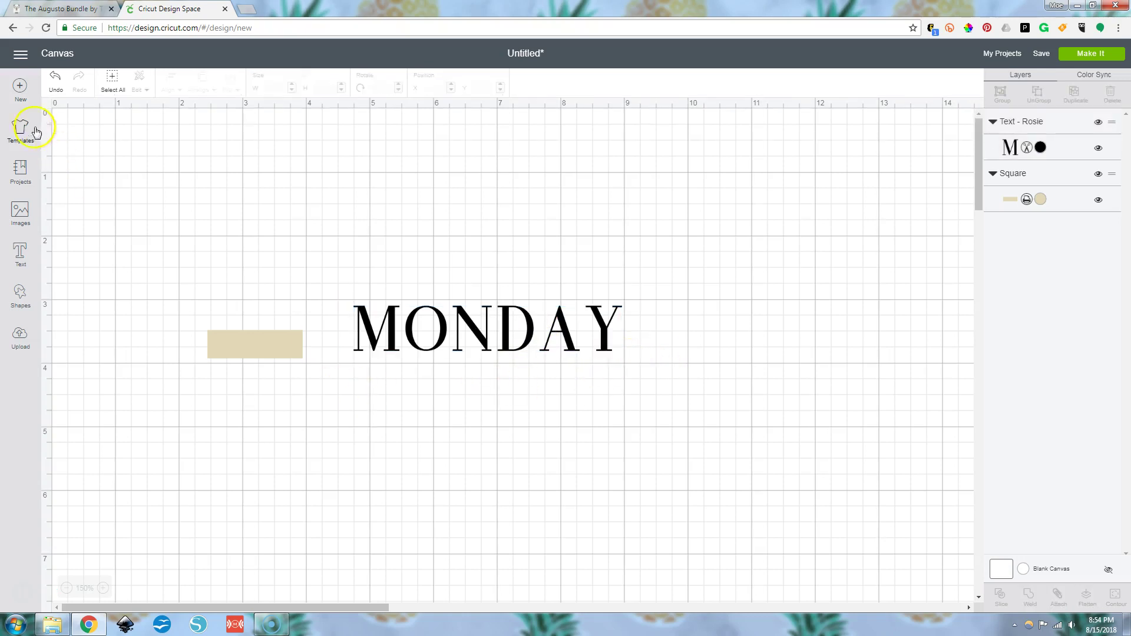
pyautogui.click(384, 323)
pyautogui.click(93, 118)
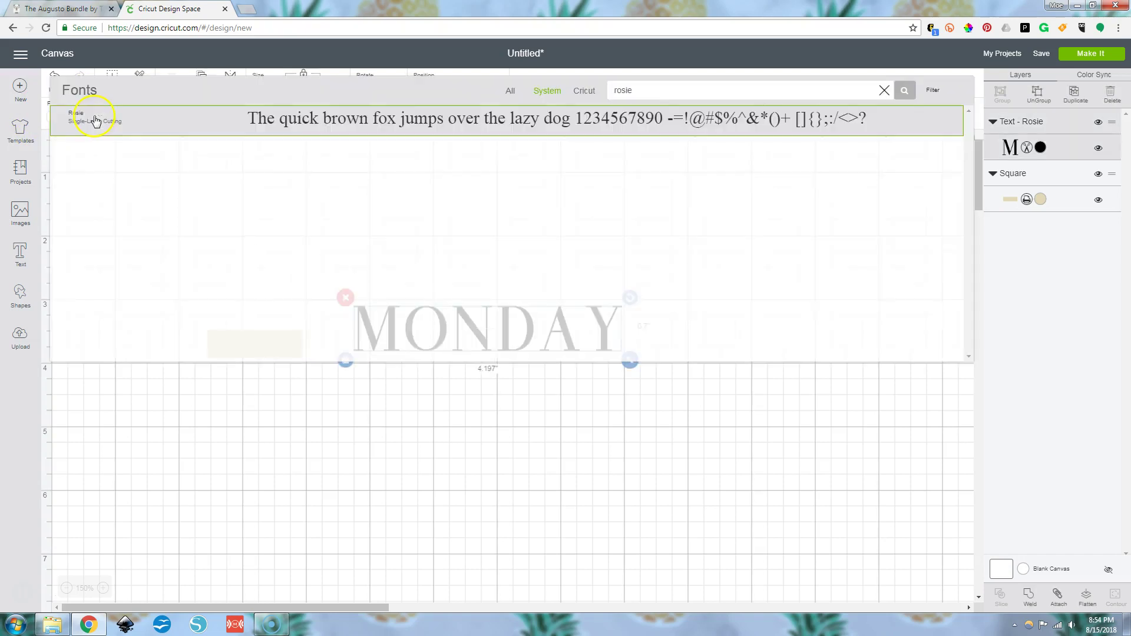
pyautogui.doubleClick(625, 90)
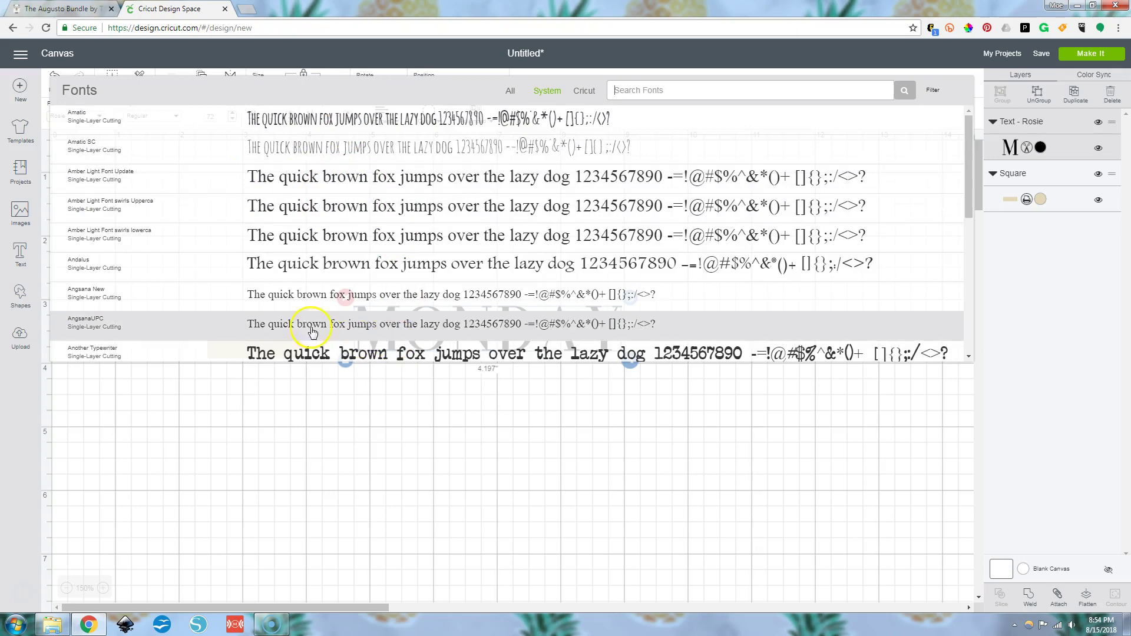
pyautogui.scroll(-8, 273, 298)
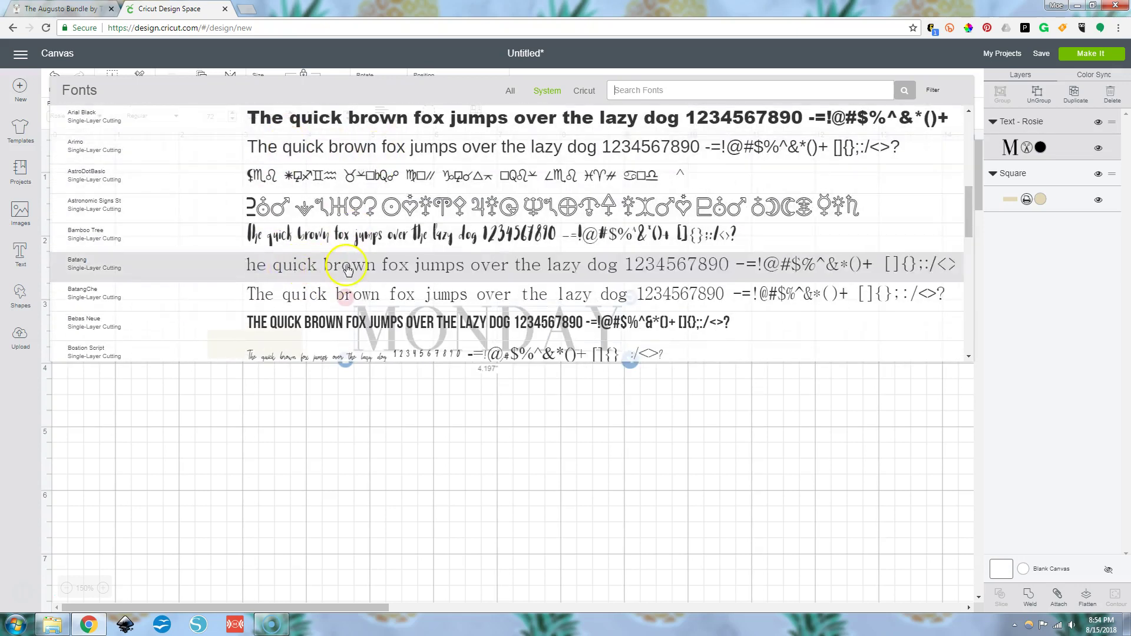
pyautogui.scroll(-1, 355, 317)
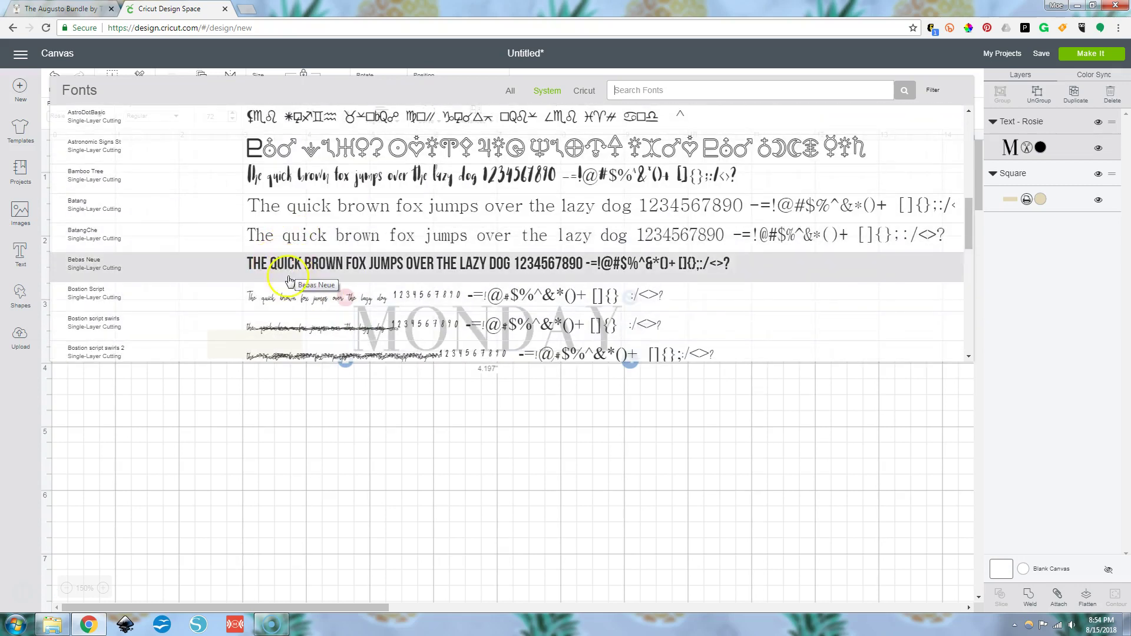
pyautogui.click(274, 457)
pyautogui.click(377, 336)
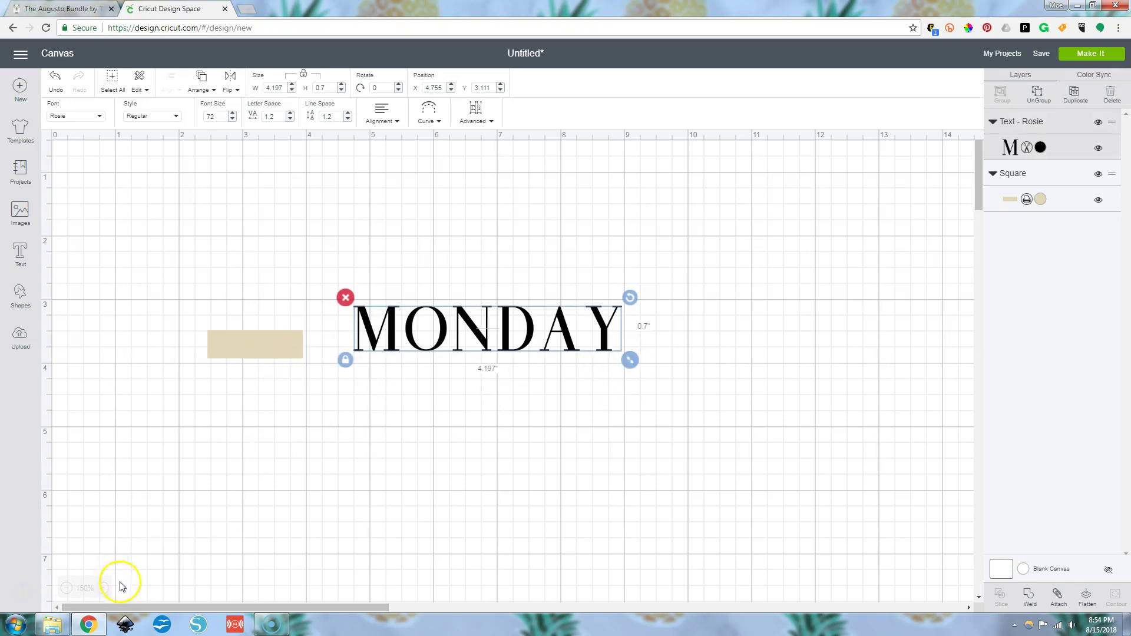
# - Zoom to 175%, shrink MONDAY to 1.5 in wide, and move it onto the cream rectangle
pyautogui.click(103, 589)
pyautogui.moveTo(729, 398); pyautogui.dragTo(517, 348)
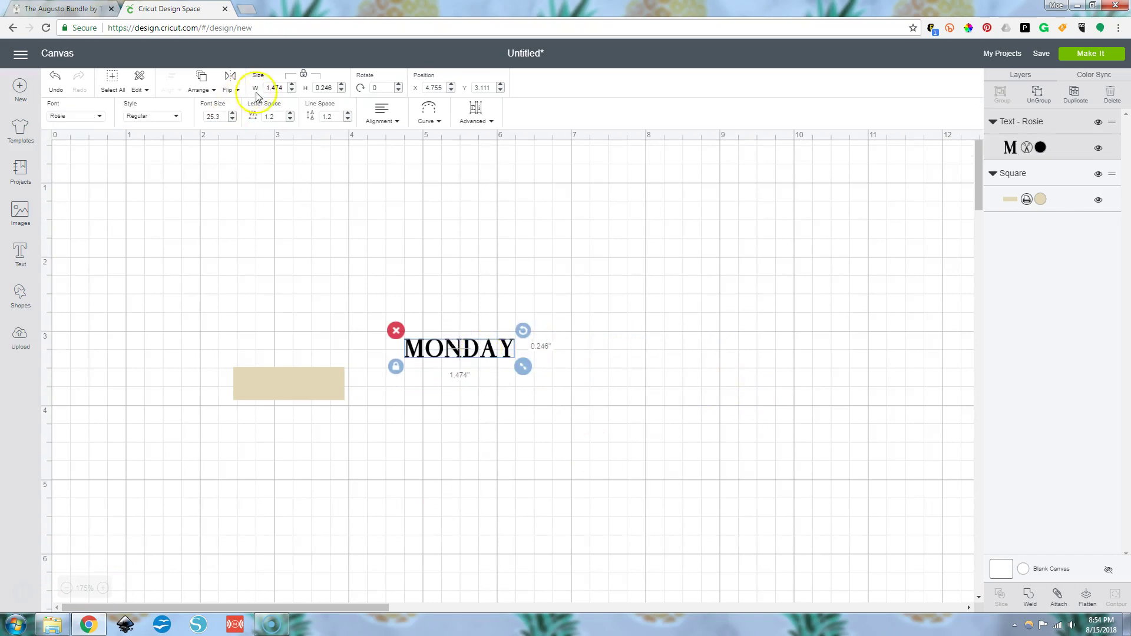
pyautogui.moveTo(281, 87); pyautogui.dragTo(262, 88)
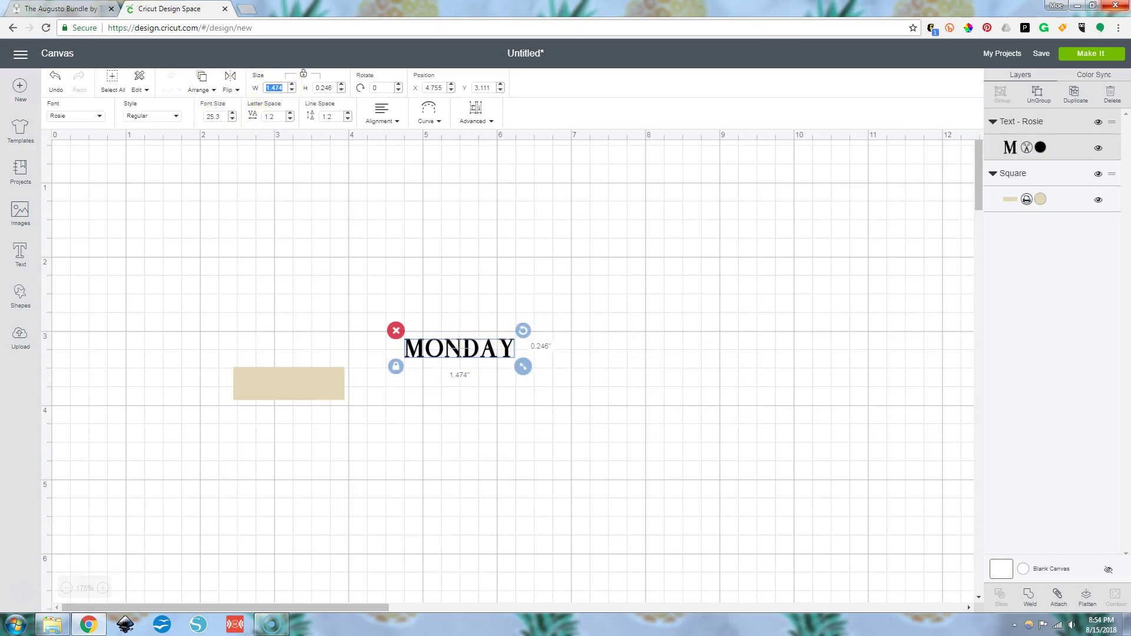
pyautogui.write('1.5')
pyautogui.press('Return')
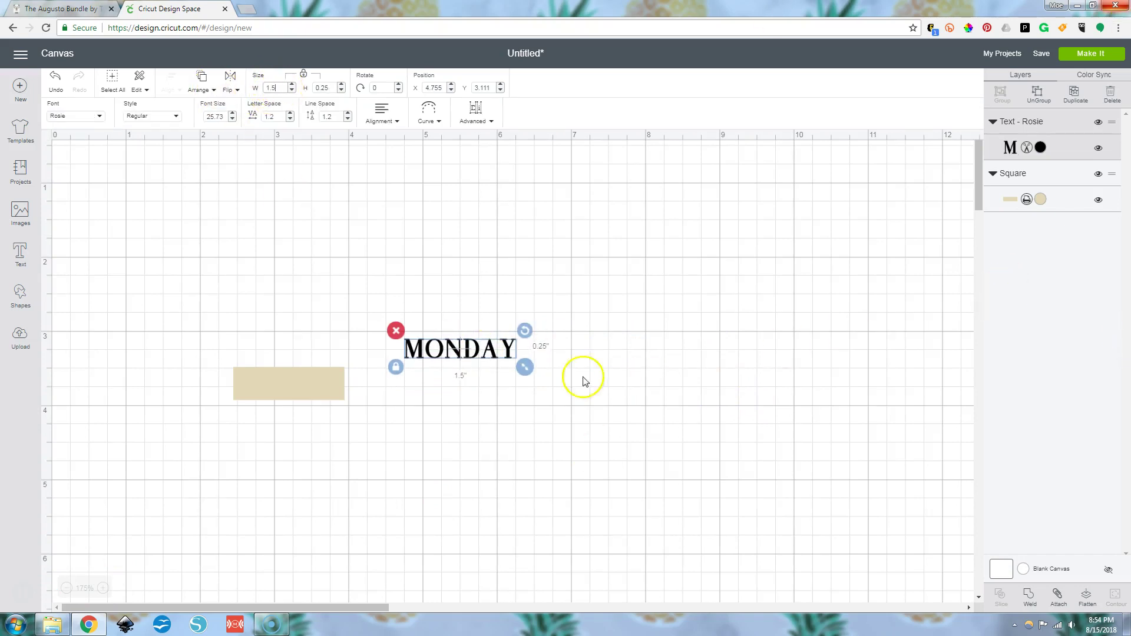
pyautogui.moveTo(465, 357); pyautogui.dragTo(297, 394)
# - Center MONDAY horizontally on the rectangle, shrinking it slightly to fit
pyautogui.moveTo(169, 334); pyautogui.dragTo(410, 470)
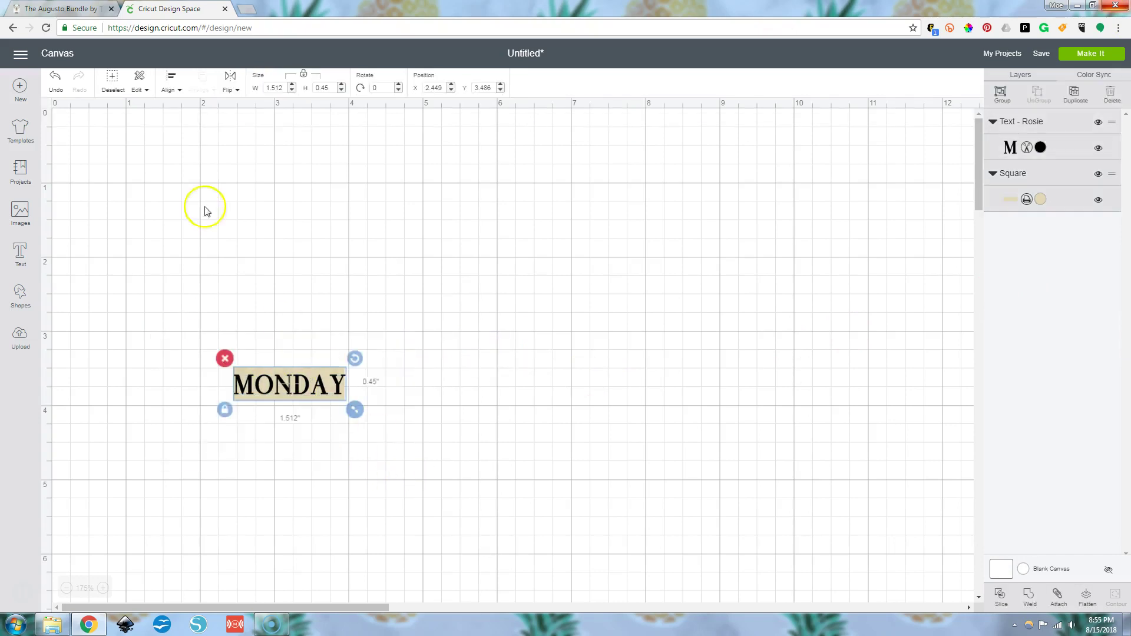
pyautogui.click(169, 76)
pyautogui.click(174, 141)
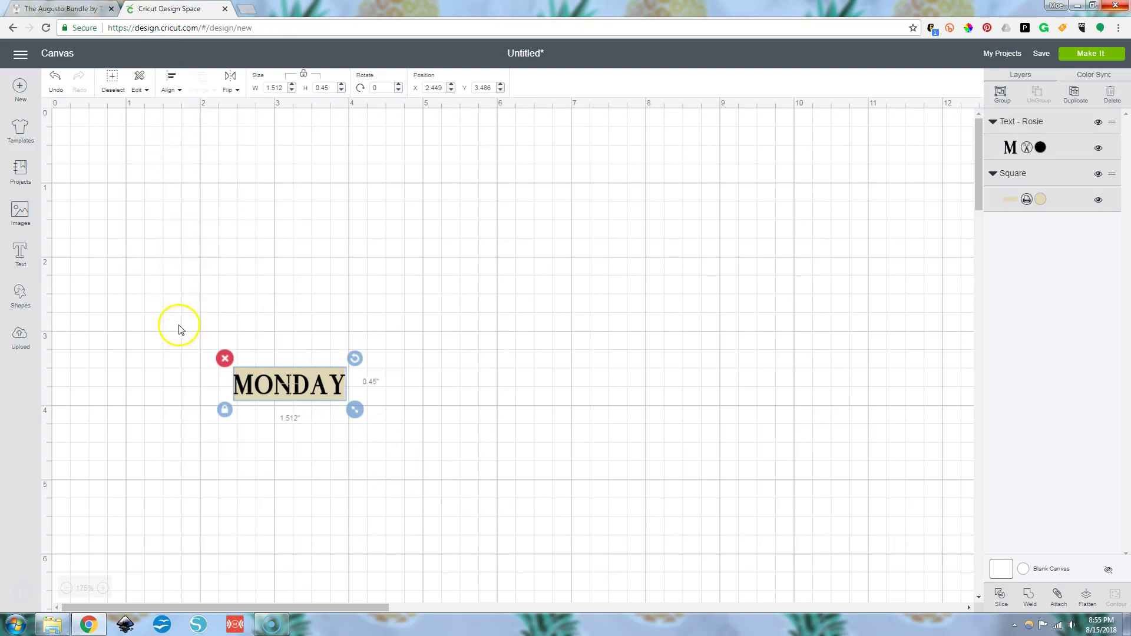
pyautogui.click(177, 326)
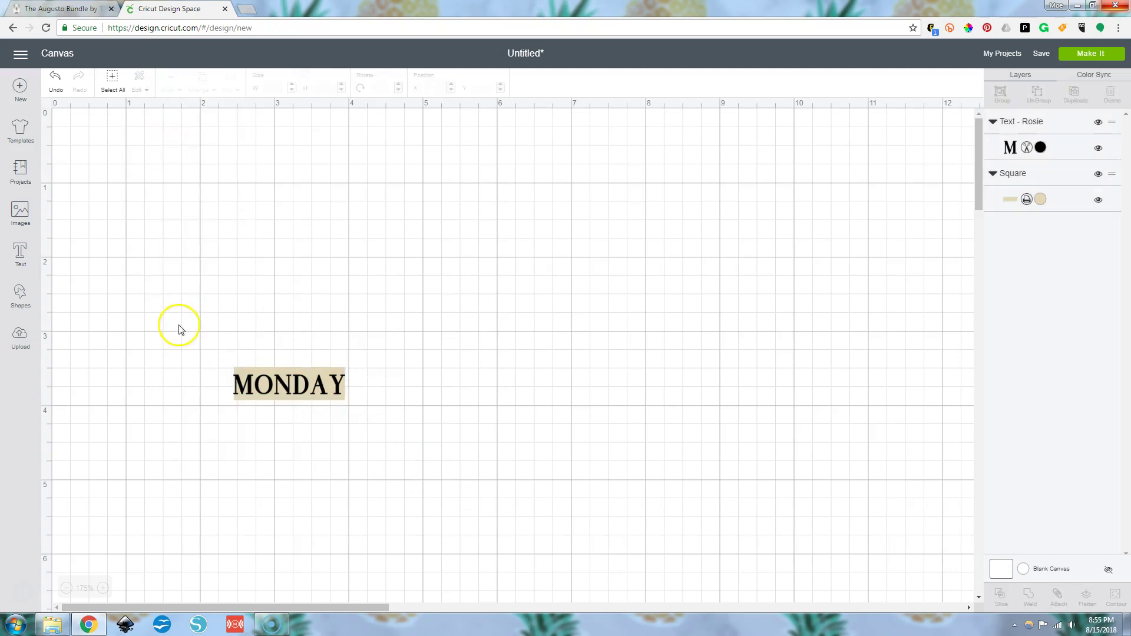
pyautogui.click(279, 390)
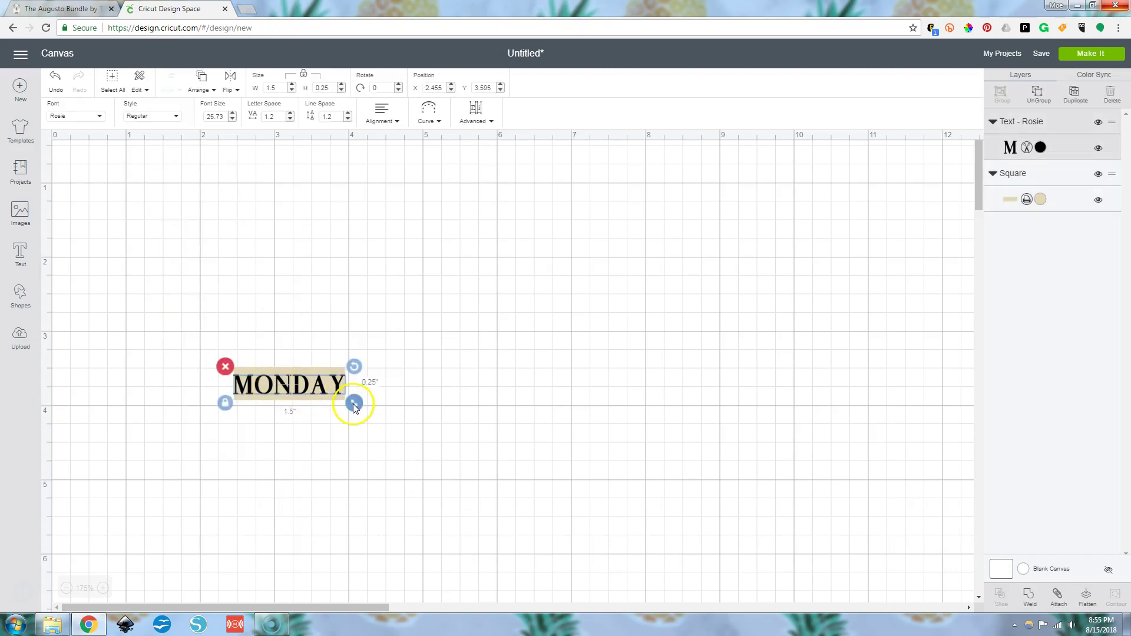
pyautogui.moveTo(354, 404); pyautogui.dragTo(346, 401)
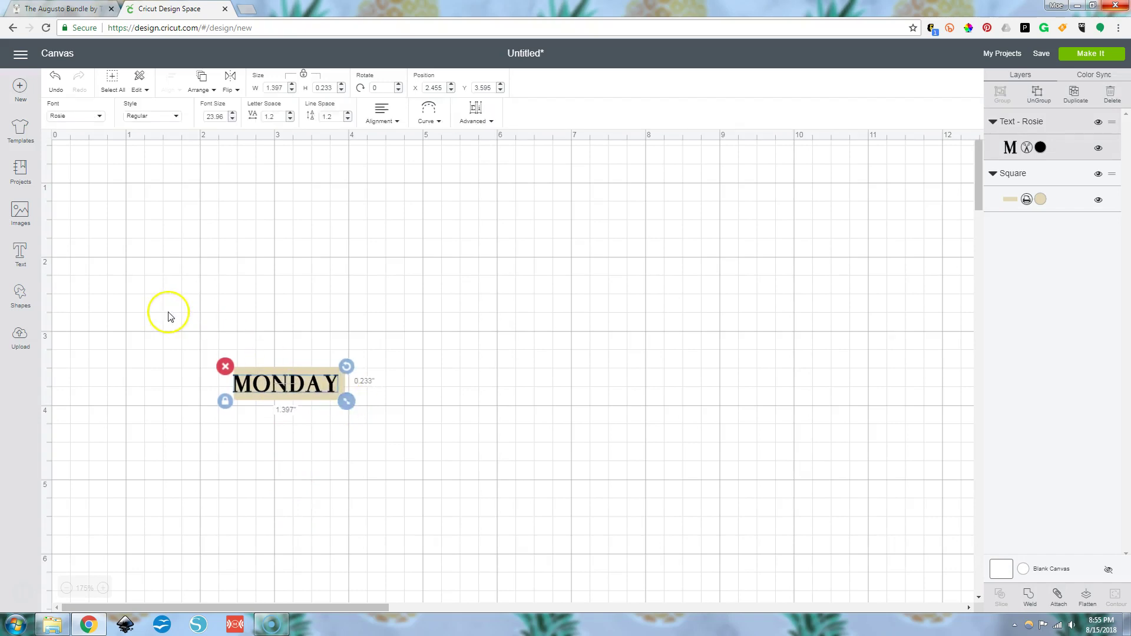
pyautogui.moveTo(167, 316); pyautogui.dragTo(407, 463)
pyautogui.click(171, 85)
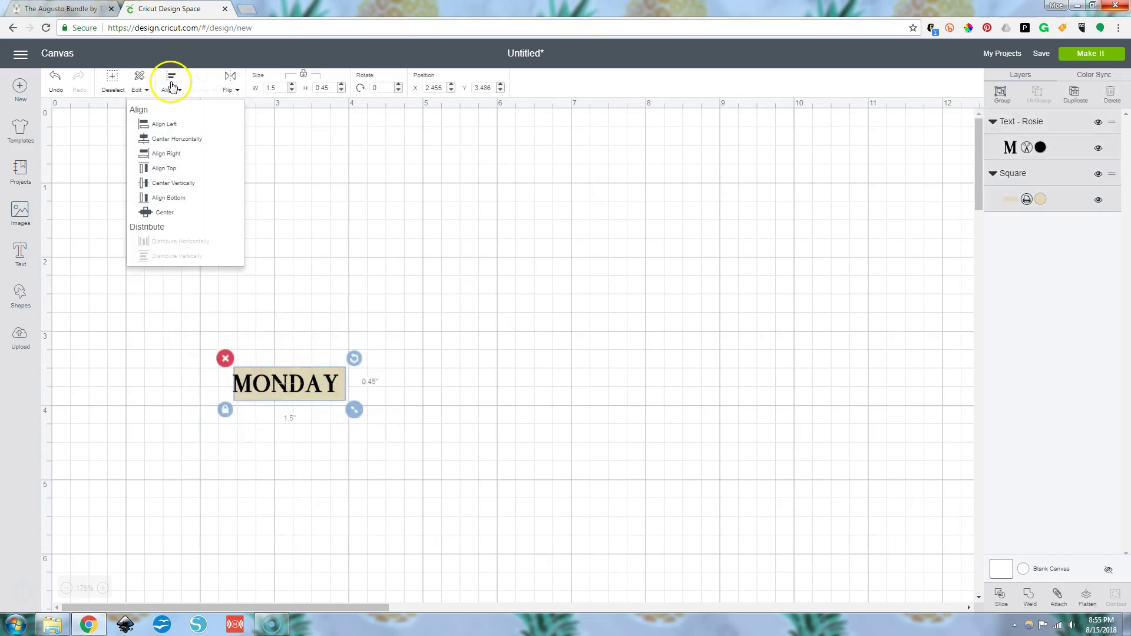
pyautogui.click(177, 139)
pyautogui.click(141, 394)
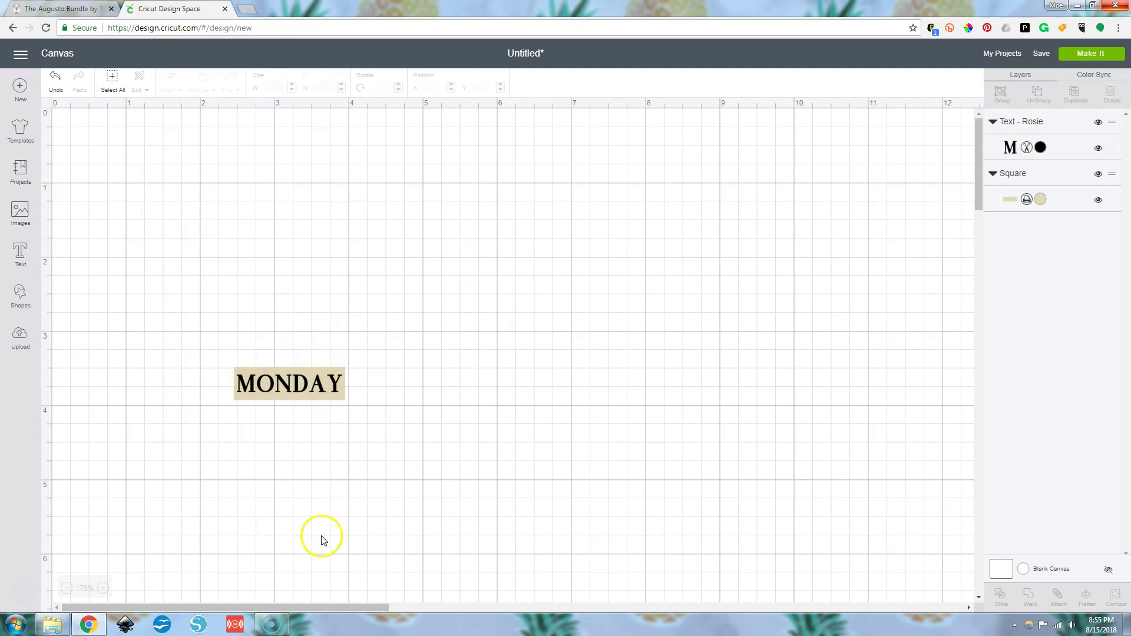
# - Align MONDAY and the rectangle with Center Horizontally and Center Vertically
pyautogui.click(324, 394)
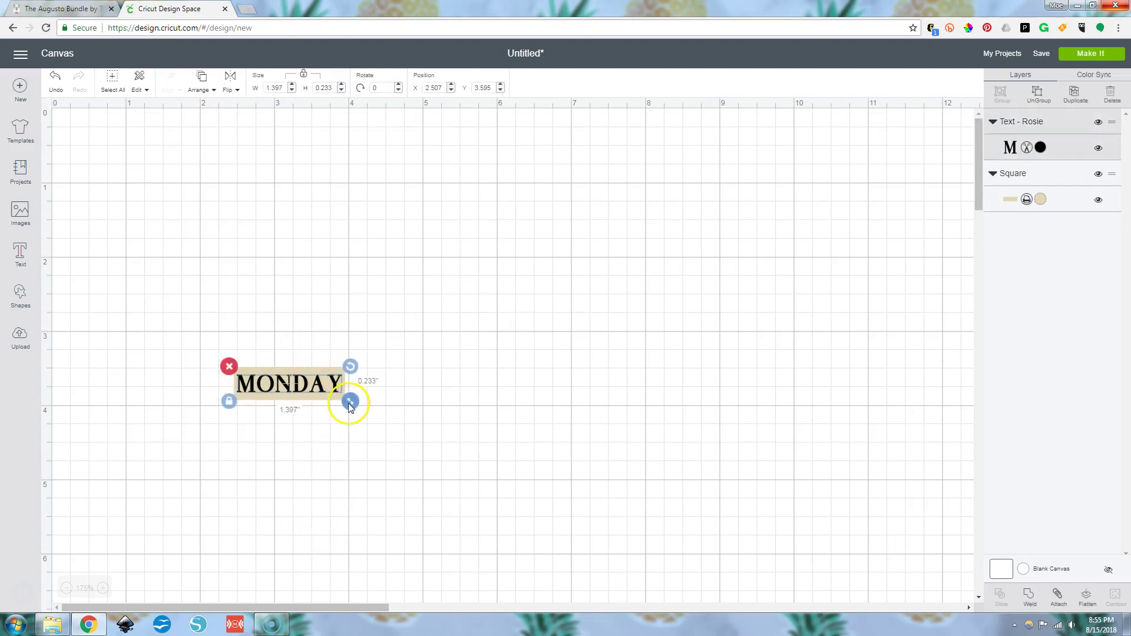
pyautogui.moveTo(146, 315); pyautogui.dragTo(365, 441)
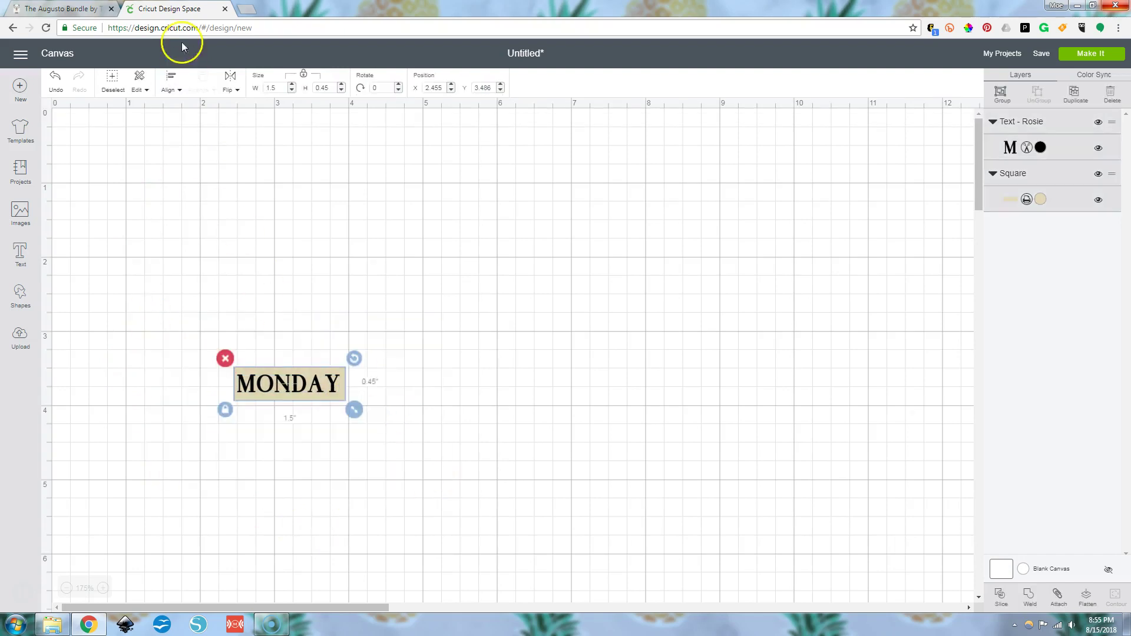
pyautogui.click(171, 79)
pyautogui.click(175, 159)
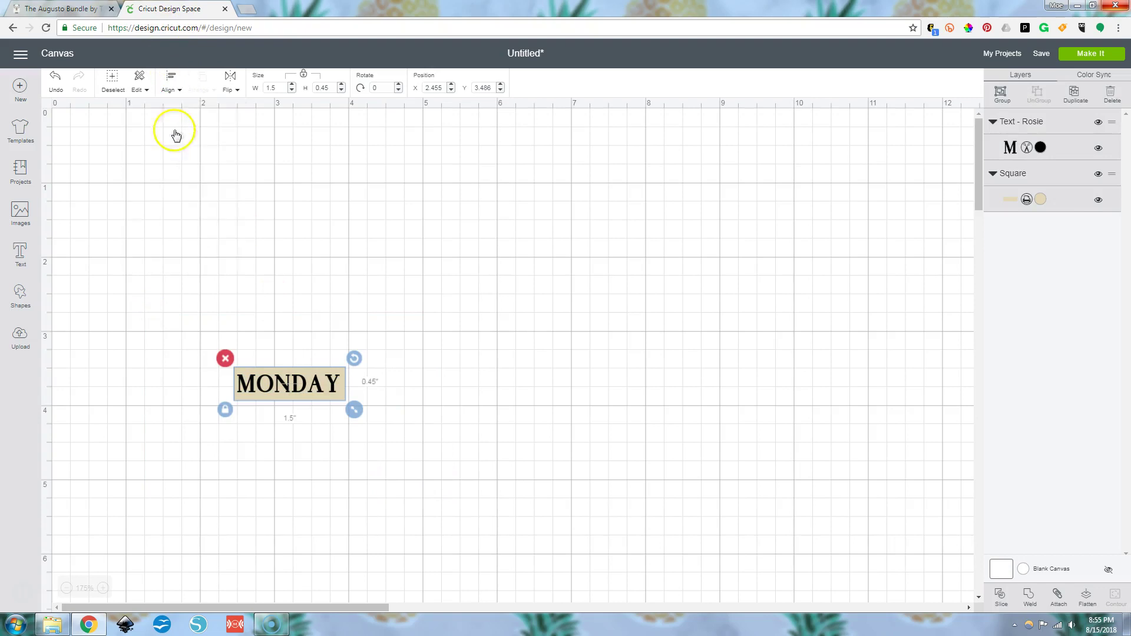
pyautogui.click(168, 77)
pyautogui.click(170, 184)
pyautogui.click(270, 538)
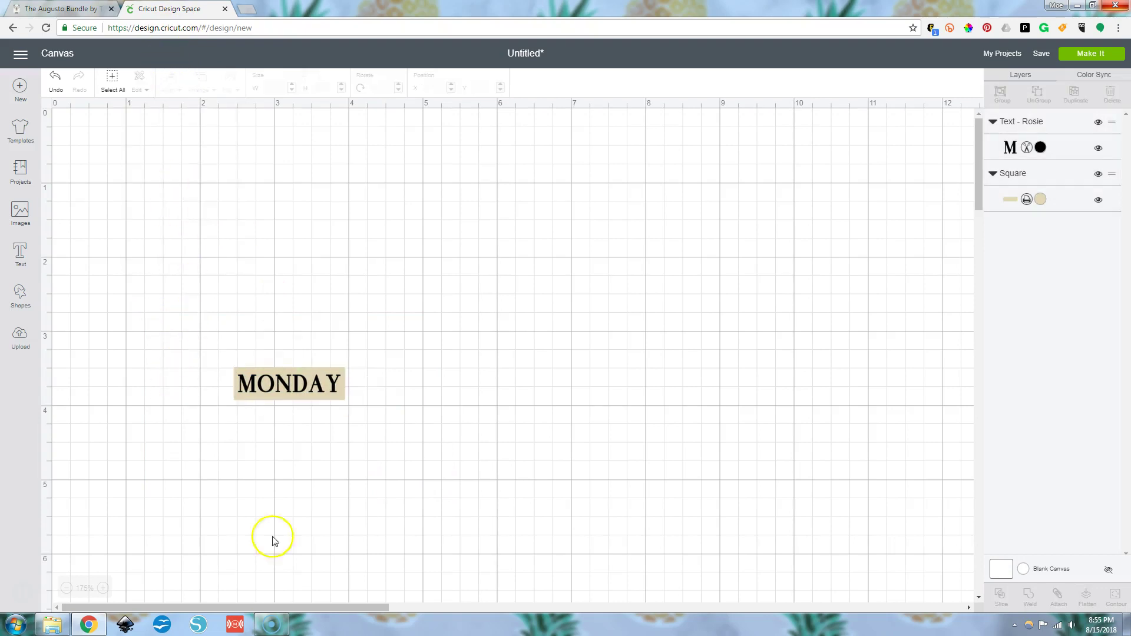
# - Add a 'monday' text in the Kiley font, shrink it to about 1.9 in, and move it up
pyautogui.click(21, 255)
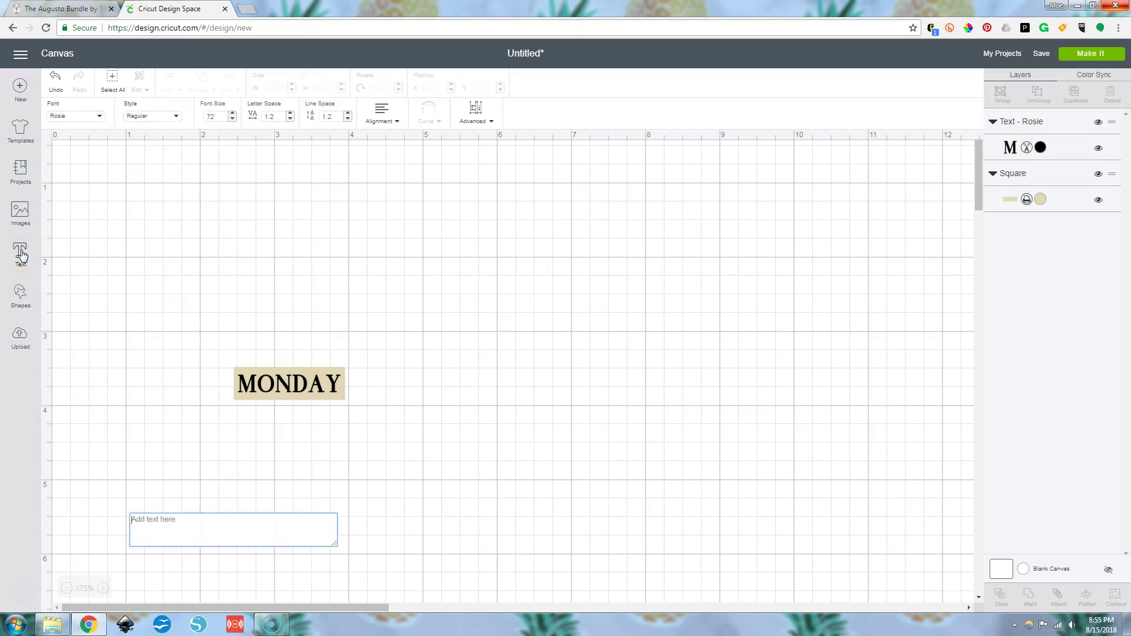
pyautogui.write('monday')
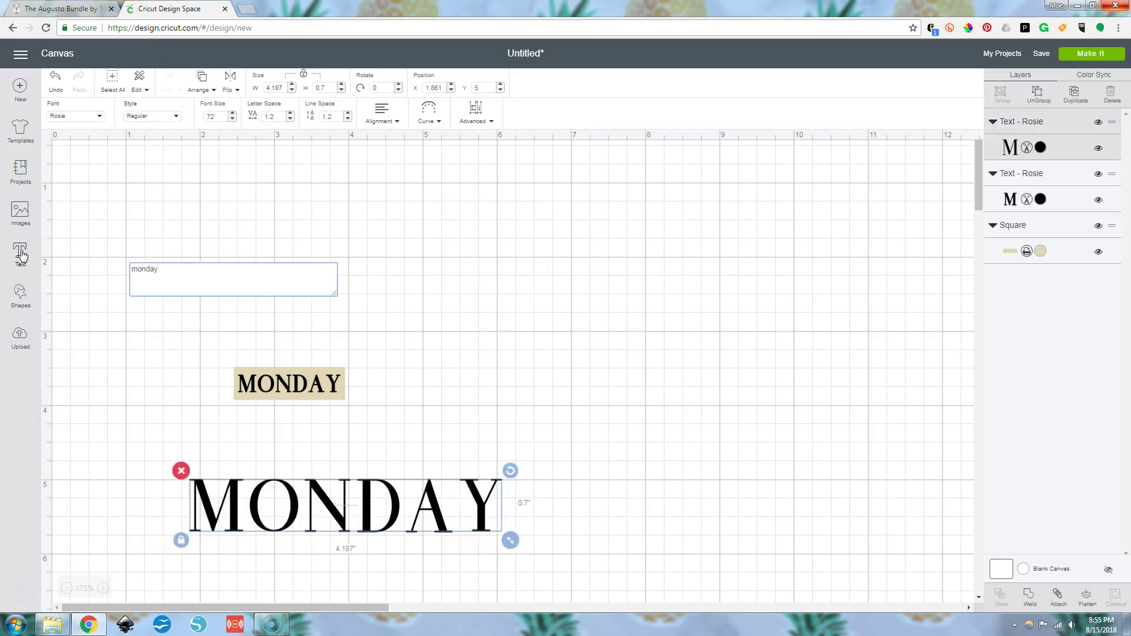
pyautogui.click(254, 267)
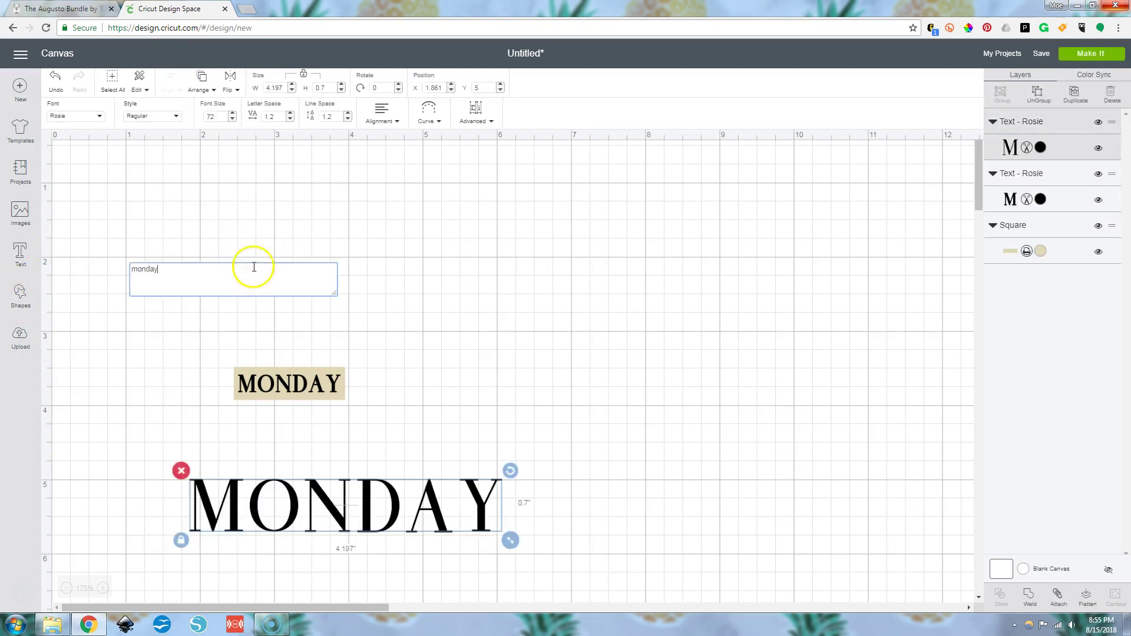
pyautogui.click(87, 117)
pyautogui.click(654, 90)
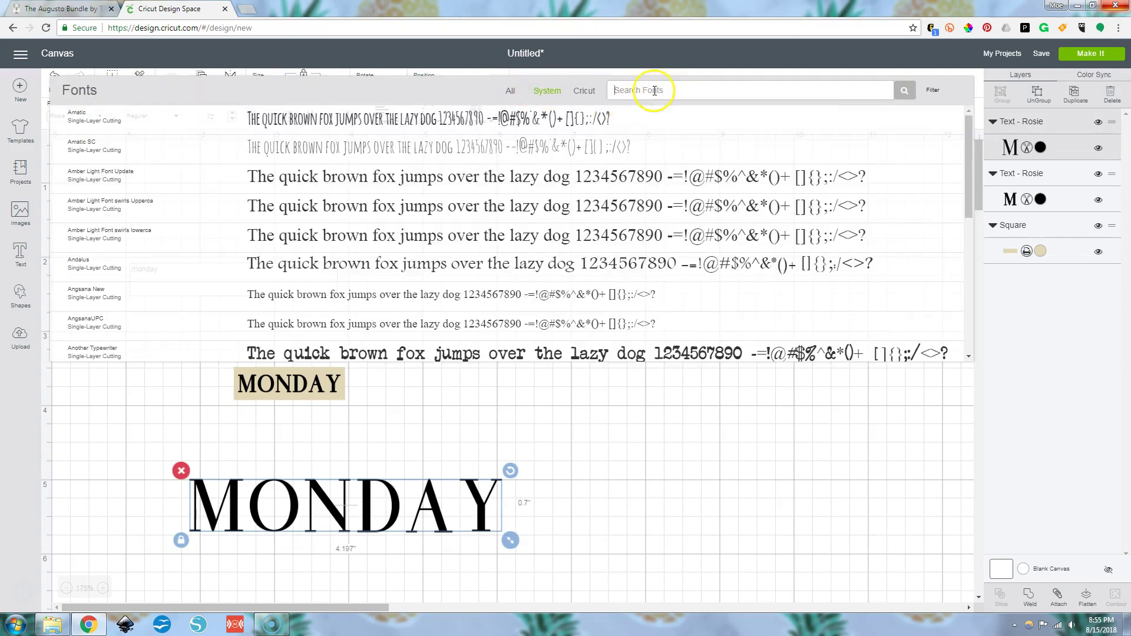
pyautogui.write('kiley')
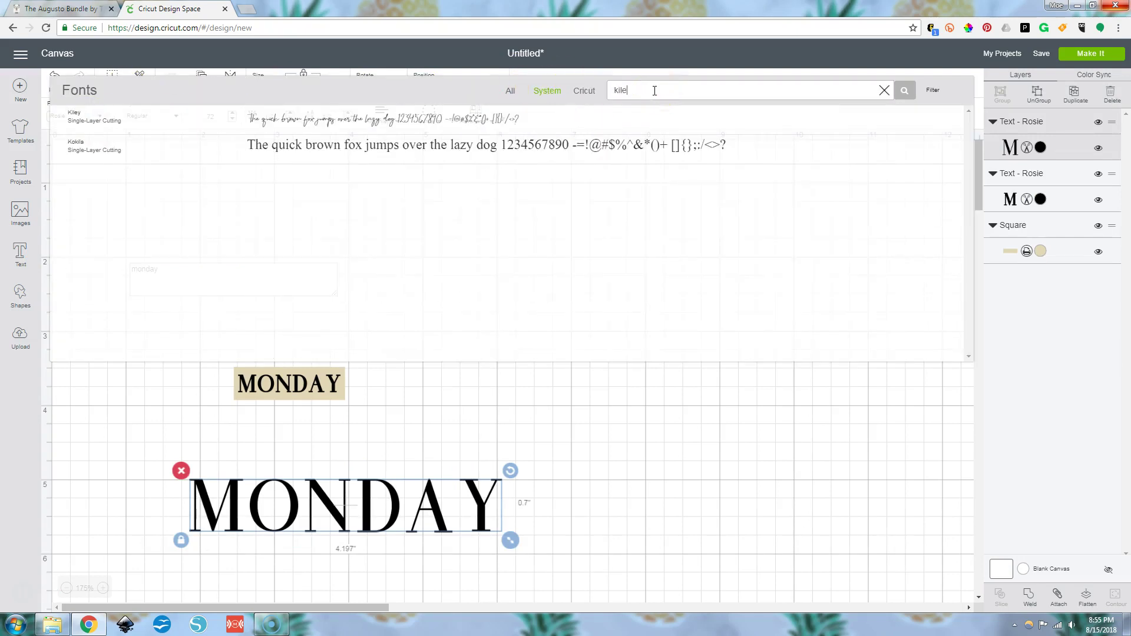
pyautogui.click(492, 127)
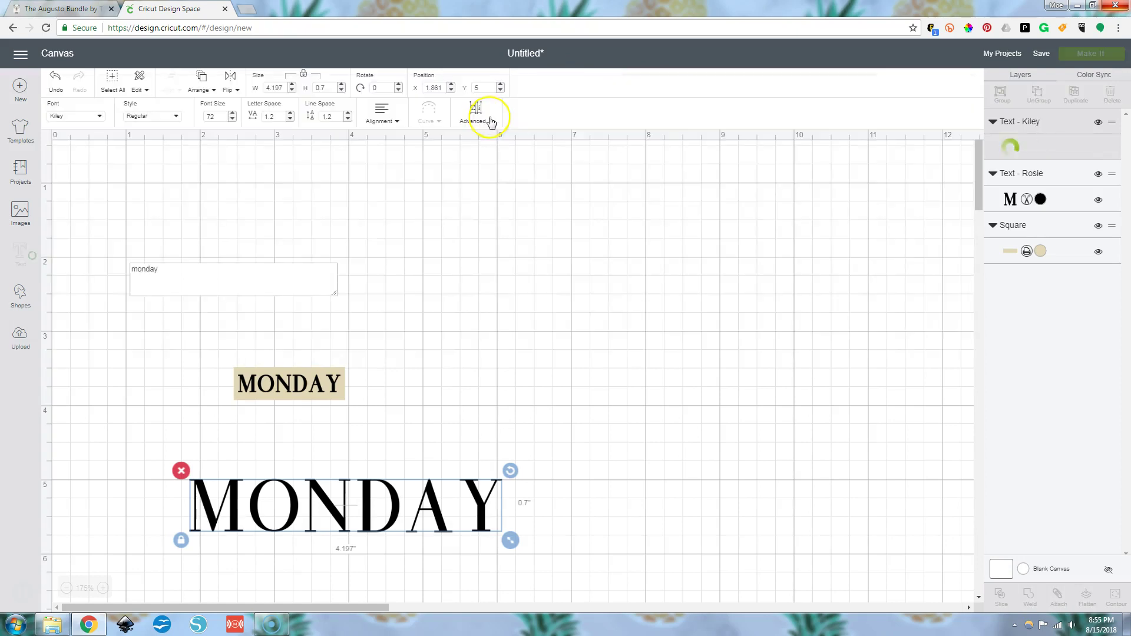
pyautogui.moveTo(362, 540); pyautogui.dragTo(343, 533)
pyautogui.moveTo(269, 498); pyautogui.dragTo(497, 298)
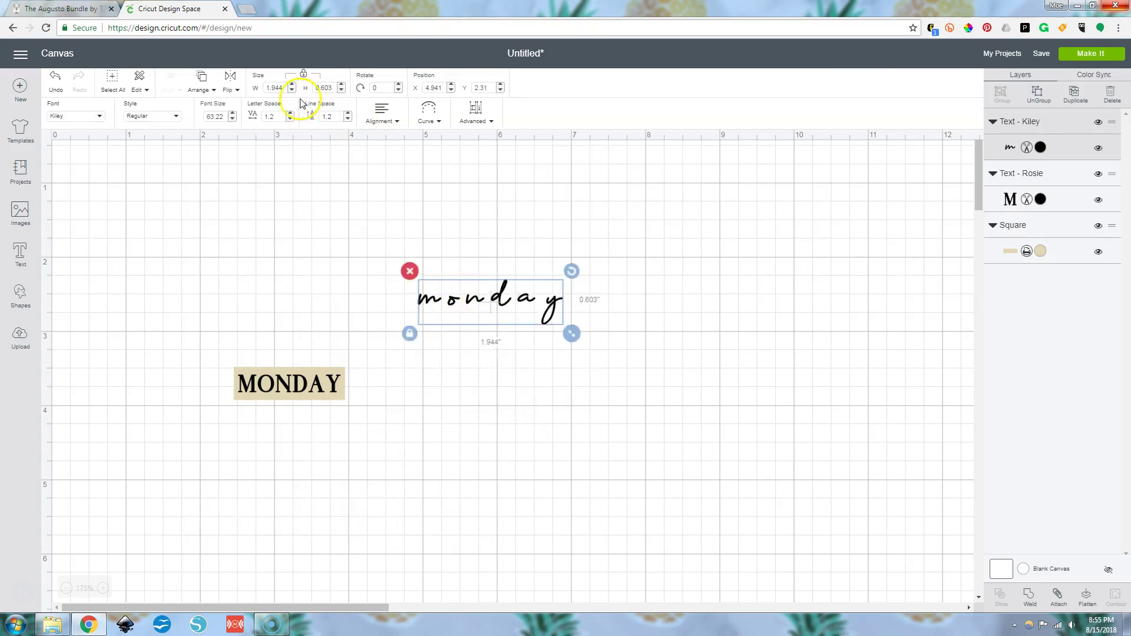
# - Tighten the script monday's Letter Space to -0.2
pyautogui.click(289, 119)
pyautogui.click(290, 119)
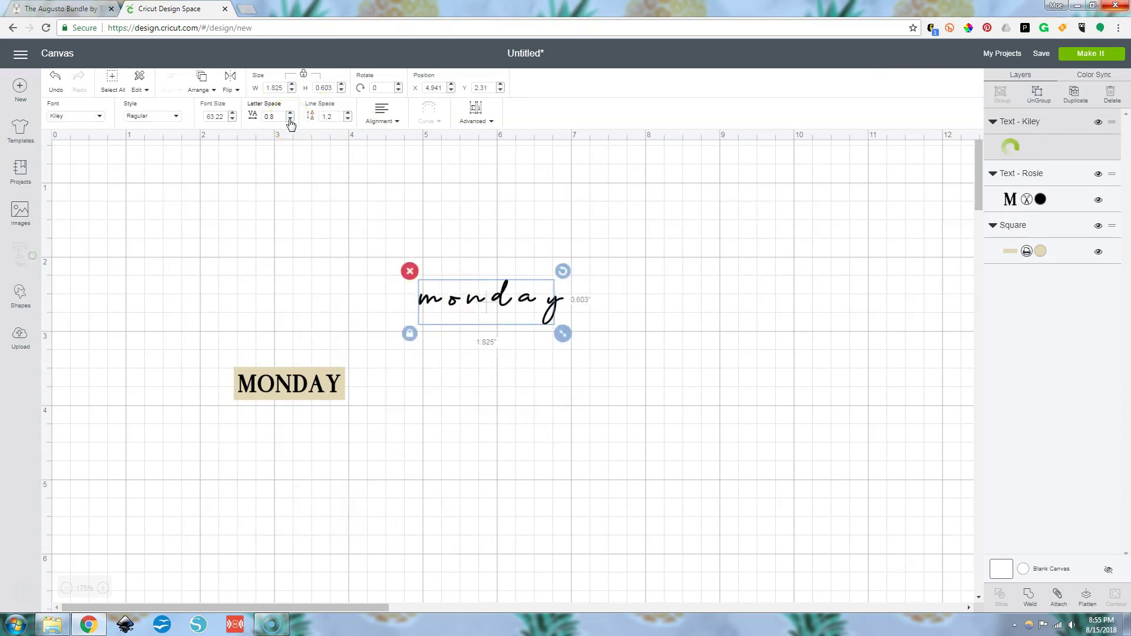
pyautogui.click(289, 119)
pyautogui.click(290, 119)
pyautogui.click(290, 119)
pyautogui.click(289, 119)
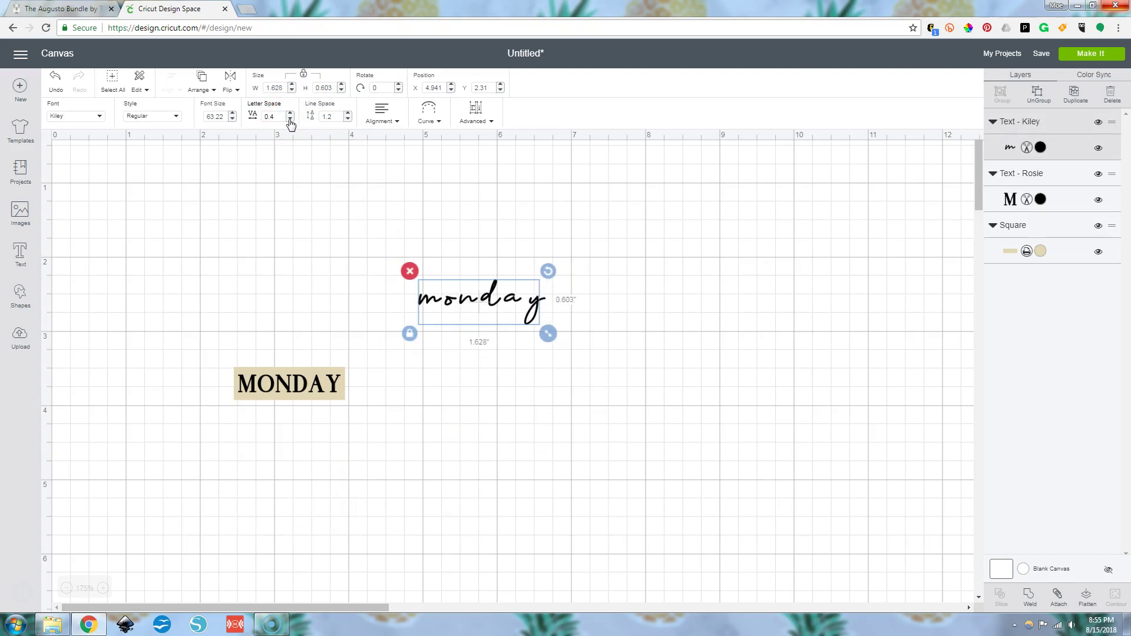
pyautogui.click(289, 119)
pyautogui.click(290, 119)
pyautogui.click(289, 119)
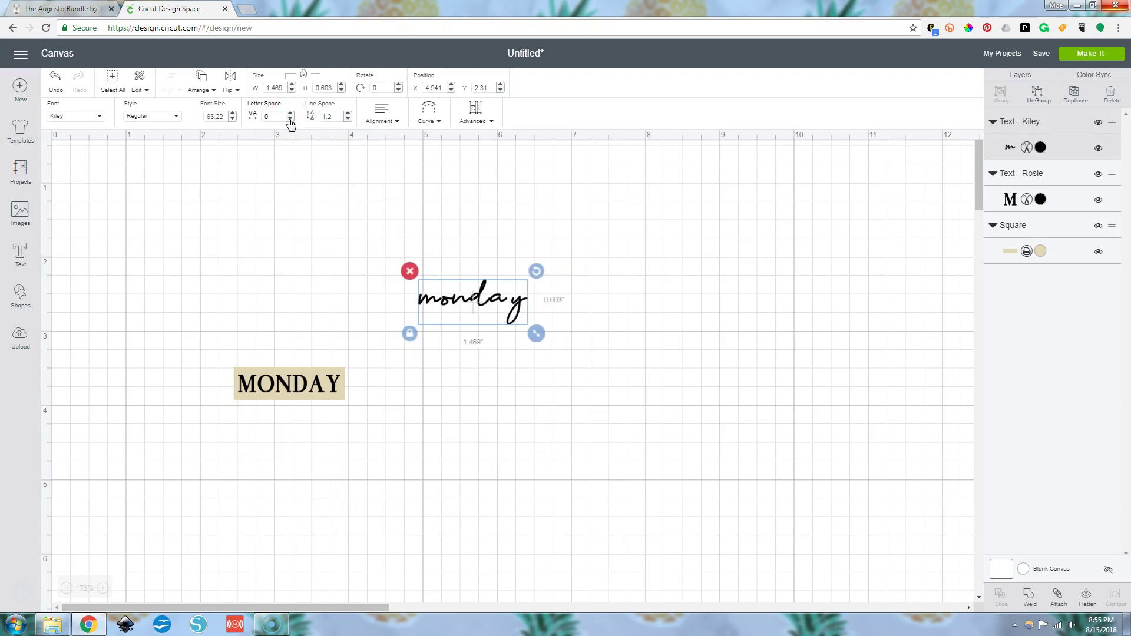
pyautogui.click(290, 119)
pyautogui.click(289, 119)
pyautogui.click(290, 119)
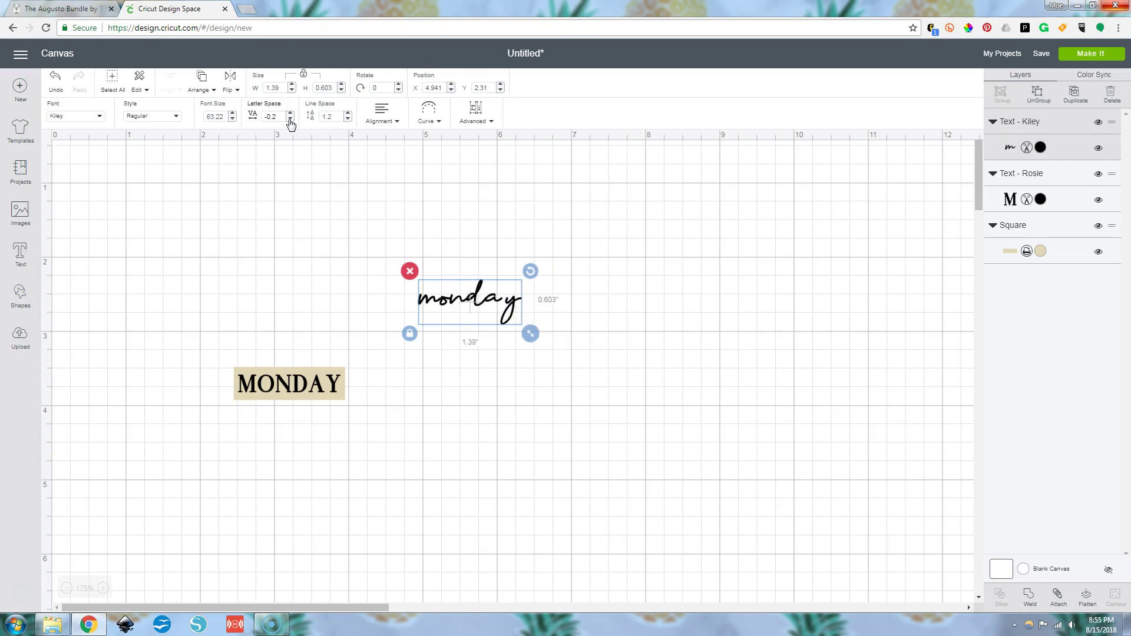
pyautogui.click(290, 119)
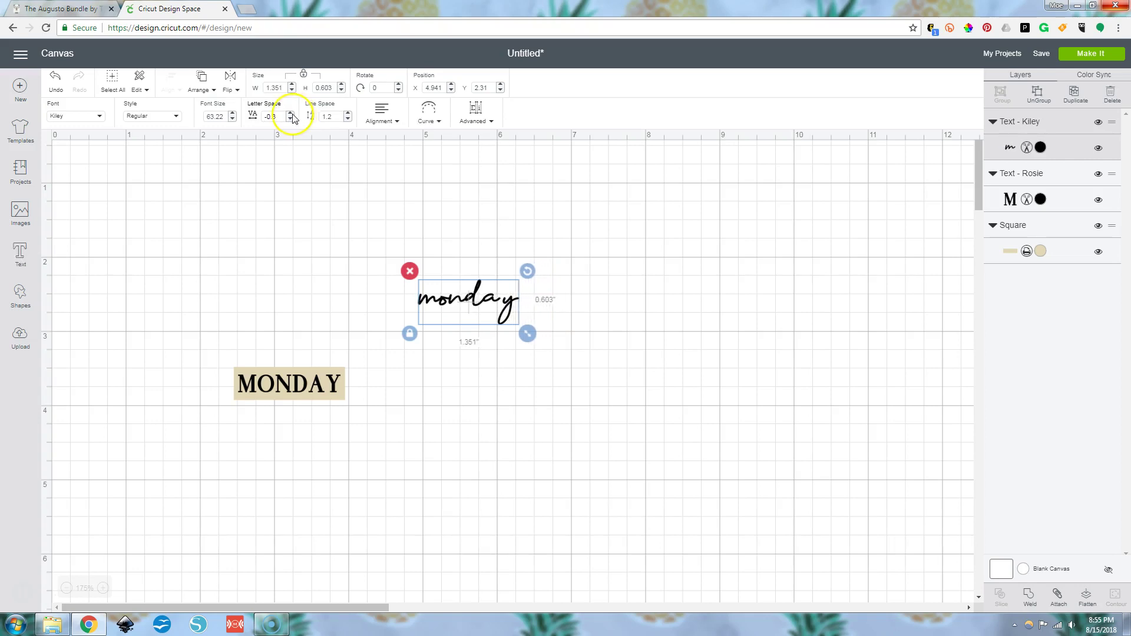
pyautogui.click(290, 114)
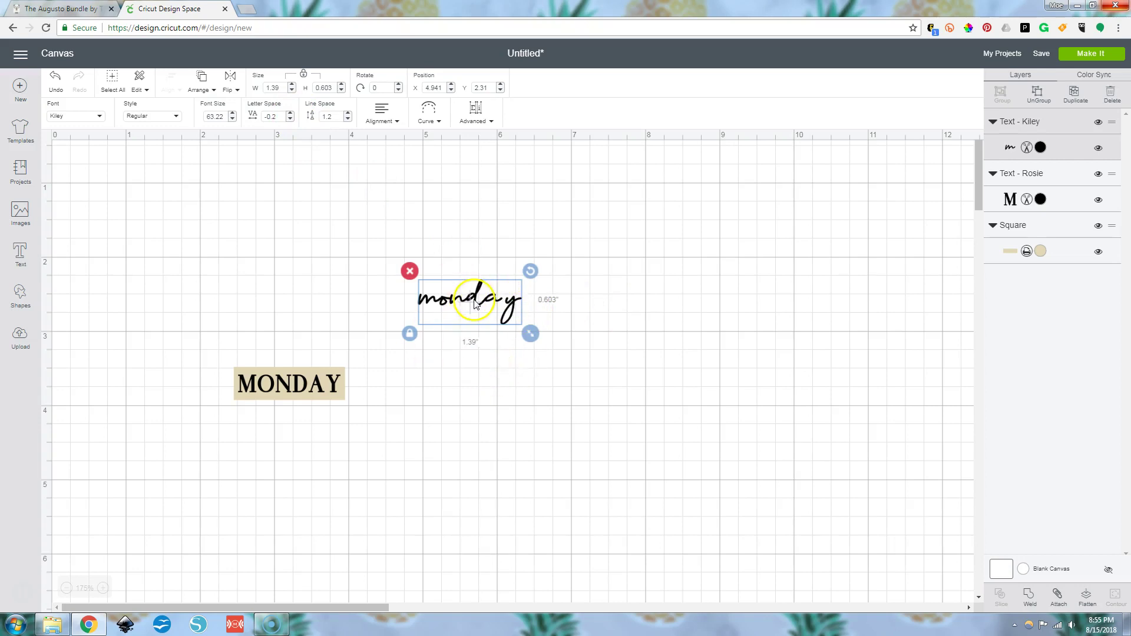
# - Set both the MONDAY and script monday text layers to Print instead of Cut
pyautogui.click(1040, 199)
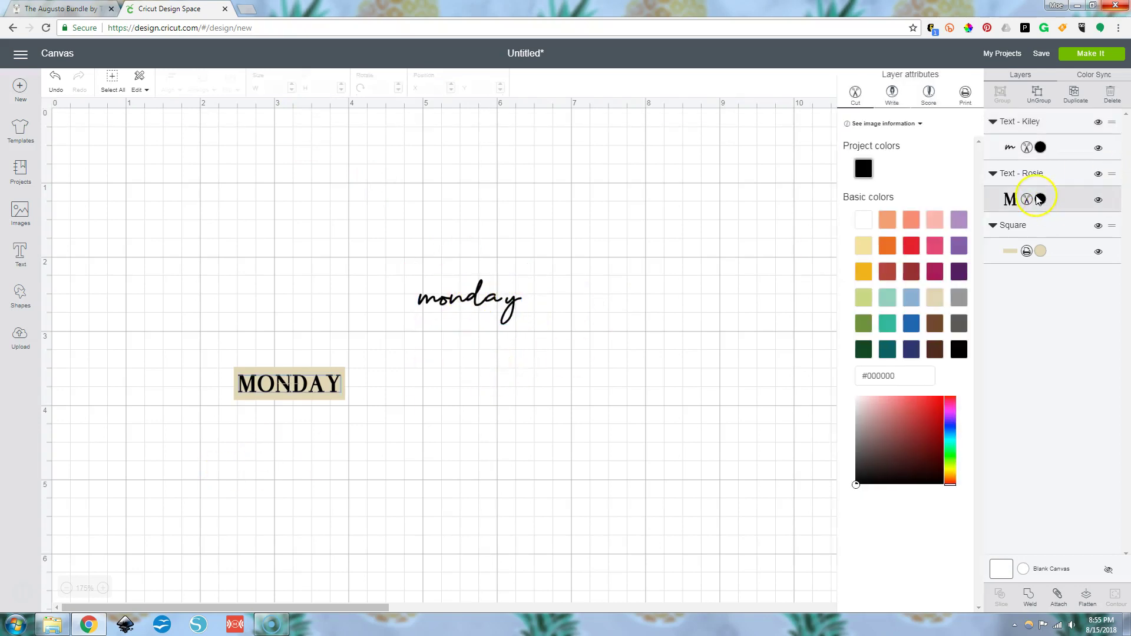
pyautogui.click(964, 94)
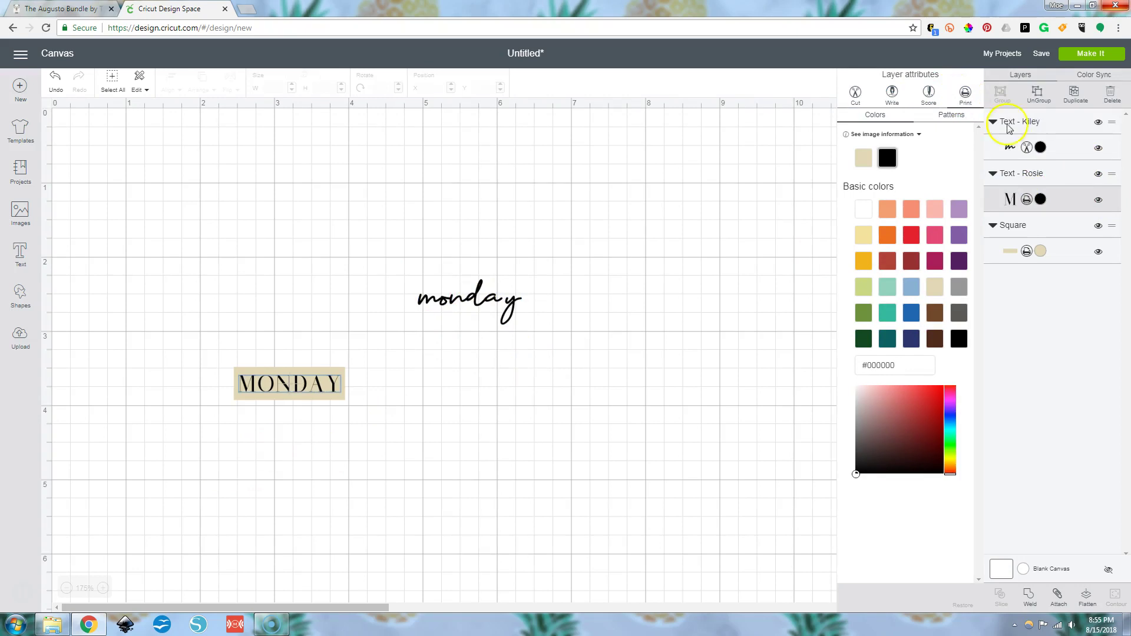
pyautogui.click(1040, 148)
pyautogui.click(966, 97)
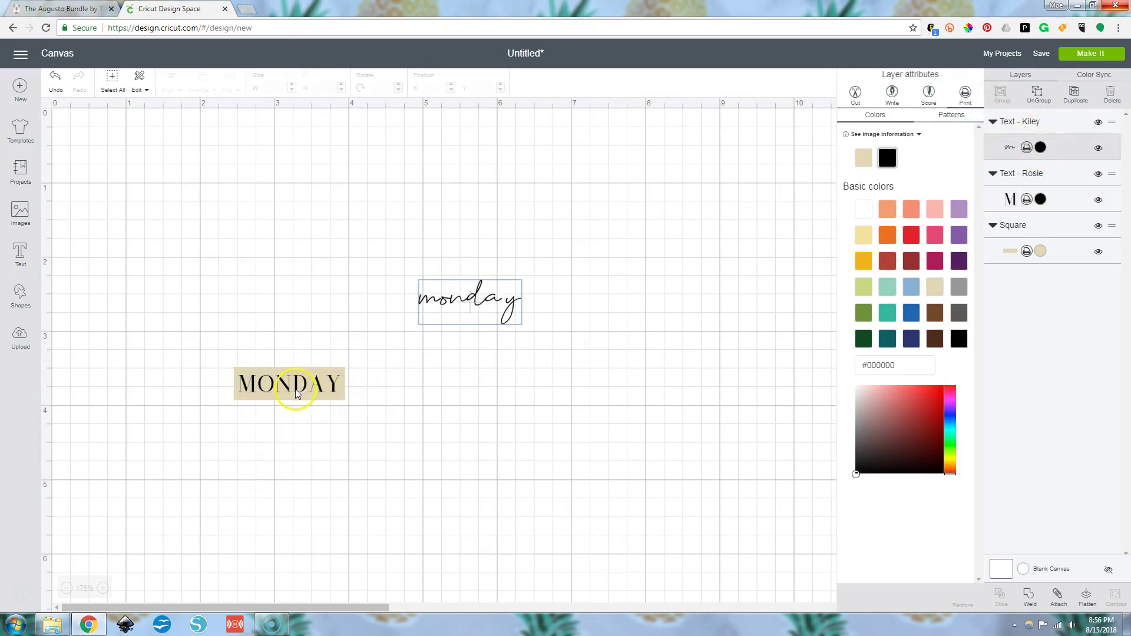
# - Make the tan rectangle behind MONDAY white
pyautogui.click(287, 369)
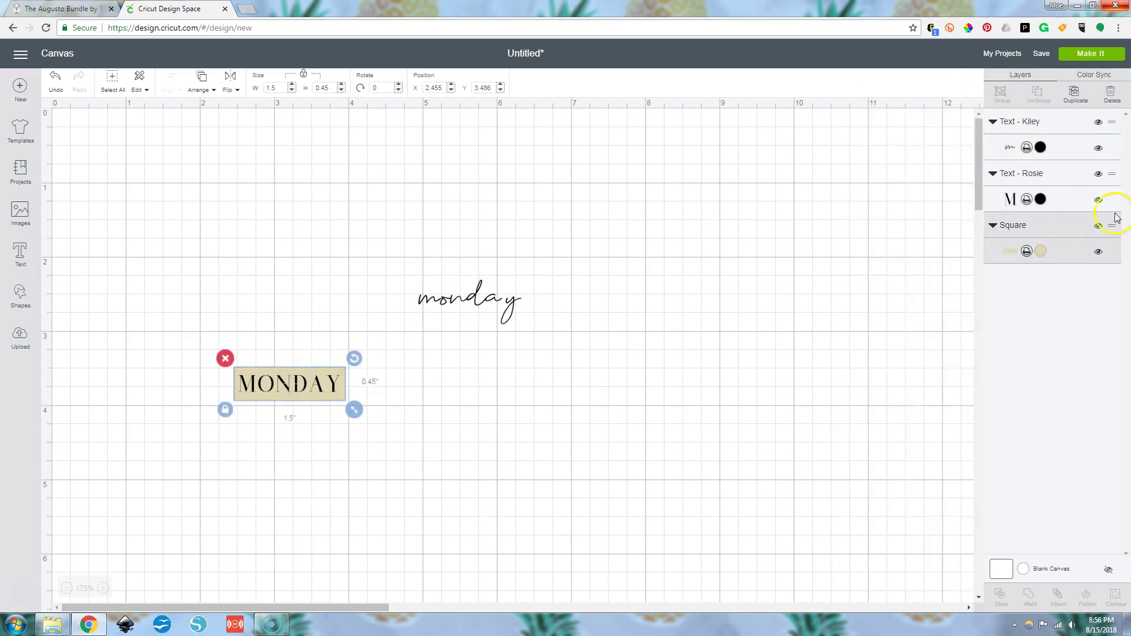
pyautogui.click(1040, 252)
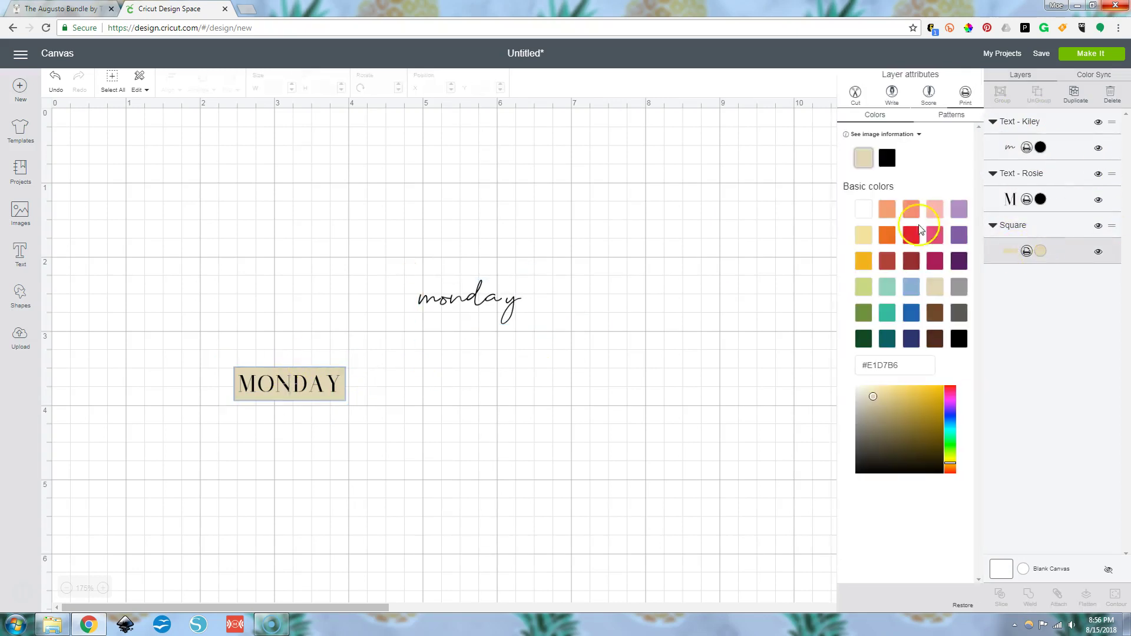
pyautogui.click(862, 210)
pyautogui.click(465, 445)
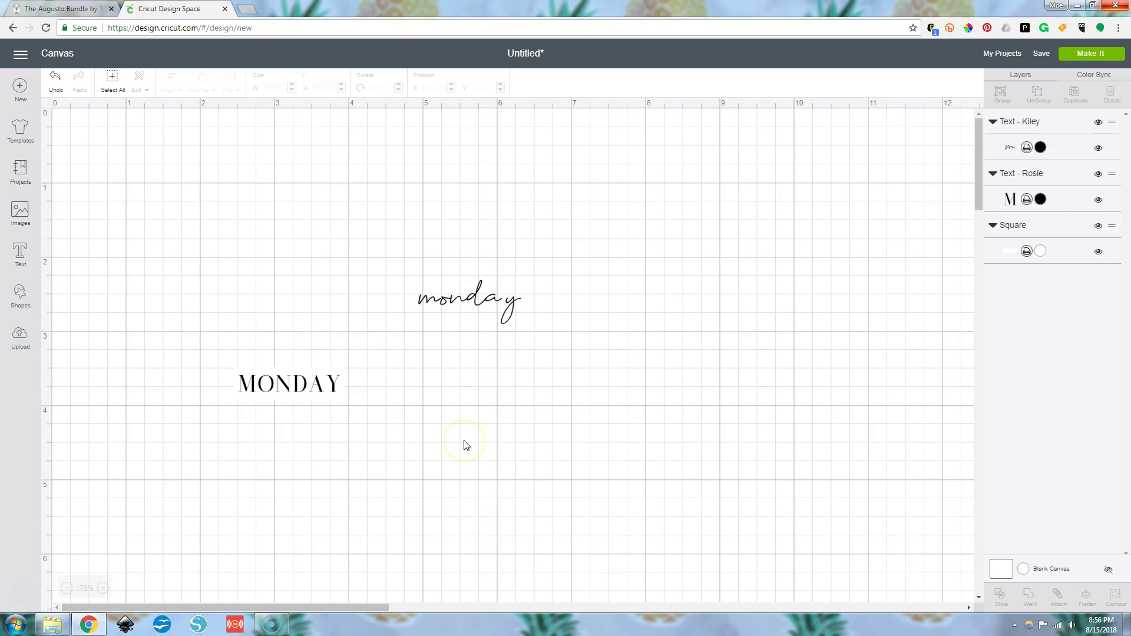
# - Colour MONDAY pale mint green #CADDD8 and shrink script monday to about 0.724 inches wide
pyautogui.click(296, 394)
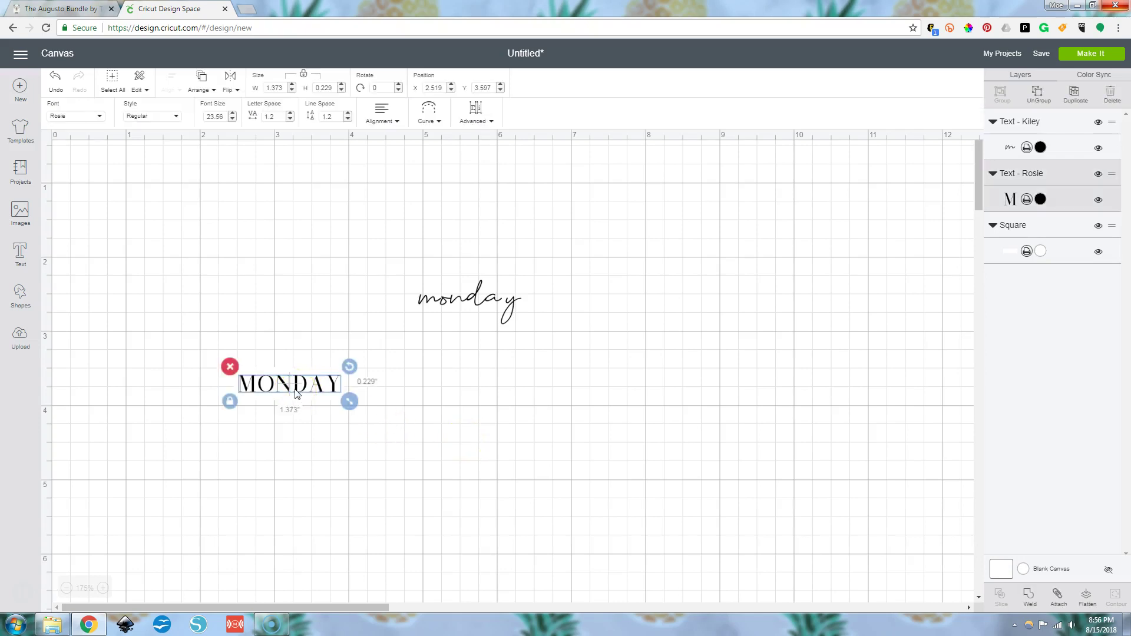
pyautogui.click(1040, 200)
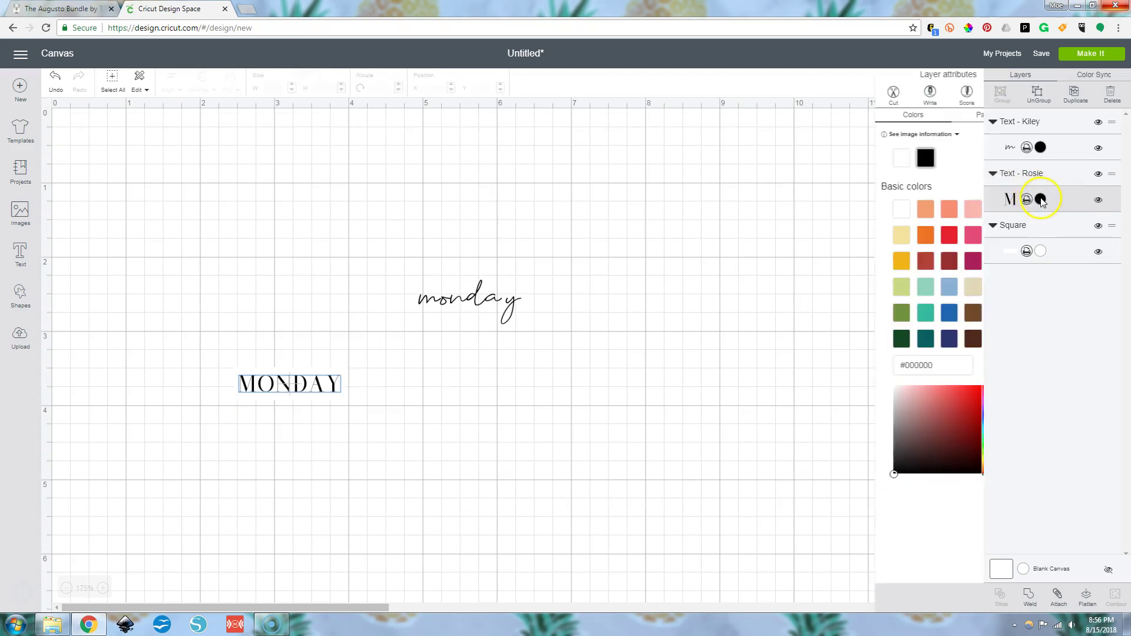
pyautogui.click(912, 292)
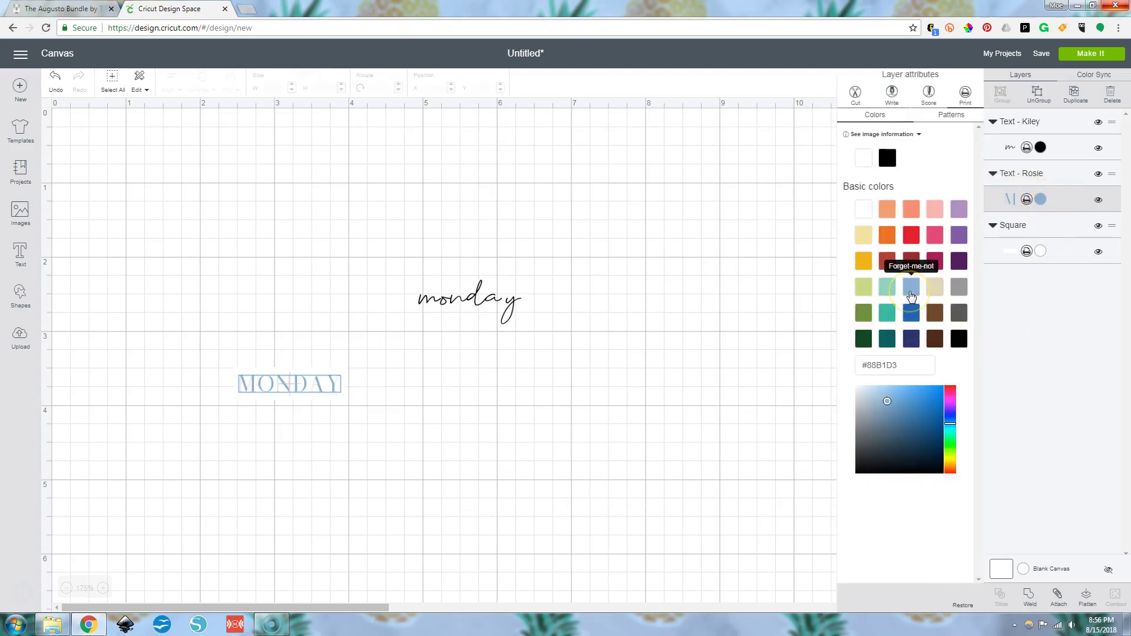
pyautogui.click(887, 314)
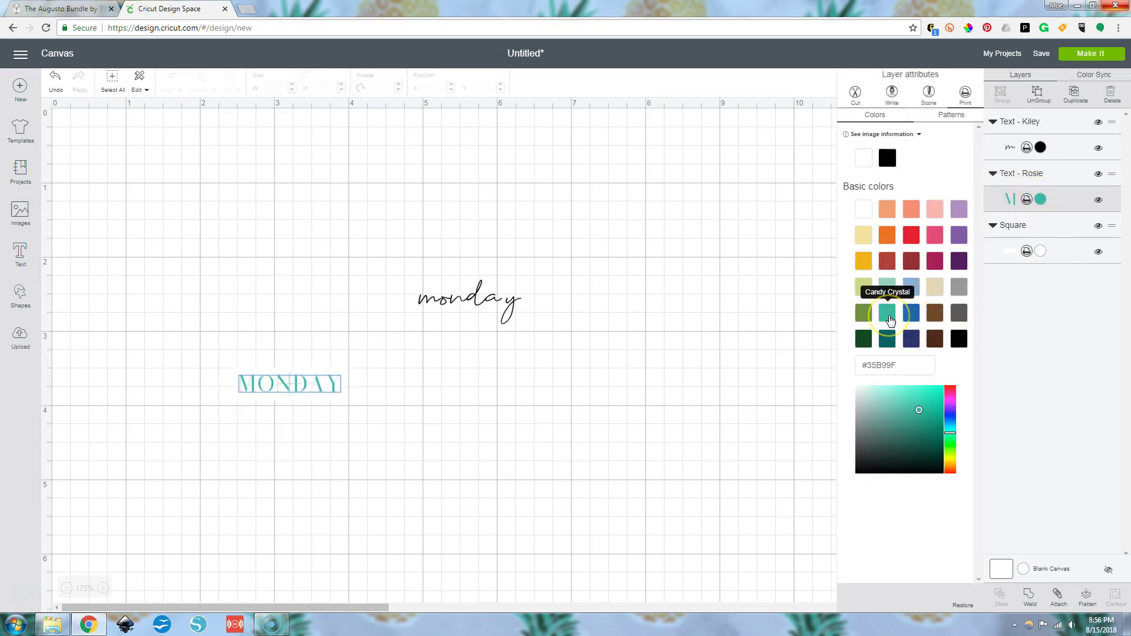
pyautogui.click(889, 288)
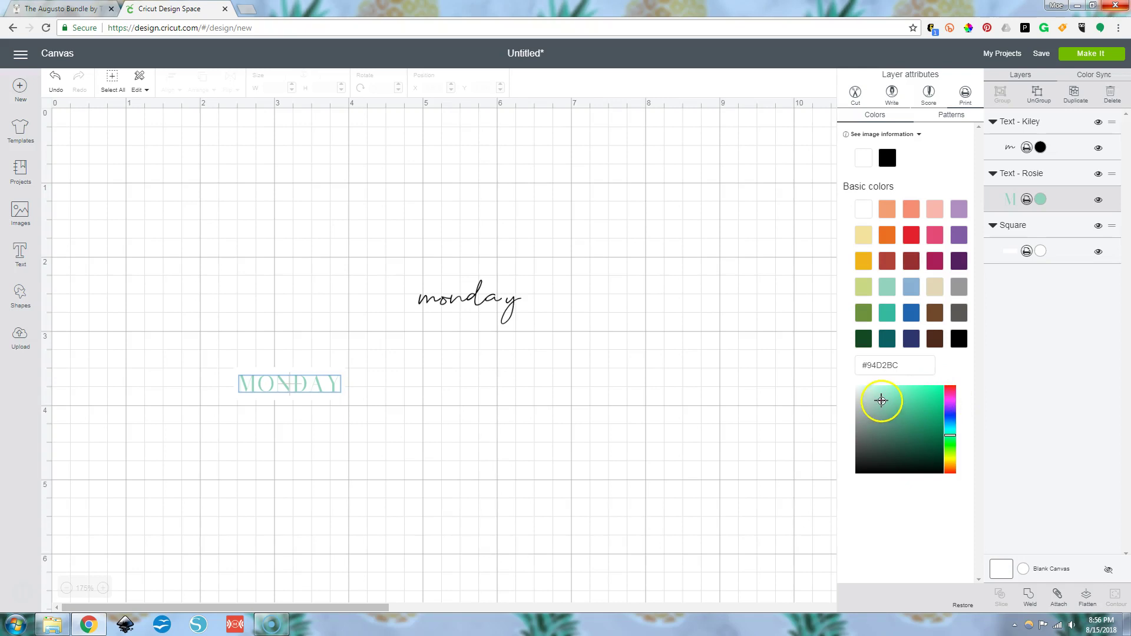
pyautogui.moveTo(882, 401); pyautogui.dragTo(923, 408)
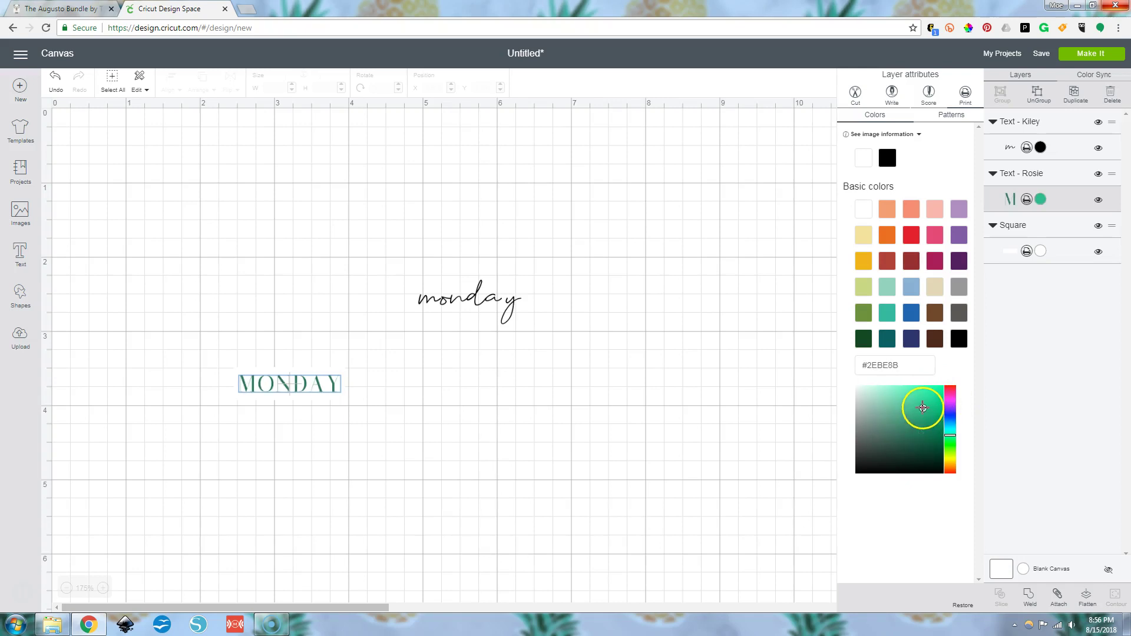
pyautogui.moveTo(907, 367); pyautogui.dragTo(826, 371)
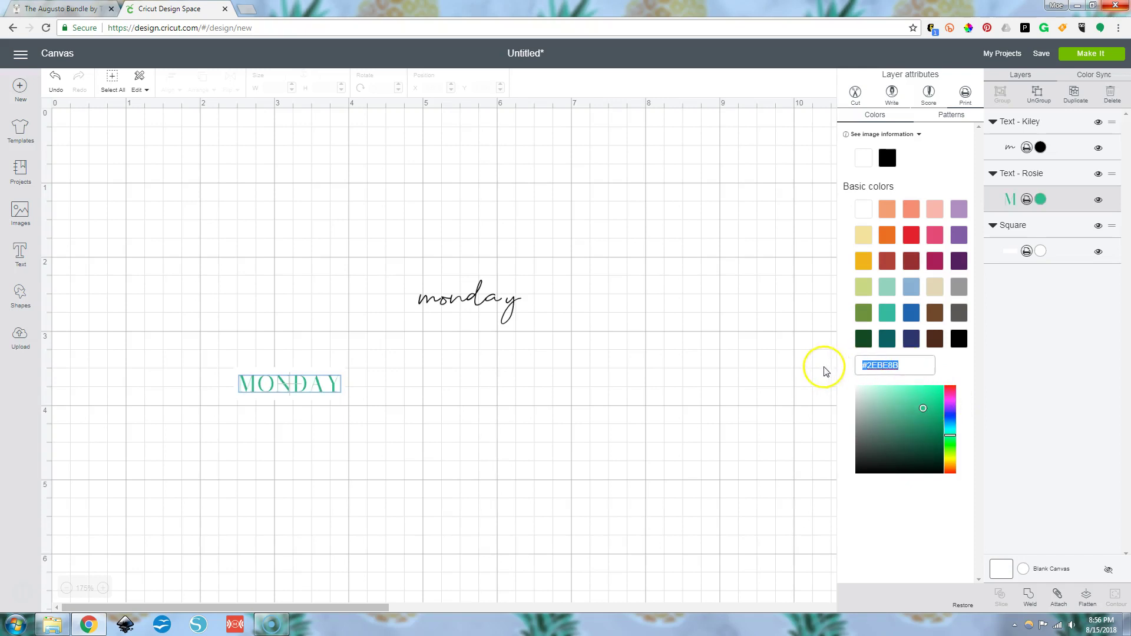
pyautogui.moveTo(911, 407)
pyautogui.mouseDown()
pyautogui.moveTo(909, 449)
pyautogui.moveTo(876, 422)
pyautogui.mouseUp()
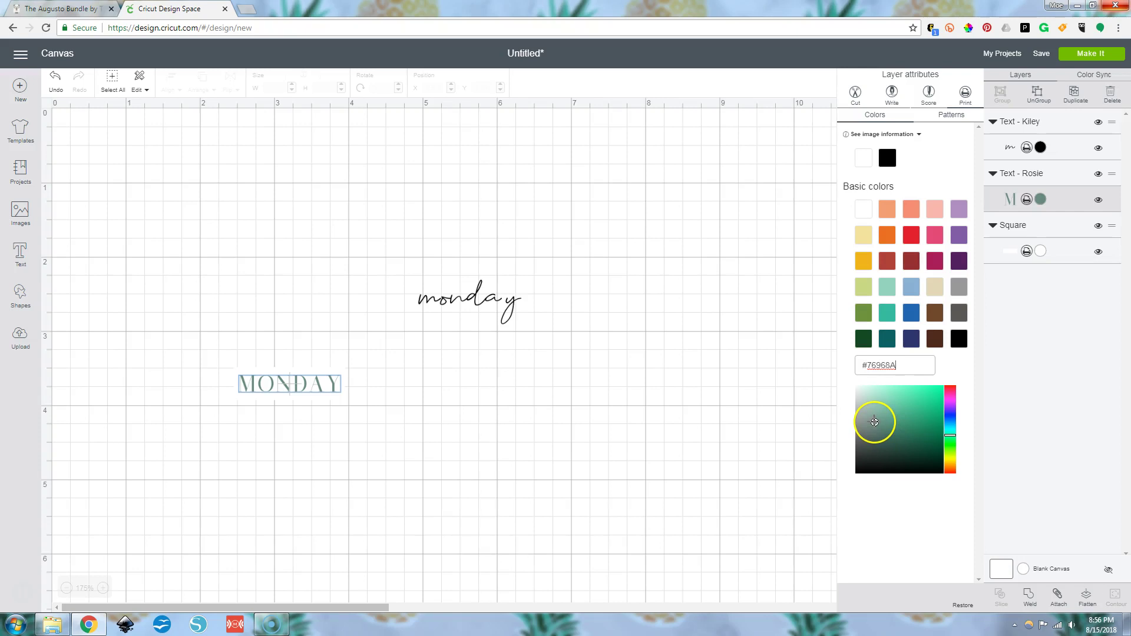
pyautogui.moveTo(880, 418); pyautogui.dragTo(868, 400)
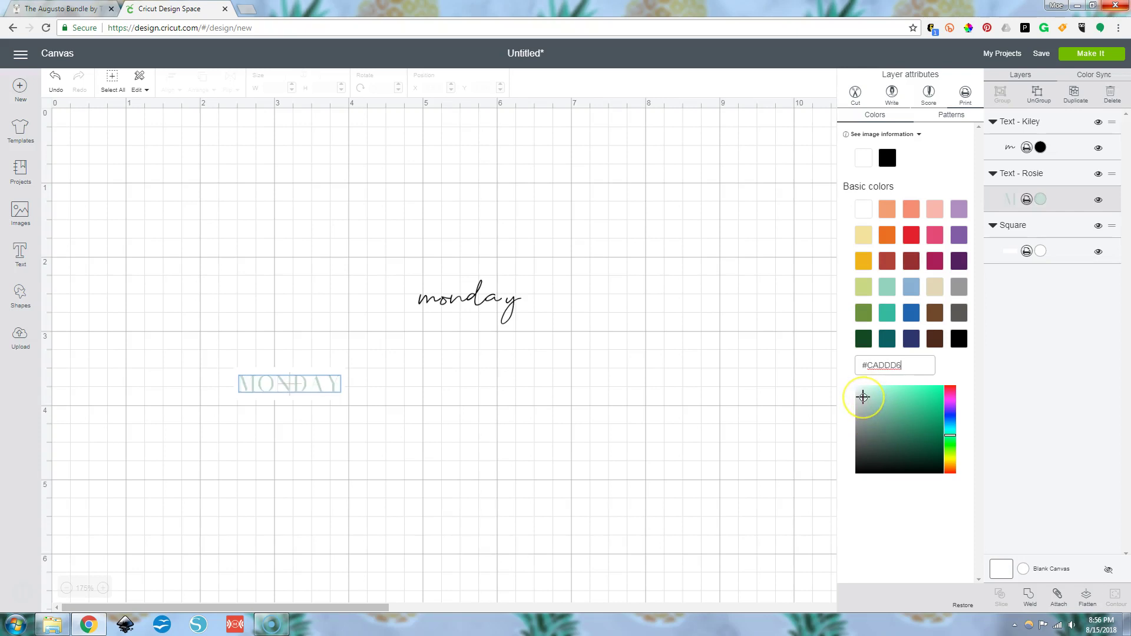
pyautogui.click(750, 413)
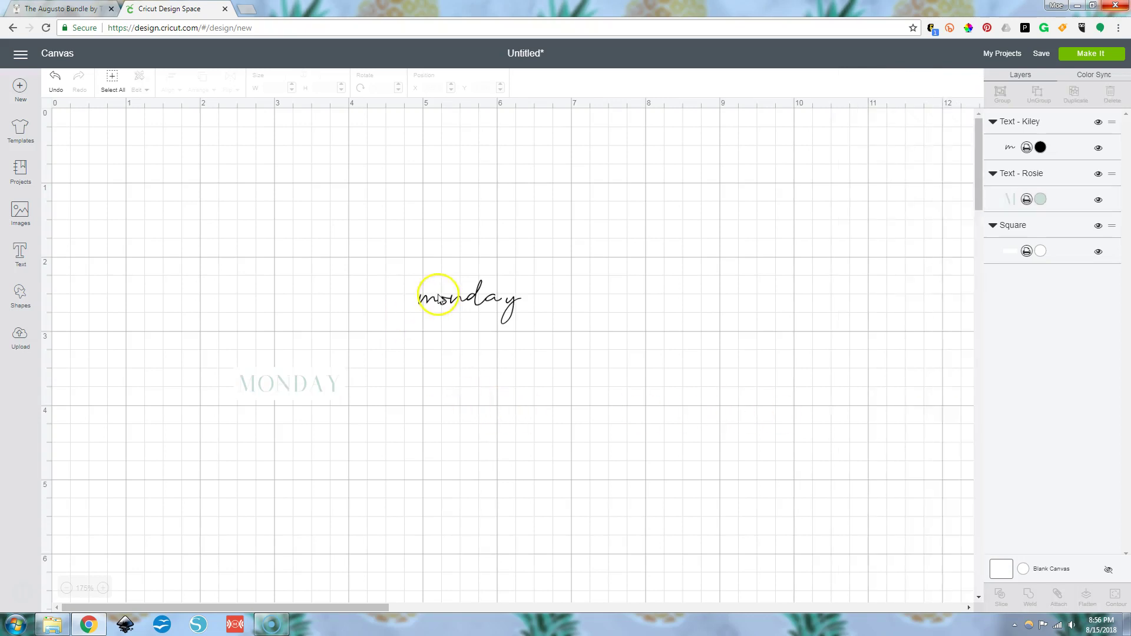
pyautogui.click(457, 306)
pyautogui.moveTo(530, 334); pyautogui.dragTo(283, 386)
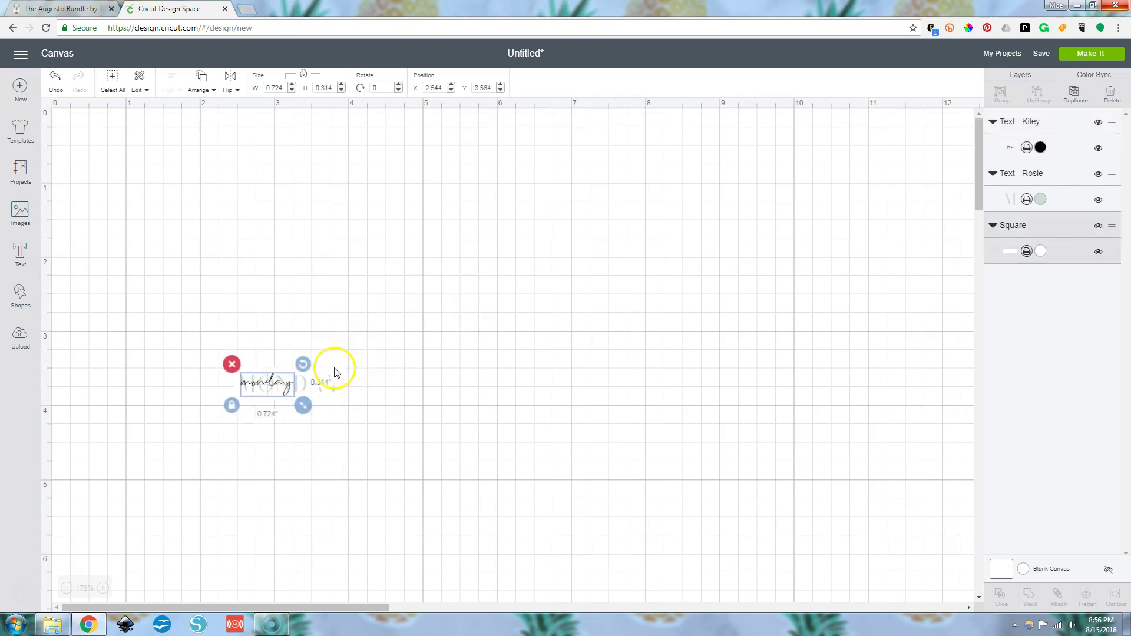
# - Fill the label square behind monday with beige
pyautogui.click(334, 372)
pyautogui.click(1041, 251)
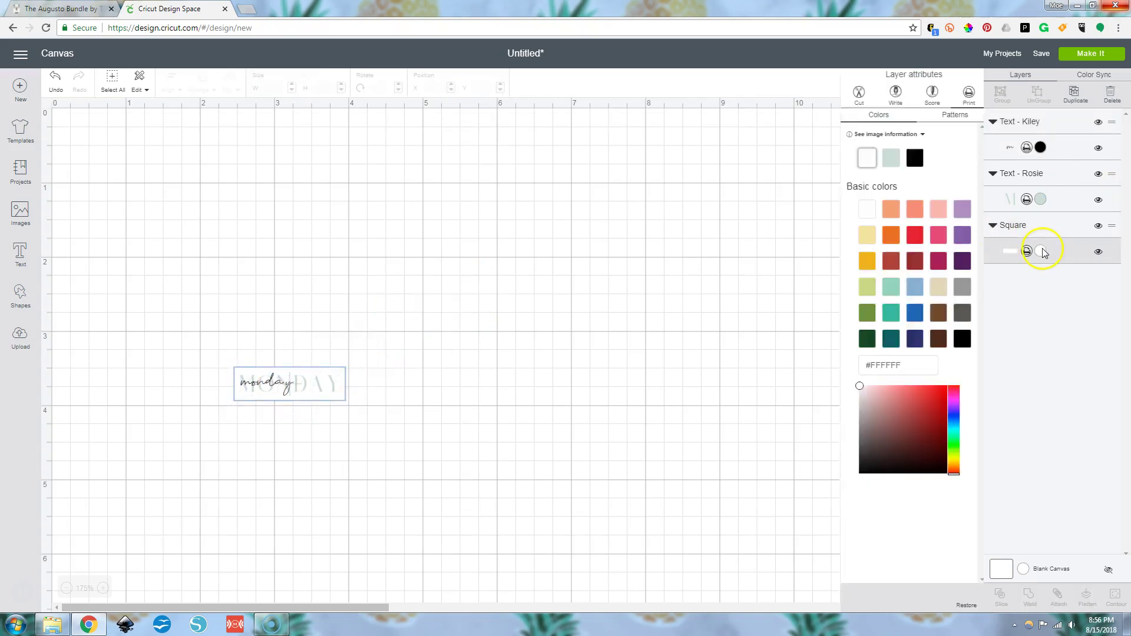
pyautogui.click(934, 287)
pyautogui.click(442, 447)
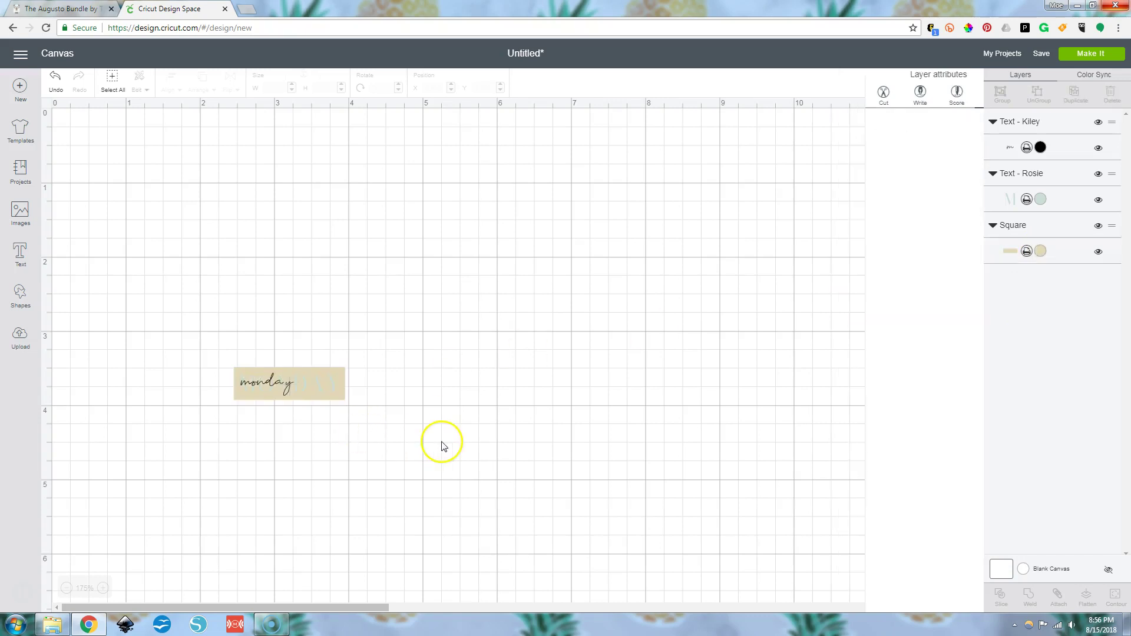
# - Reposition script monday on the square and resize it slightly
pyautogui.click(278, 381)
pyautogui.moveTo(280, 382); pyautogui.dragTo(278, 381)
pyautogui.moveTo(302, 407); pyautogui.dragTo(274, 383)
pyautogui.click(366, 447)
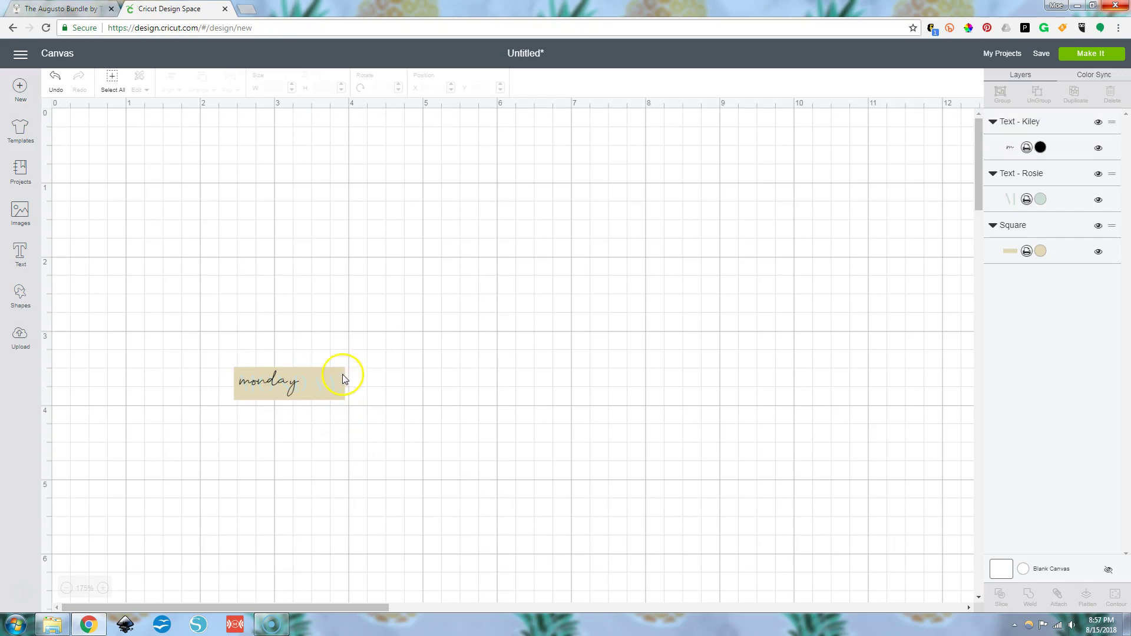
# - Try a white fill on the label square
pyautogui.click(342, 376)
pyautogui.click(1041, 251)
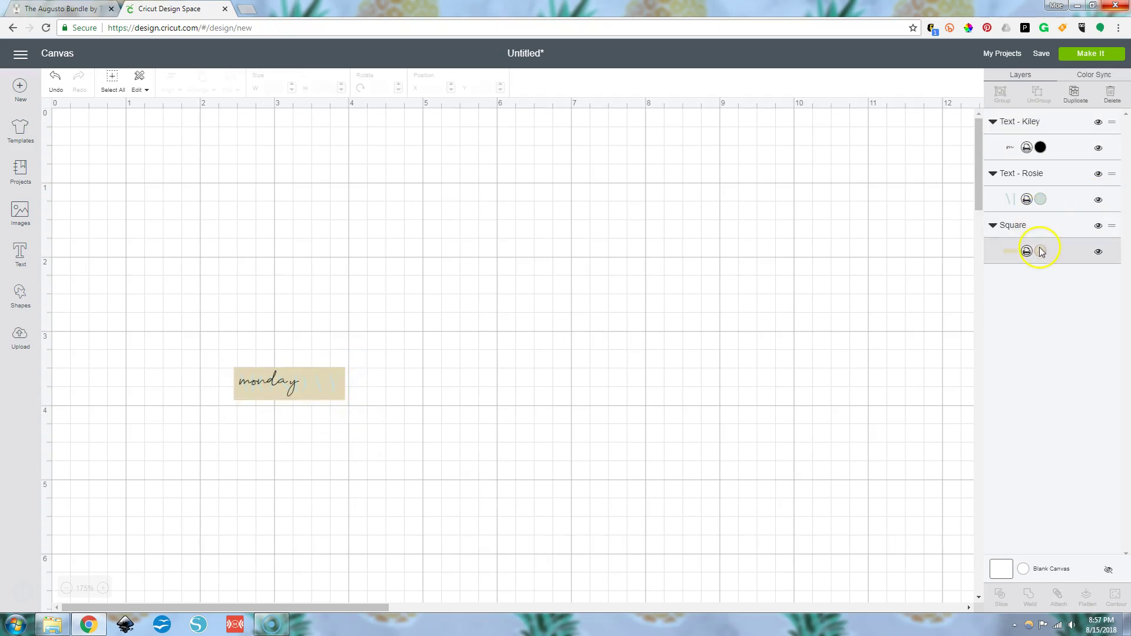
pyautogui.click(864, 208)
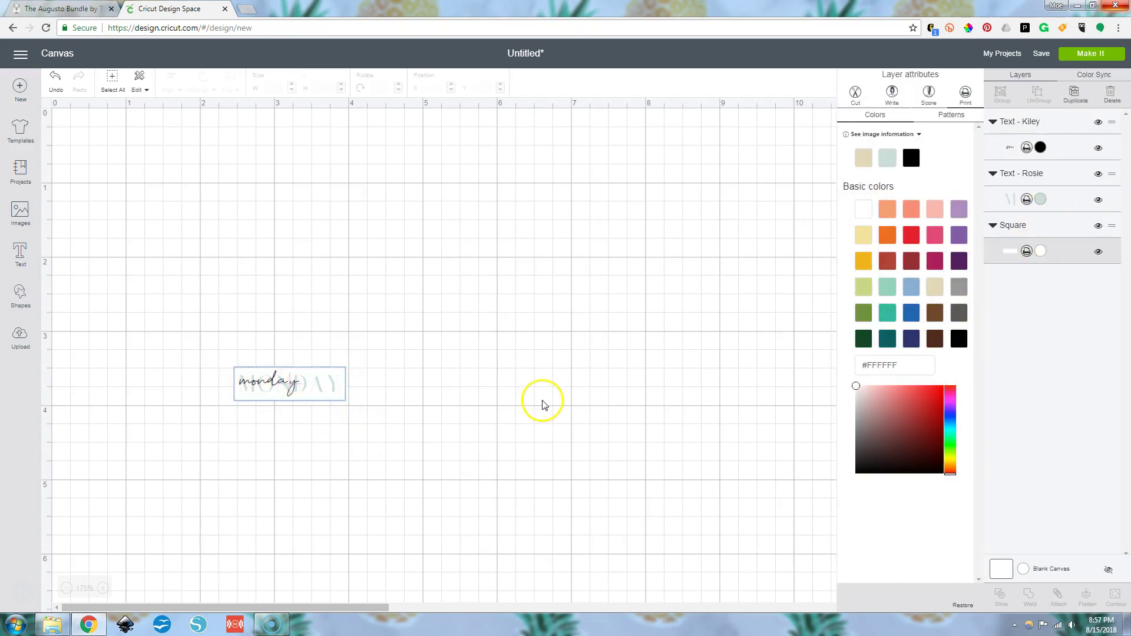
pyautogui.click(266, 394)
pyautogui.click(285, 384)
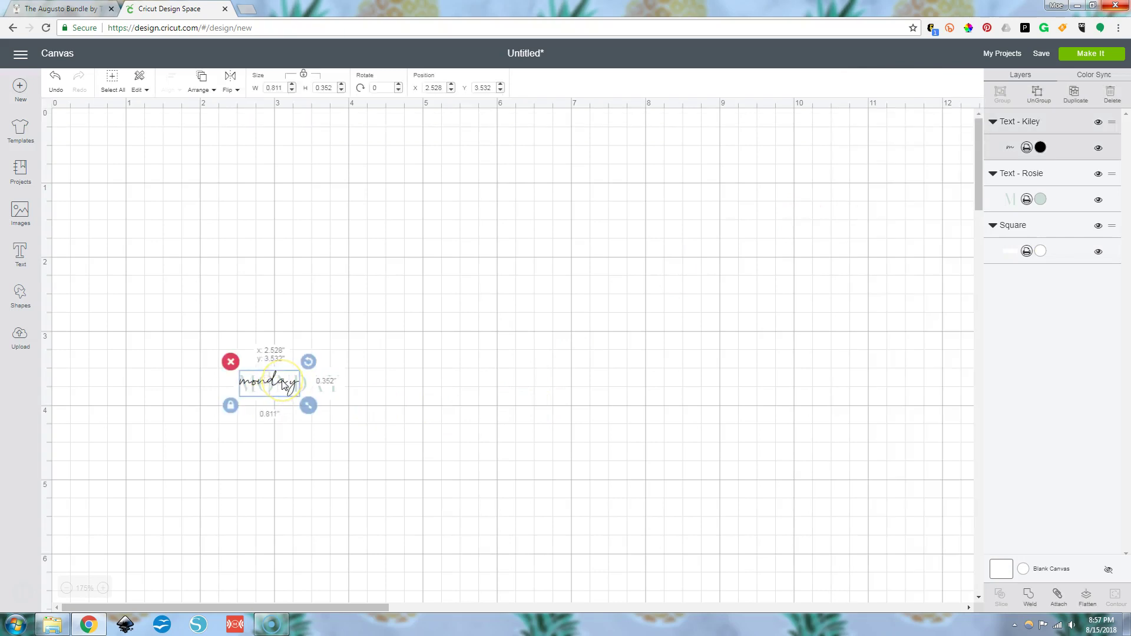
pyautogui.click(286, 384)
pyautogui.click(377, 405)
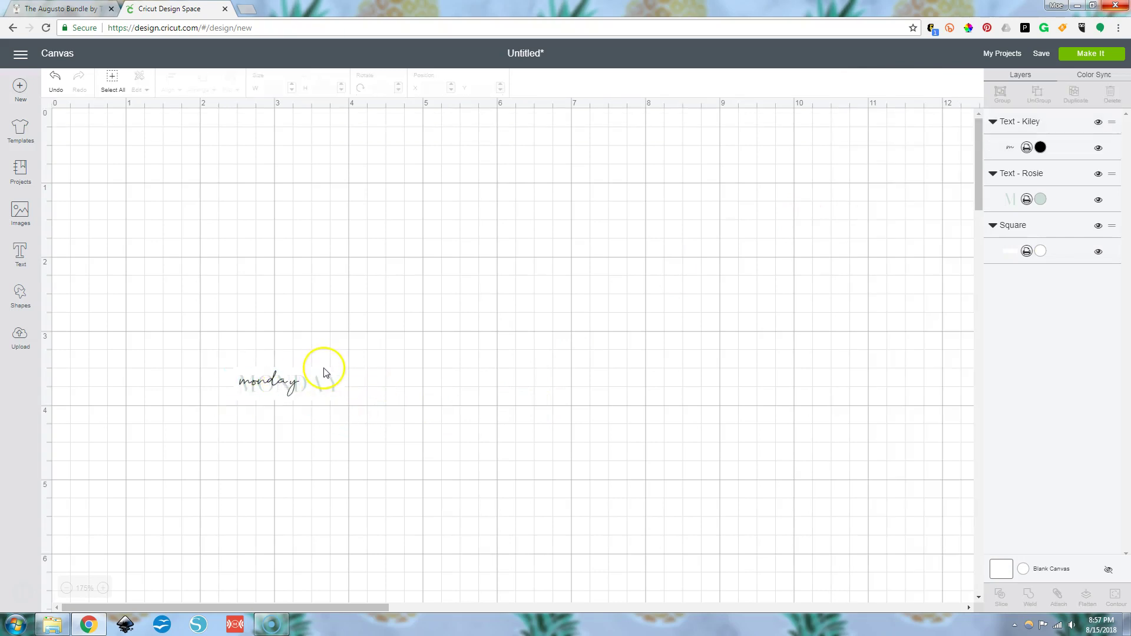
# - Return the label square to the beige fill
pyautogui.click(1103, 260)
pyautogui.click(1038, 254)
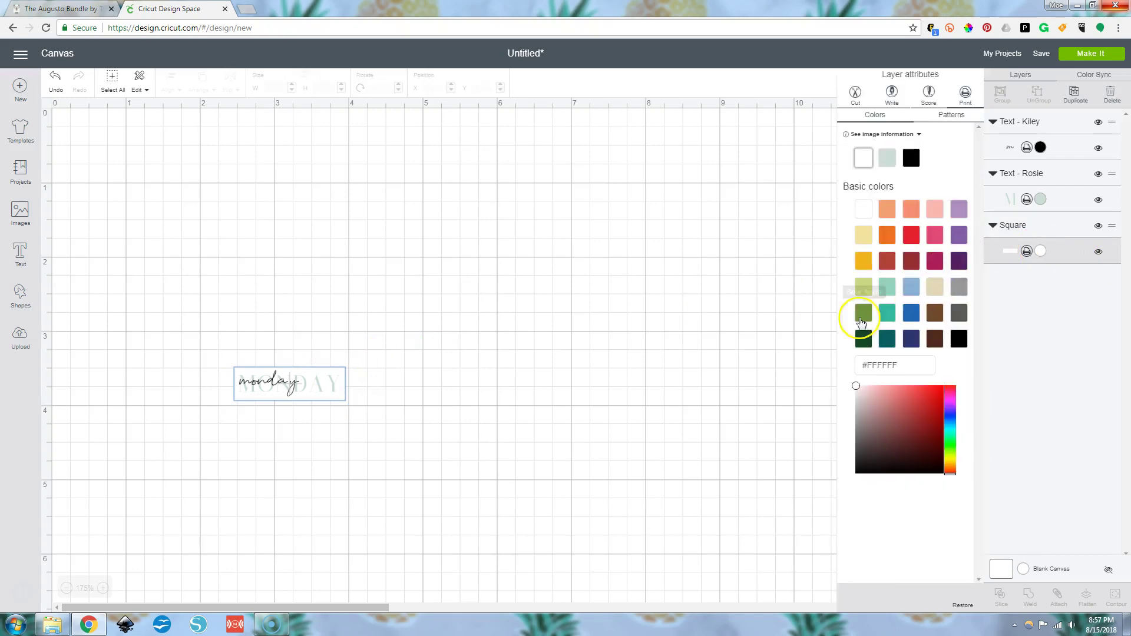
pyautogui.click(934, 287)
pyautogui.click(505, 404)
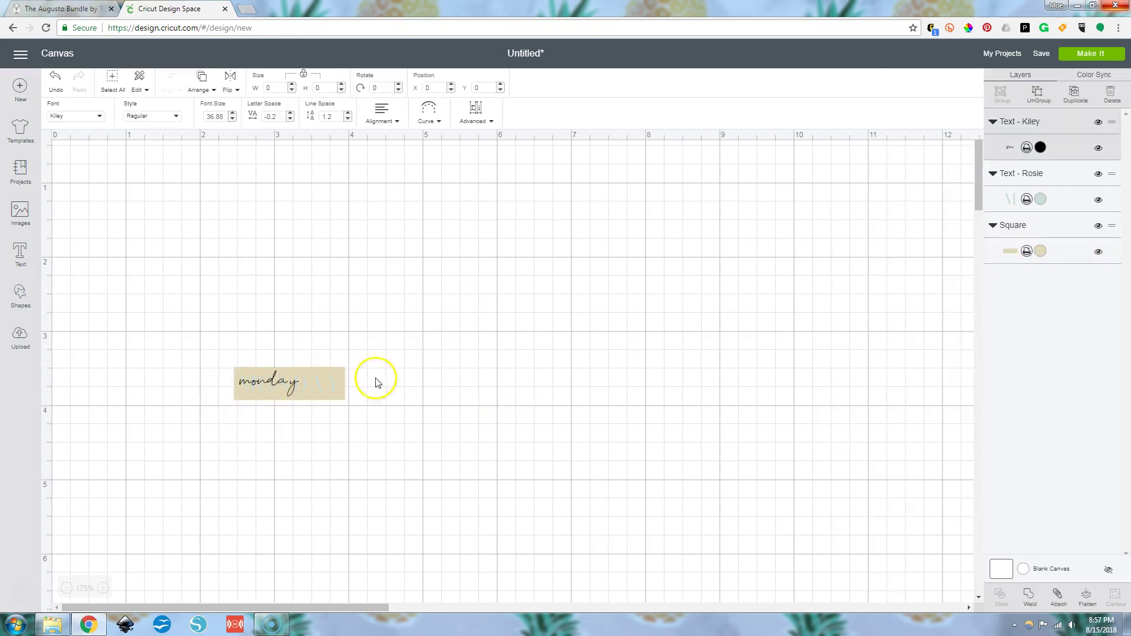
# - Nudge script monday into place at the label's left end, 0.811 by 0.352 inches
pyautogui.press('Down')
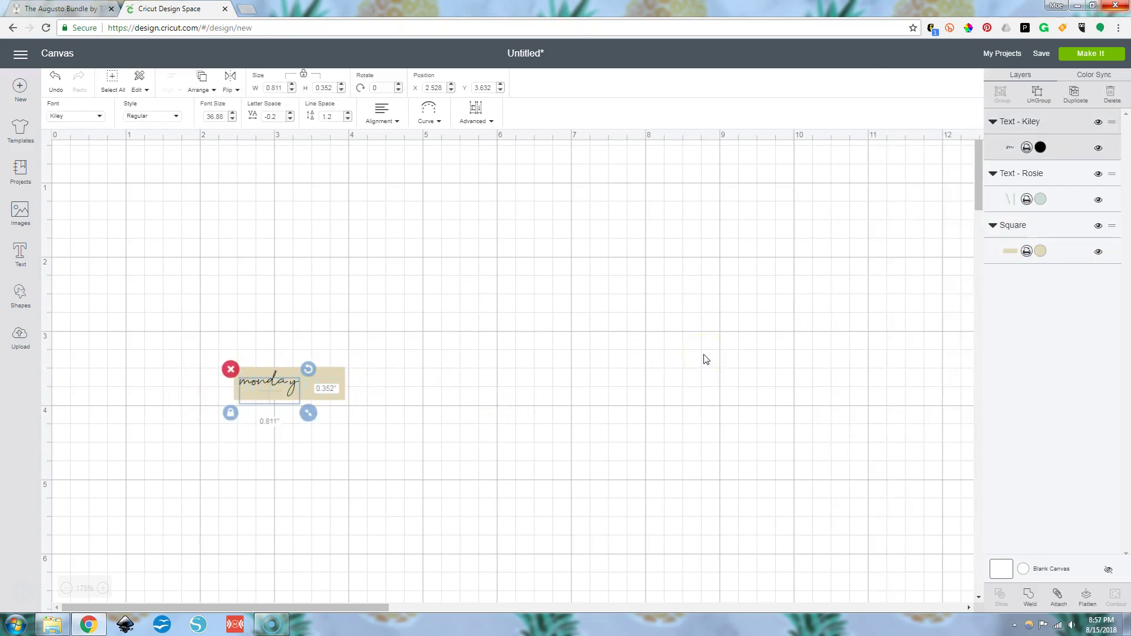
pyautogui.press('Up')
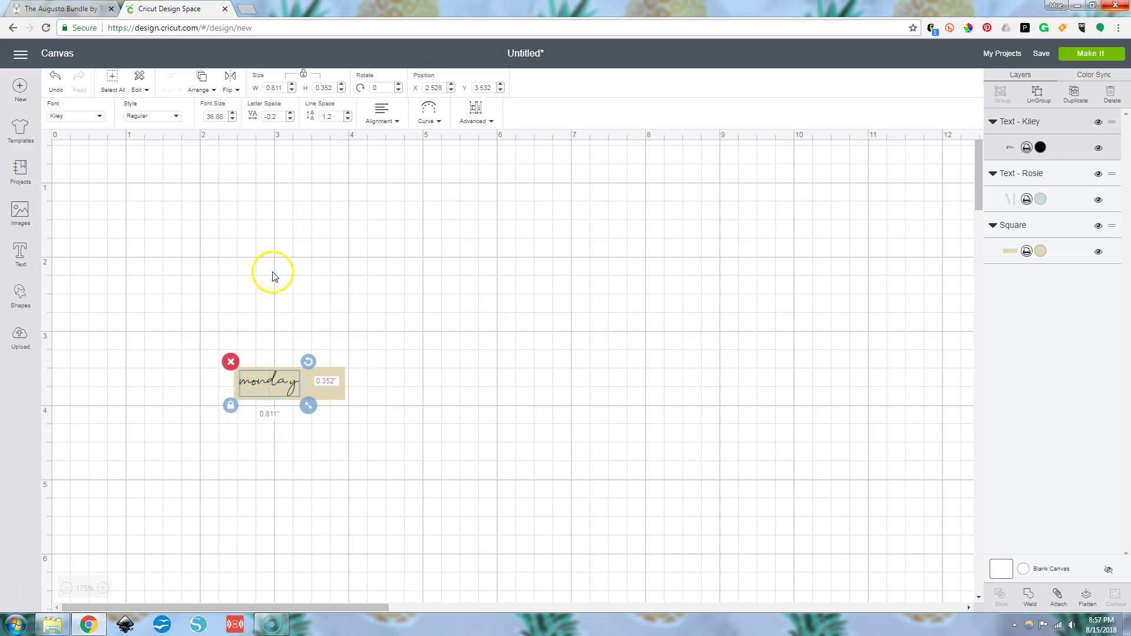
pyautogui.click(103, 588)
pyautogui.click(102, 588)
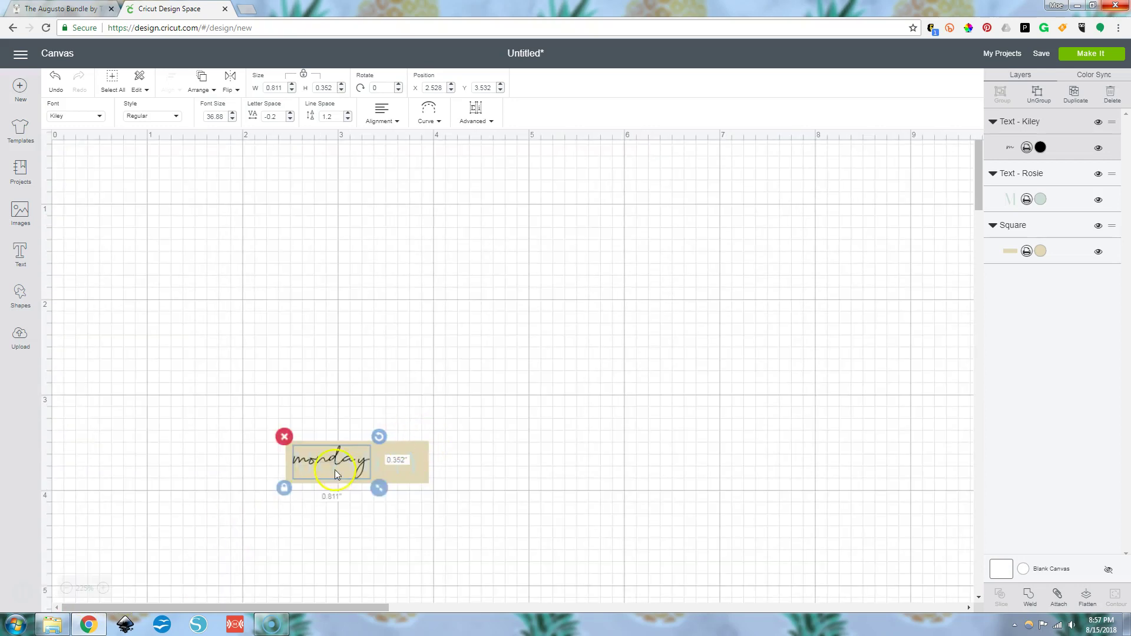
pyautogui.moveTo(334, 458); pyautogui.dragTo(331, 458)
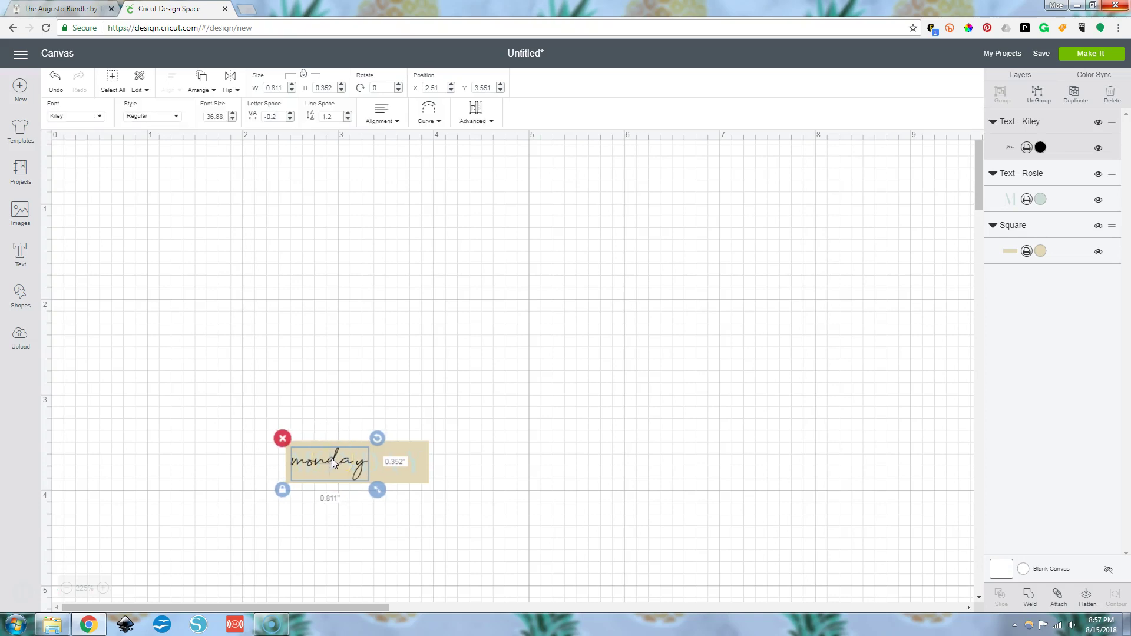
pyautogui.click(66, 588)
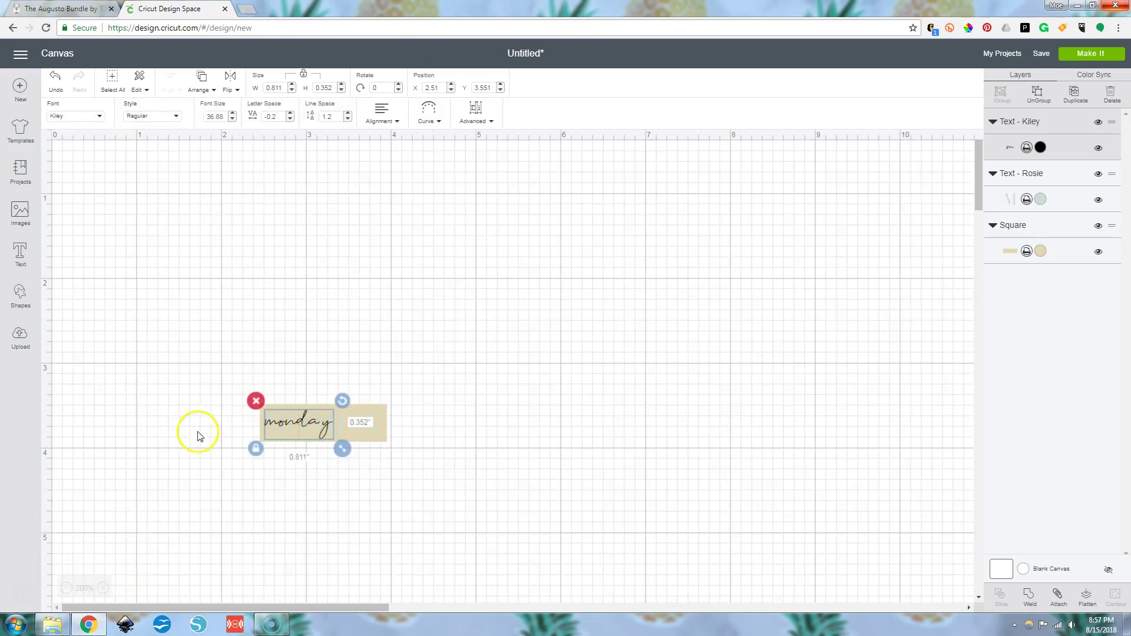
# - Add a Kiley '12' text, shrunk to 0.252 by 0.269 inches, right of monday
pyautogui.click(19, 258)
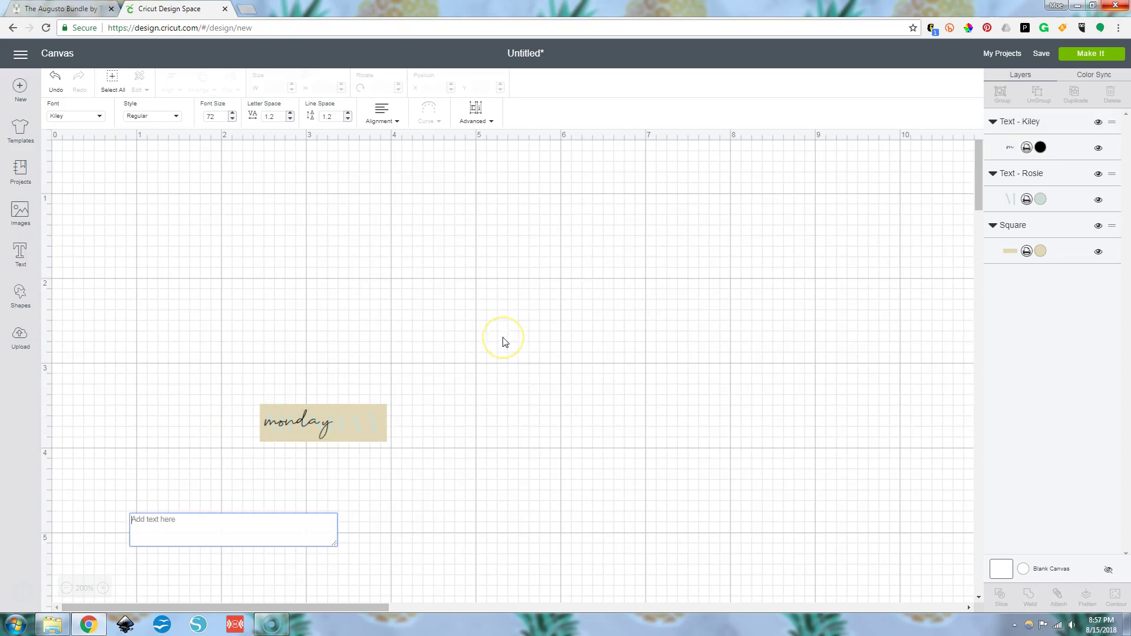
pyautogui.write('12')
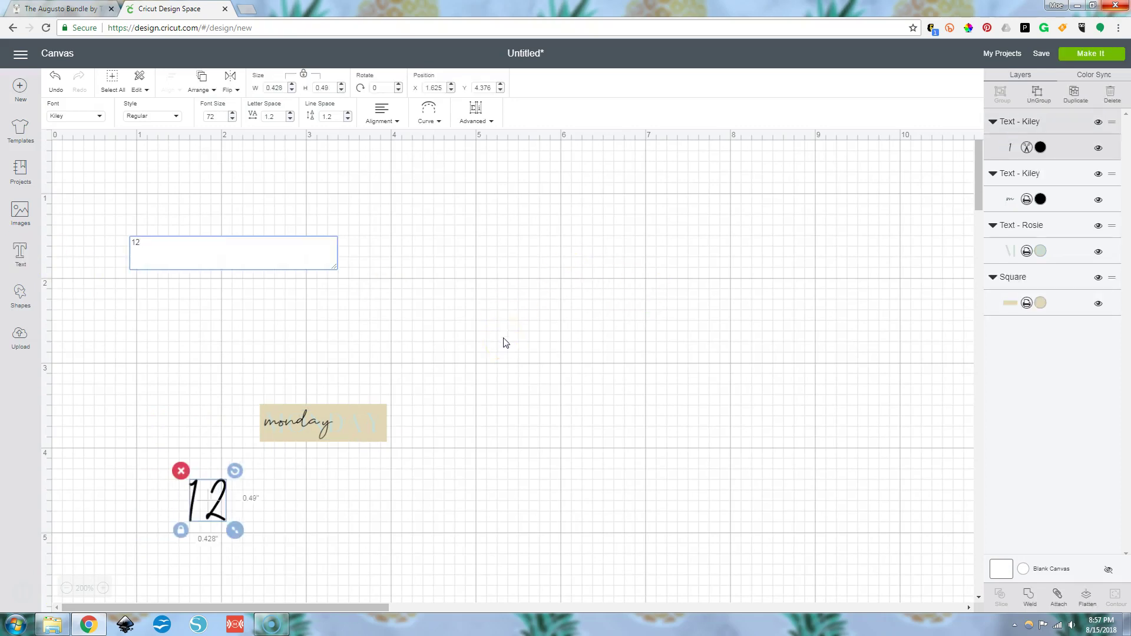
pyautogui.click(76, 214)
pyautogui.click(202, 500)
pyautogui.moveTo(238, 524); pyautogui.dragTo(380, 448)
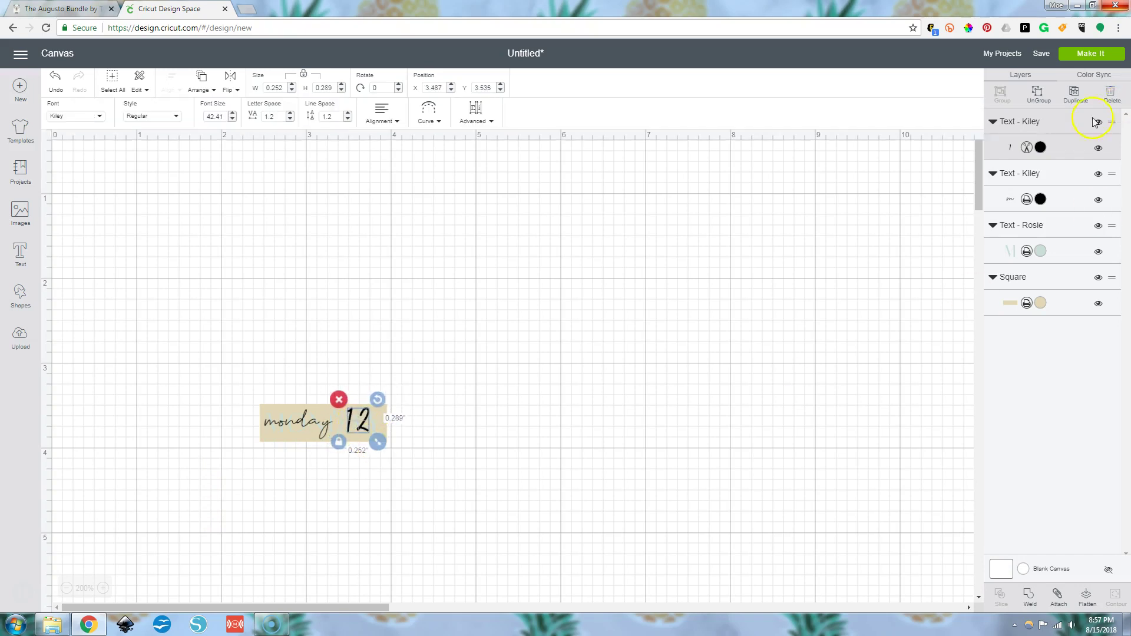
# - Set the 12 text layer to Print instead of Cut
pyautogui.click(1041, 147)
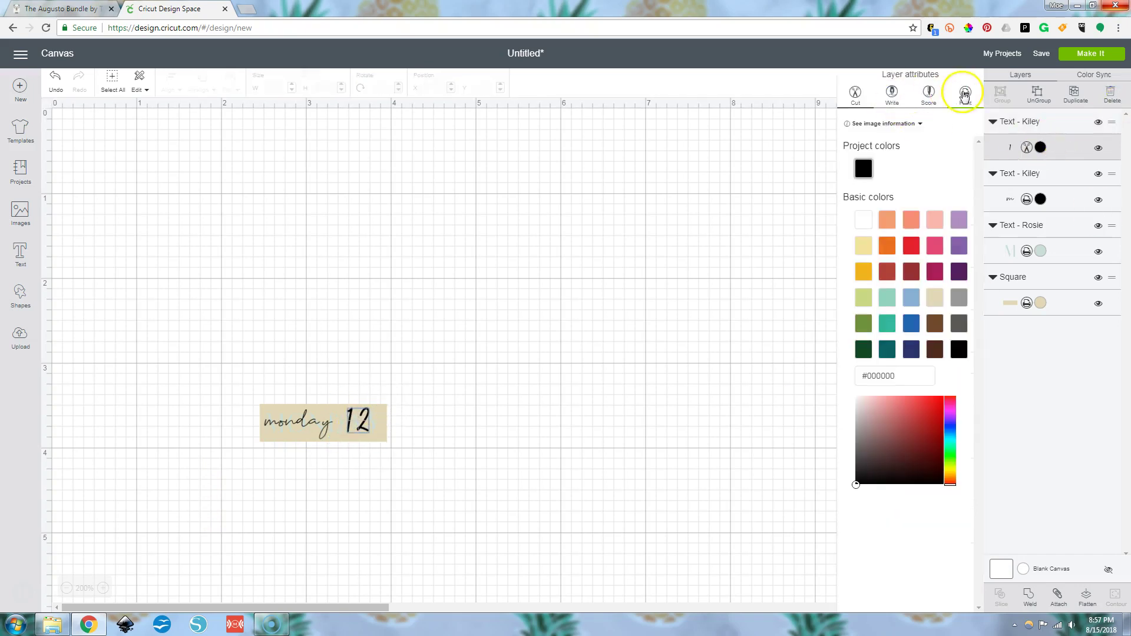
pyautogui.click(965, 93)
pyautogui.click(481, 438)
# - Shift monday and 12 slightly right and group them into a 1.132 by 0.352 inch group
pyautogui.click(361, 430)
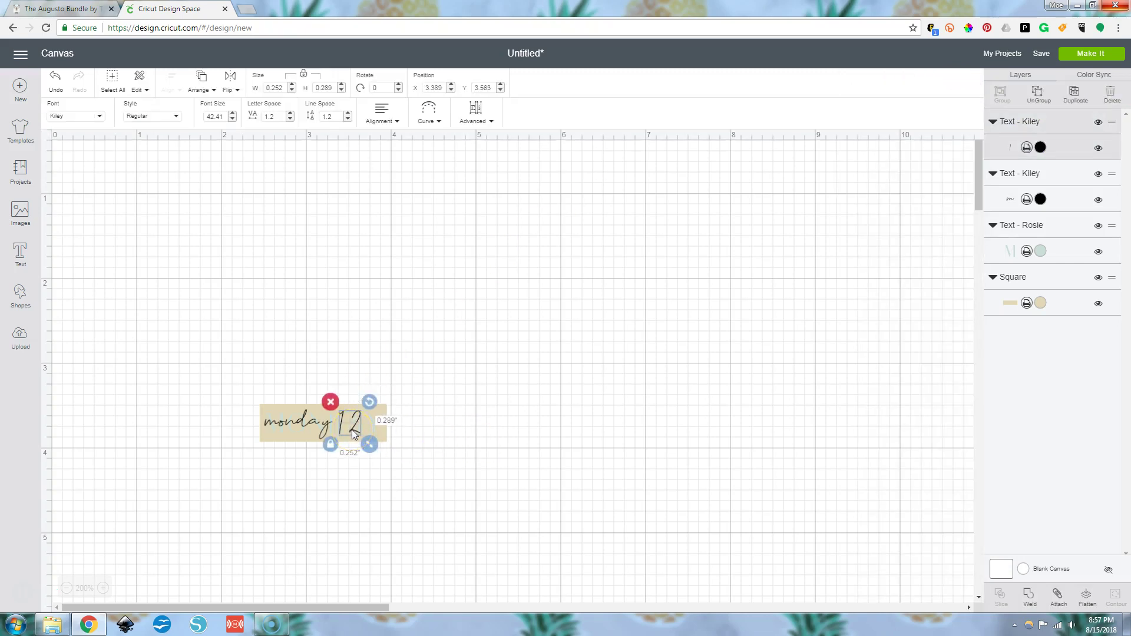
pyautogui.keyDown('shift'); pyautogui.click(311, 425); pyautogui.keyUp('shift')
pyautogui.moveTo(311, 421); pyautogui.dragTo(320, 424)
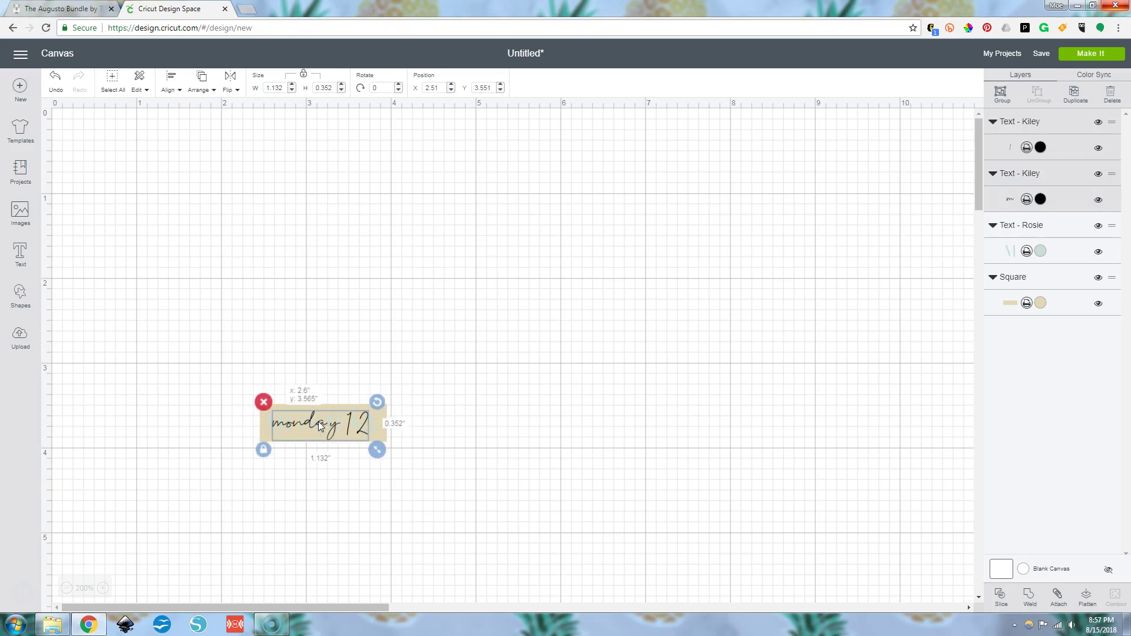
pyautogui.click(517, 452)
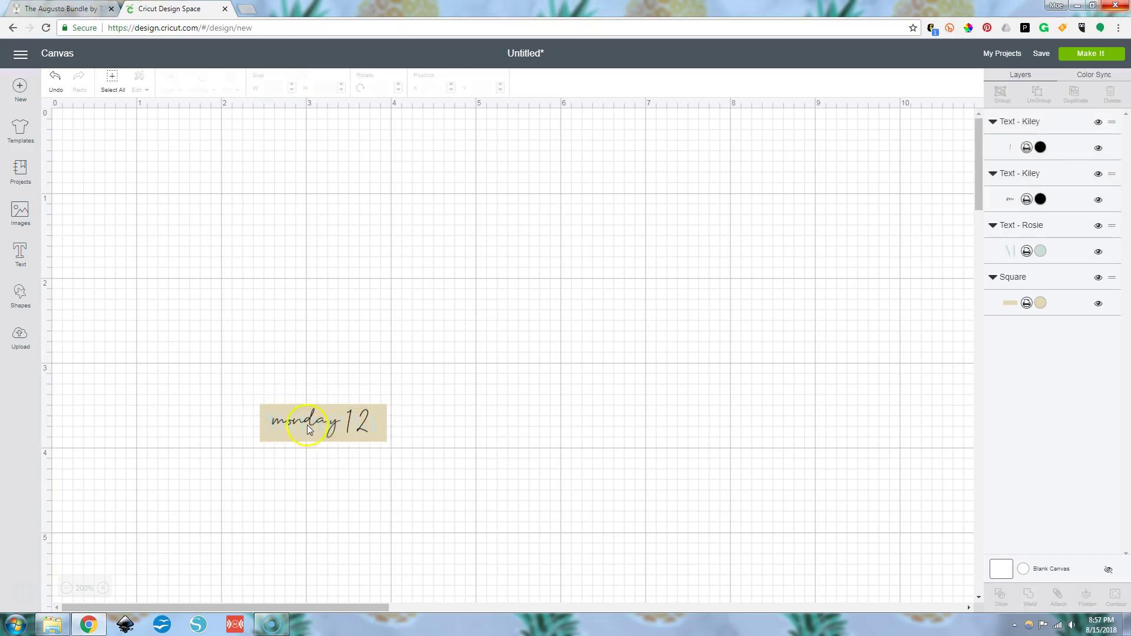
pyautogui.click(296, 424)
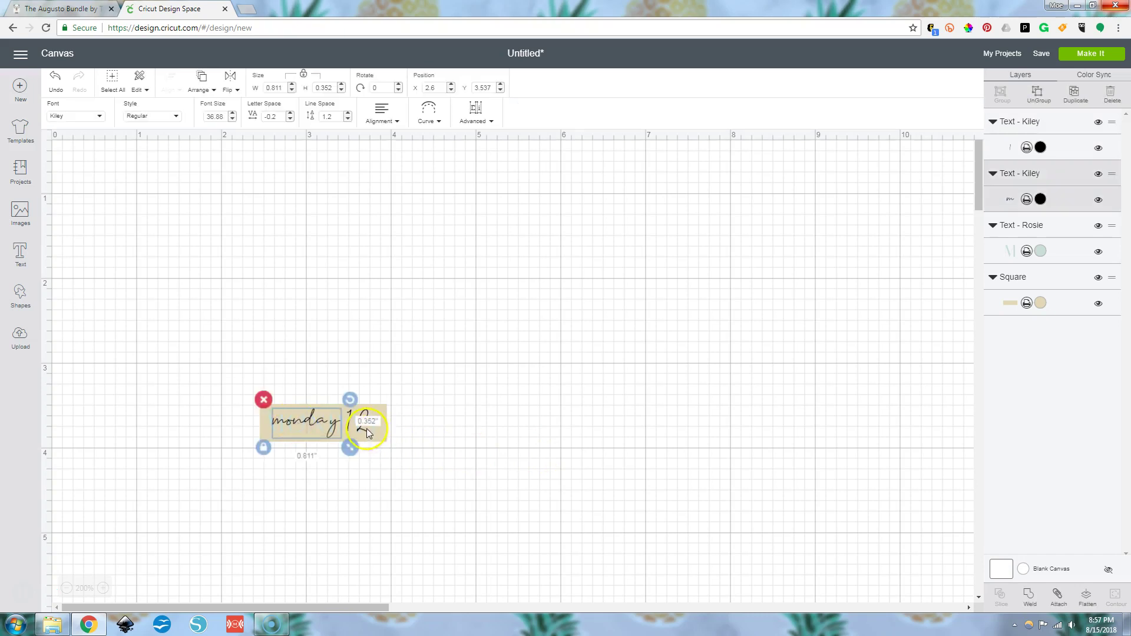
pyautogui.keyDown('shift'); pyautogui.click(365, 428); pyautogui.keyUp('shift')
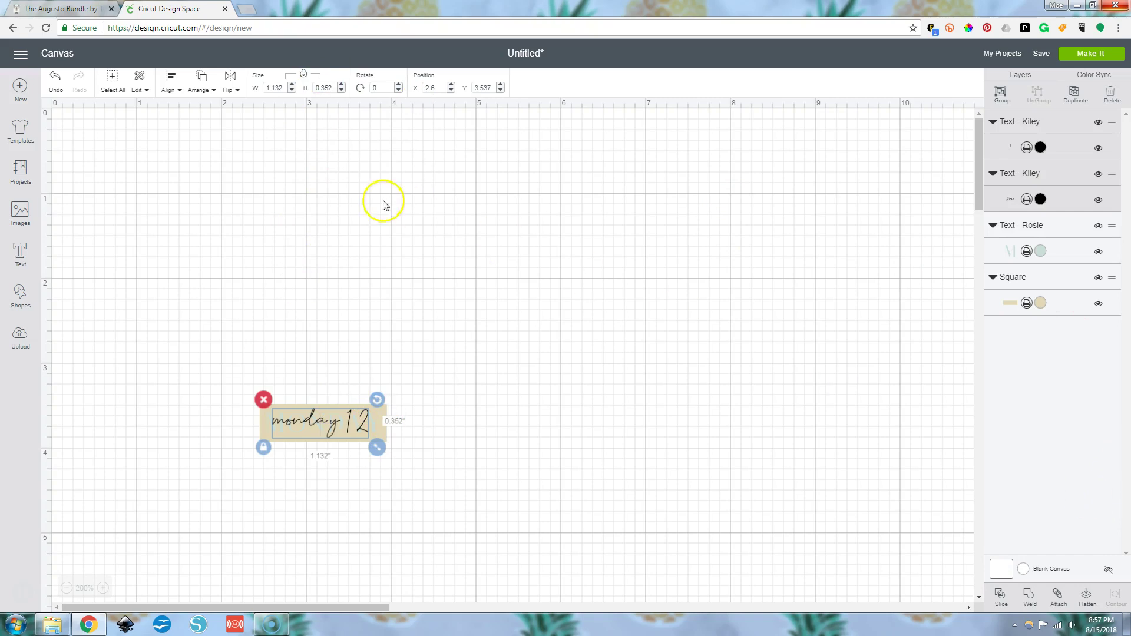
pyautogui.rightClick(331, 423)
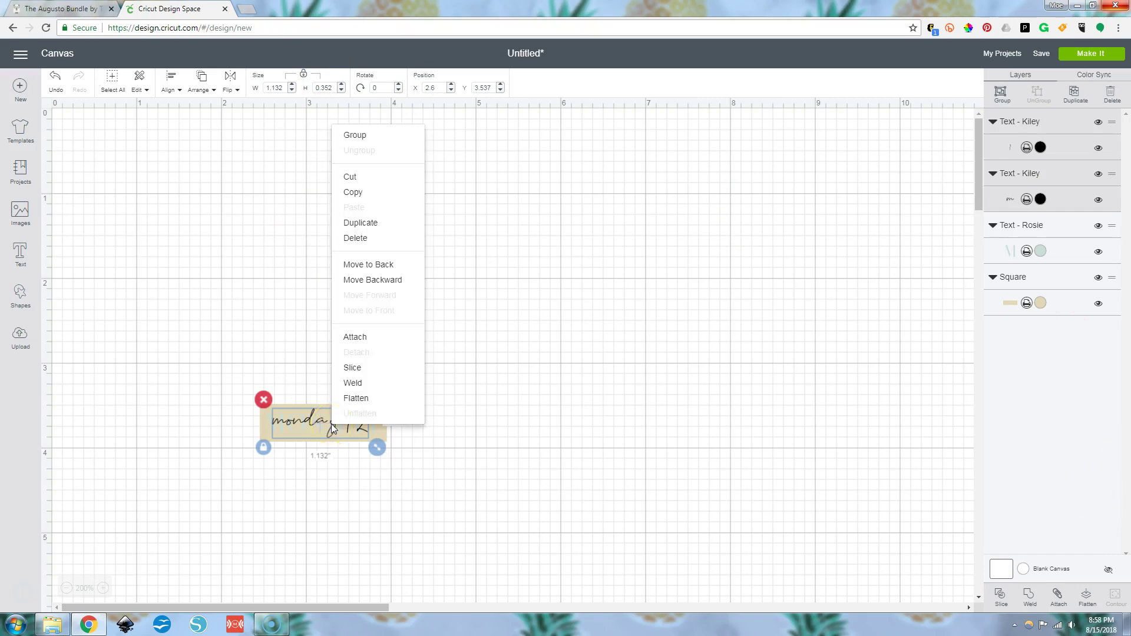
pyautogui.click(364, 136)
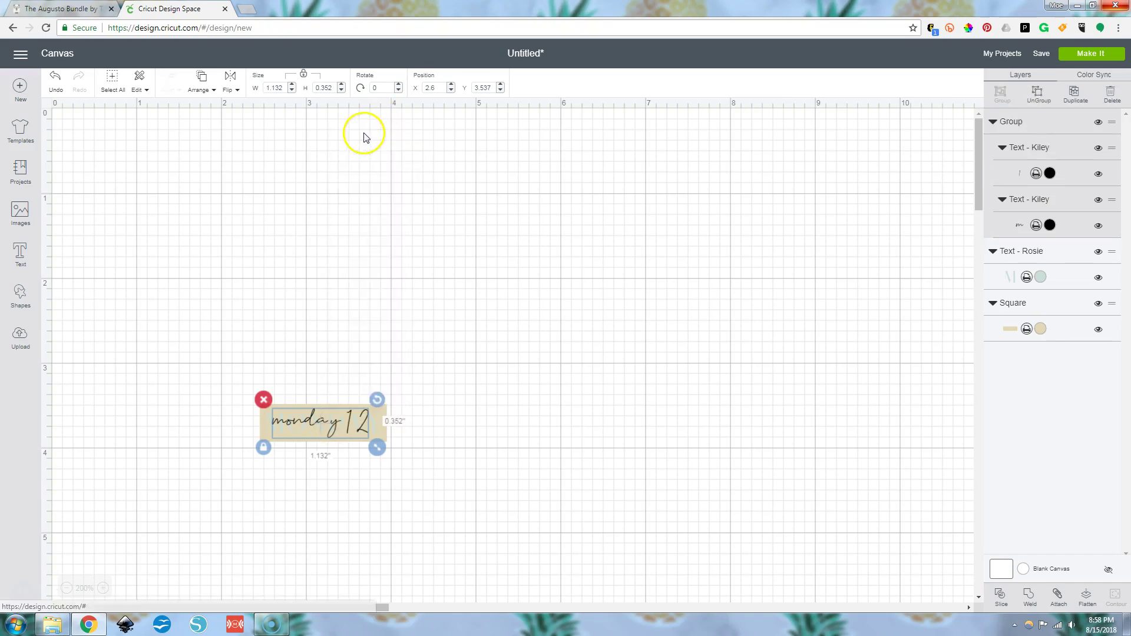
pyautogui.click(346, 354)
pyautogui.click(328, 426)
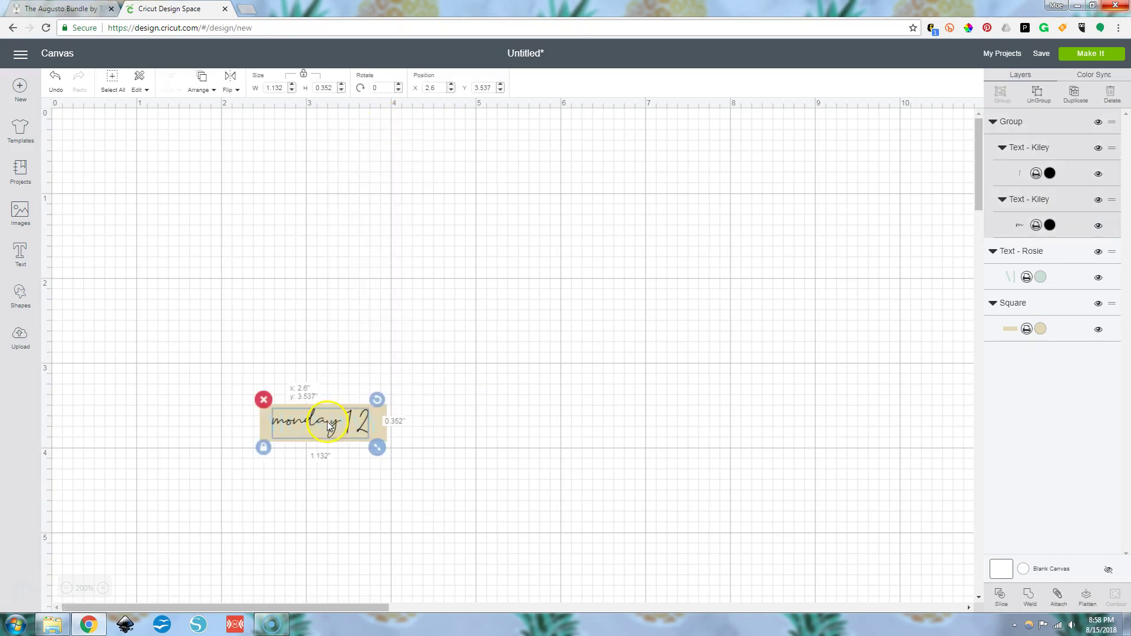
pyautogui.click(406, 443)
# - Switch the label square behind the text back to white
pyautogui.click(385, 436)
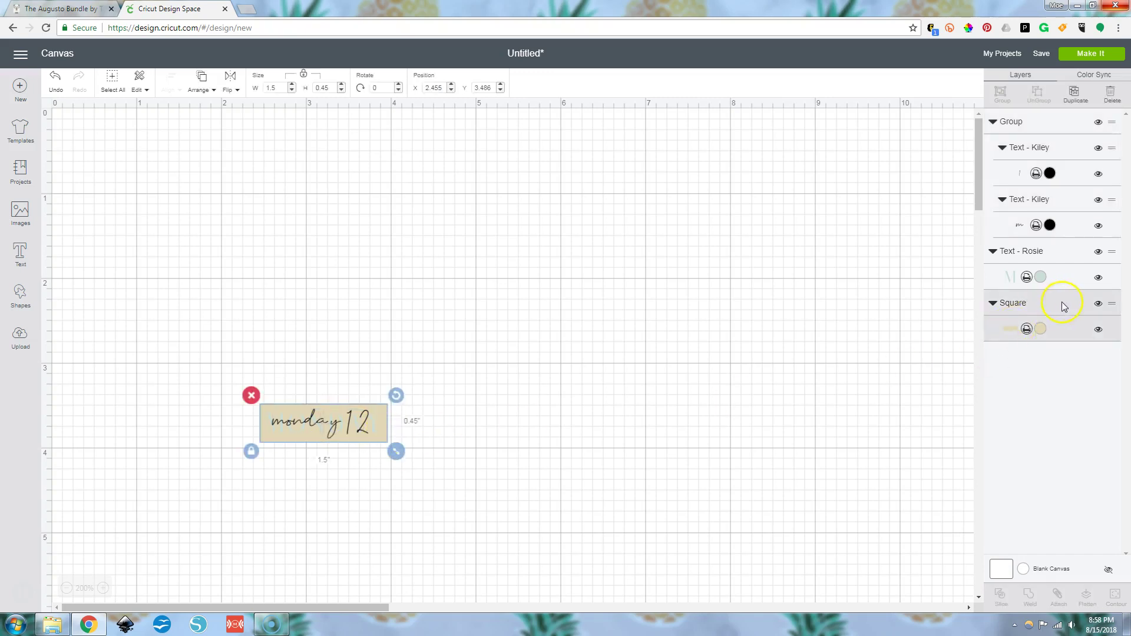
pyautogui.click(1040, 330)
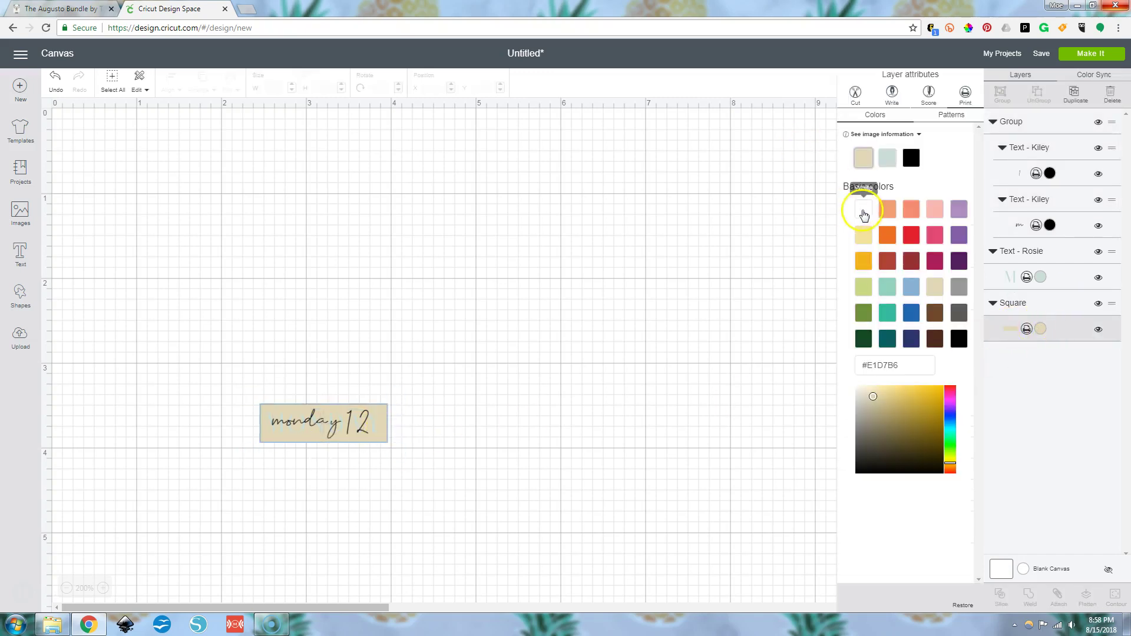
pyautogui.click(863, 209)
pyautogui.click(498, 376)
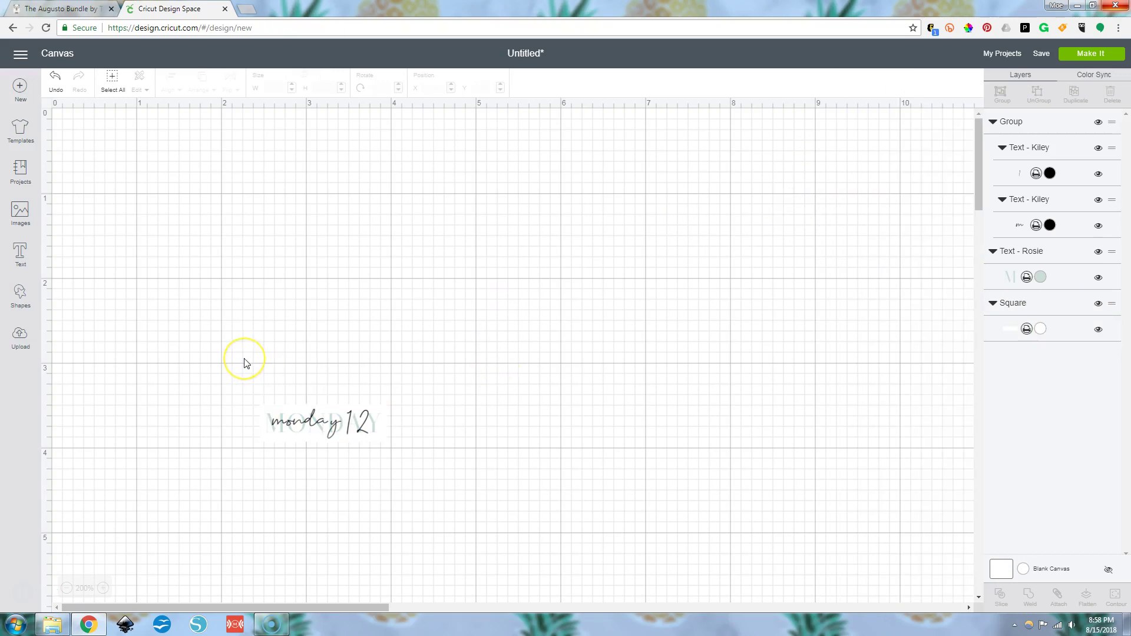
pyautogui.click(334, 436)
# - Ungroup monday and 12 and delete the separate 12 text
pyautogui.rightClick(336, 430)
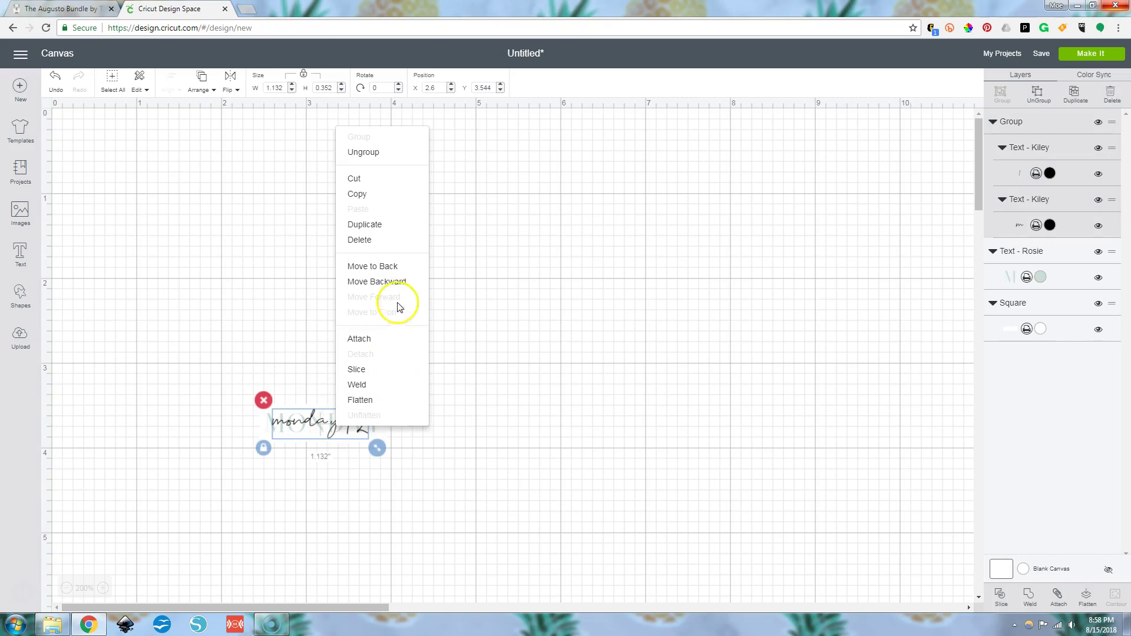
pyautogui.click(366, 152)
pyautogui.click(360, 425)
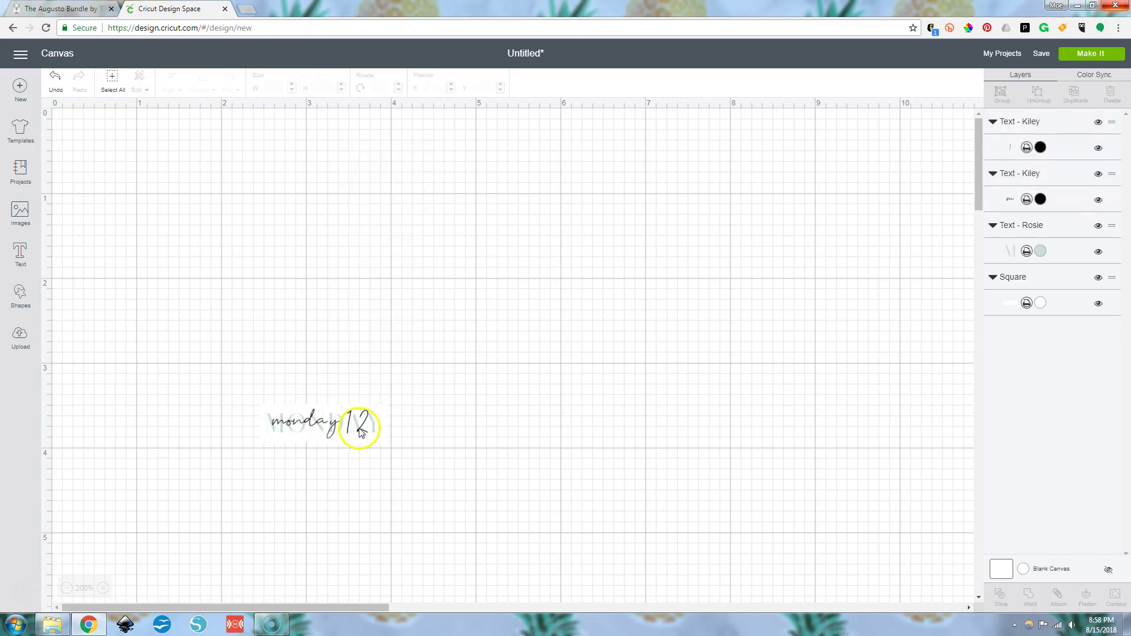
pyautogui.press('Delete')
# - Add 12 inside the script text so one Kiley layer reads 'monday 12'
pyautogui.doubleClick(333, 425)
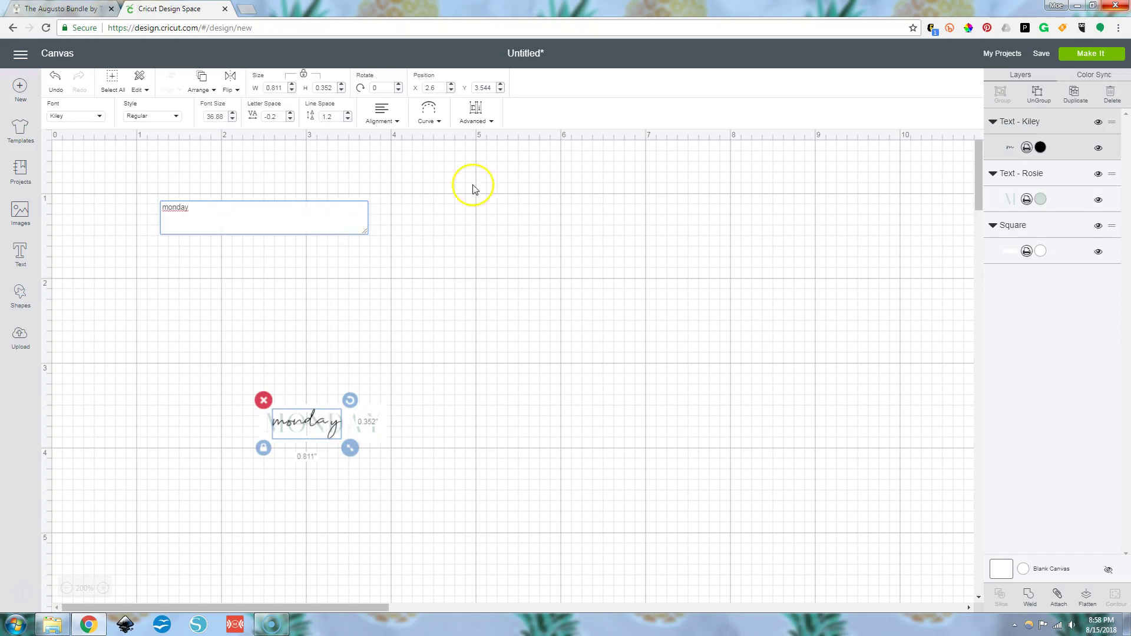
pyautogui.write('12')
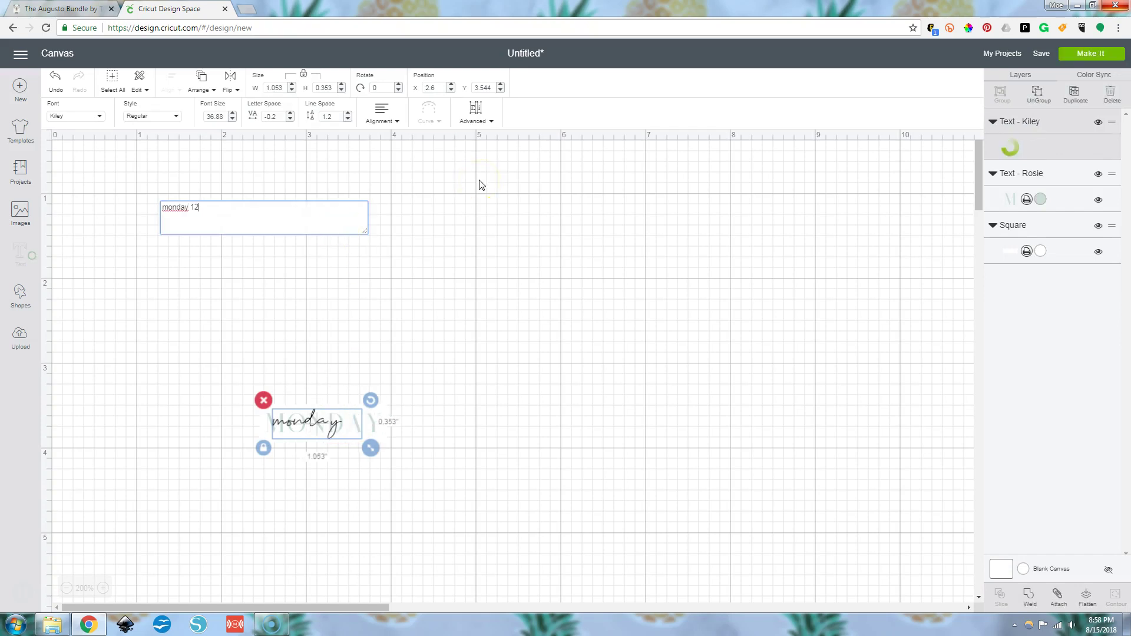
pyautogui.click(538, 295)
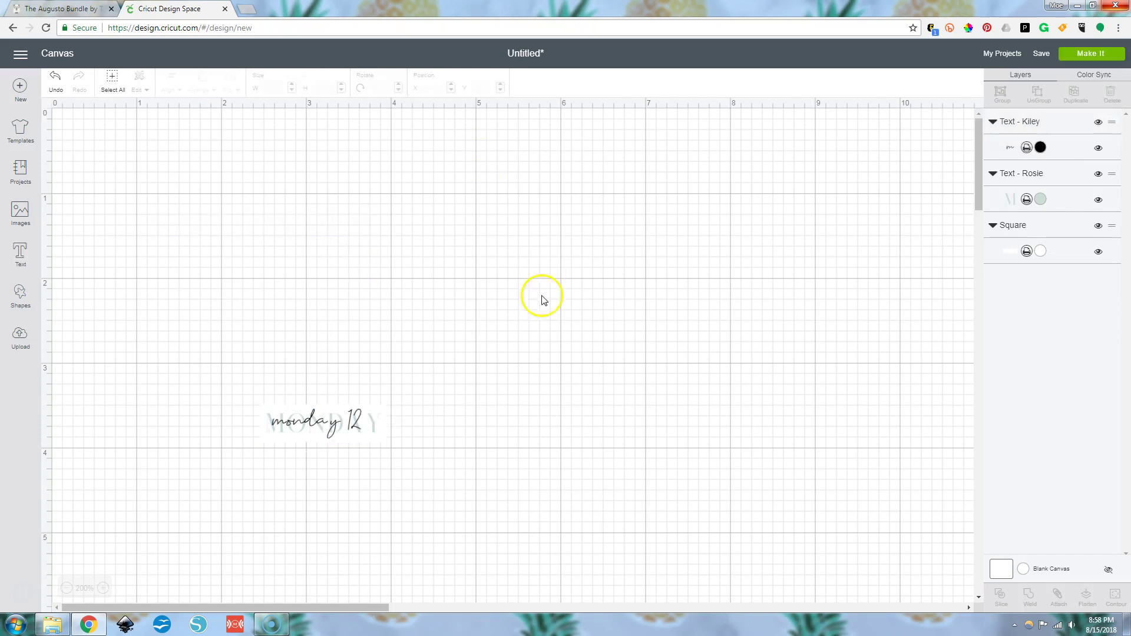
pyautogui.click(357, 430)
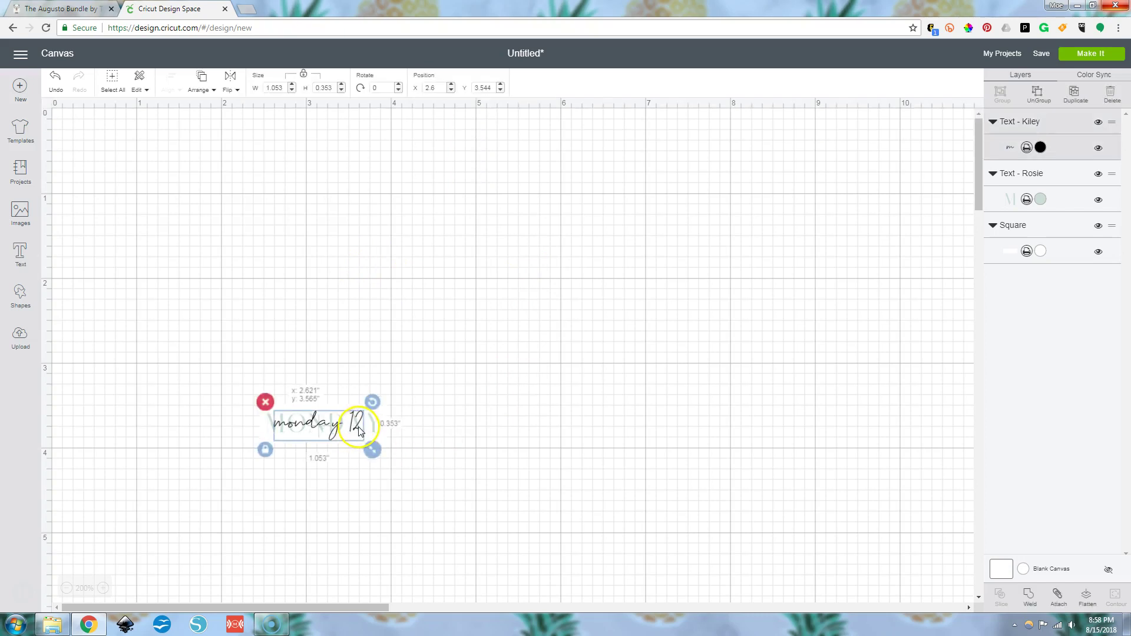
pyautogui.doubleClick(353, 425)
pyautogui.click(352, 492)
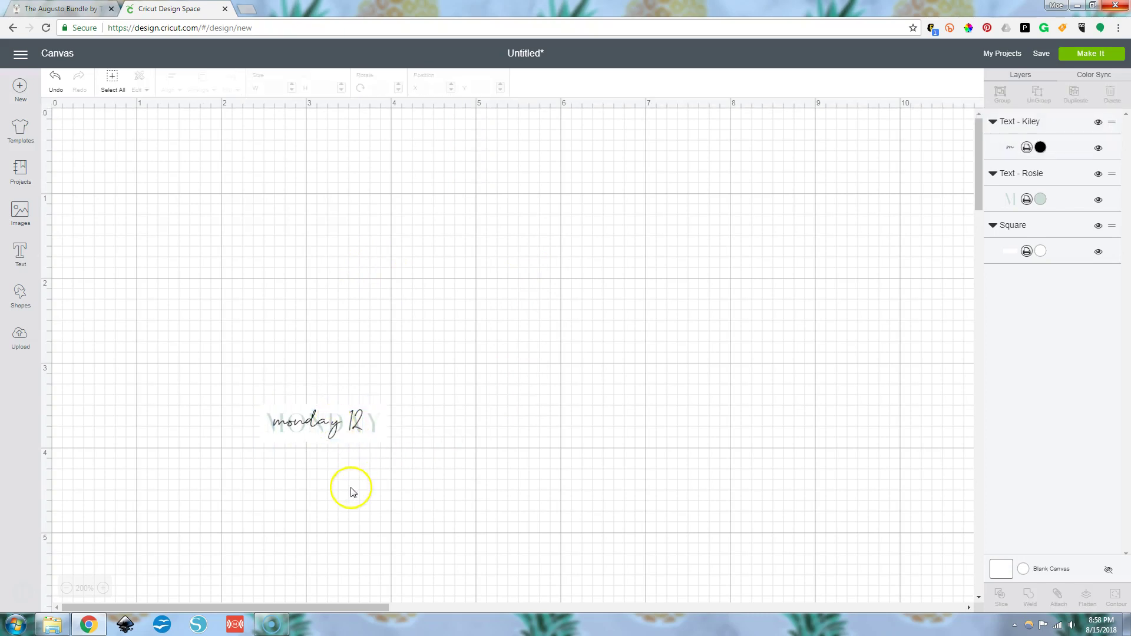
pyautogui.click(335, 429)
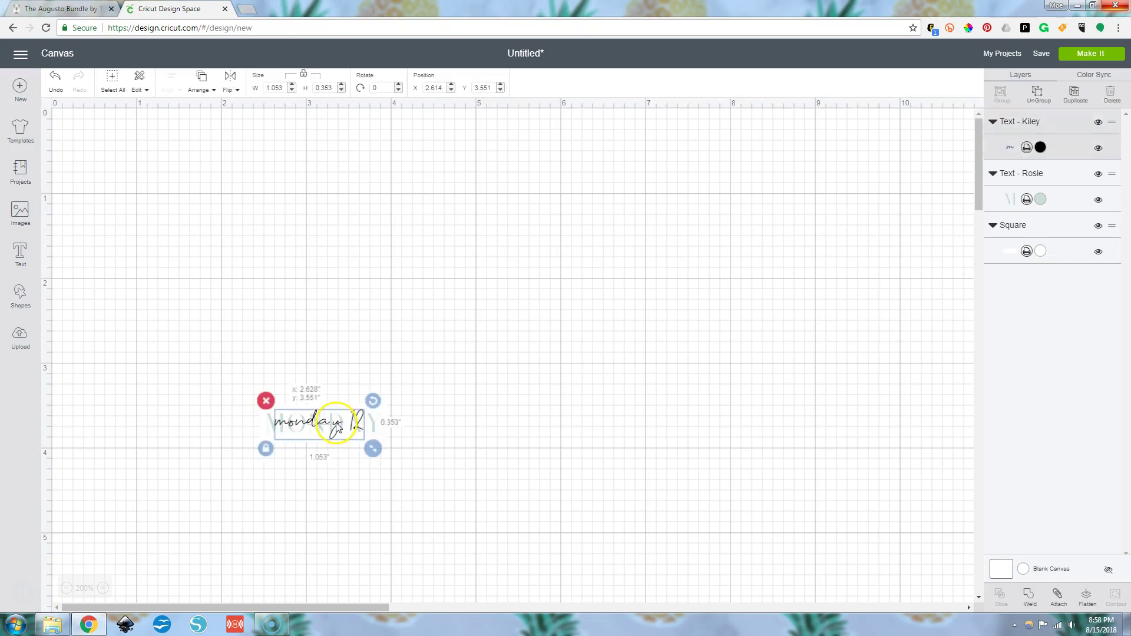
pyautogui.click(312, 487)
# - Duplicate the whole monday 12 sticker and move the copy up and right
pyautogui.moveTo(208, 370); pyautogui.dragTo(439, 488)
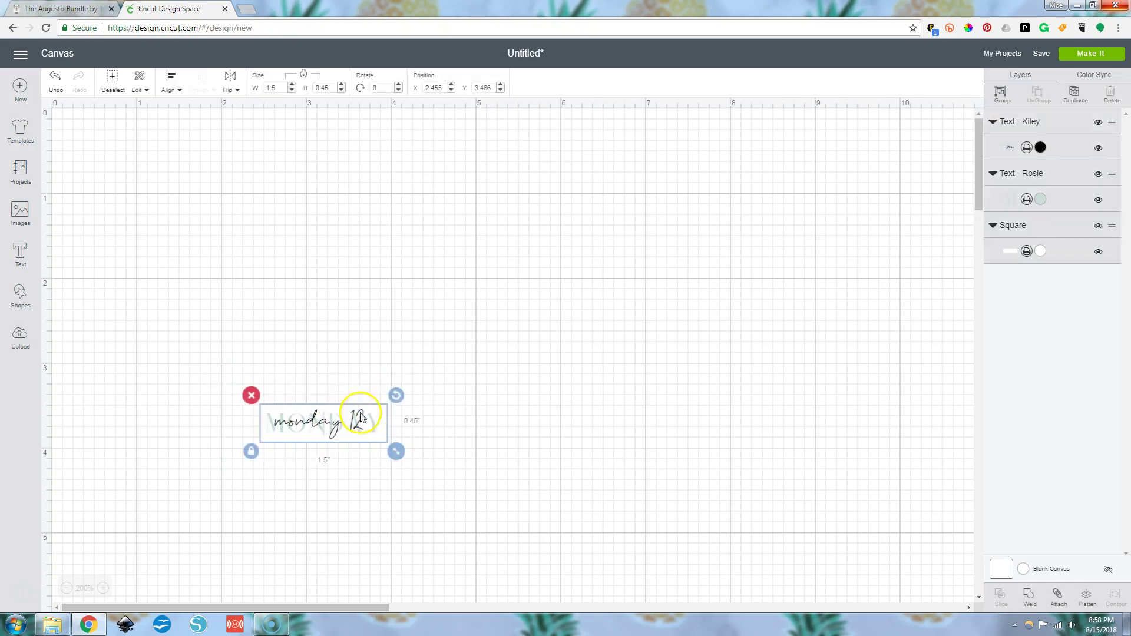
pyautogui.rightClick(351, 414)
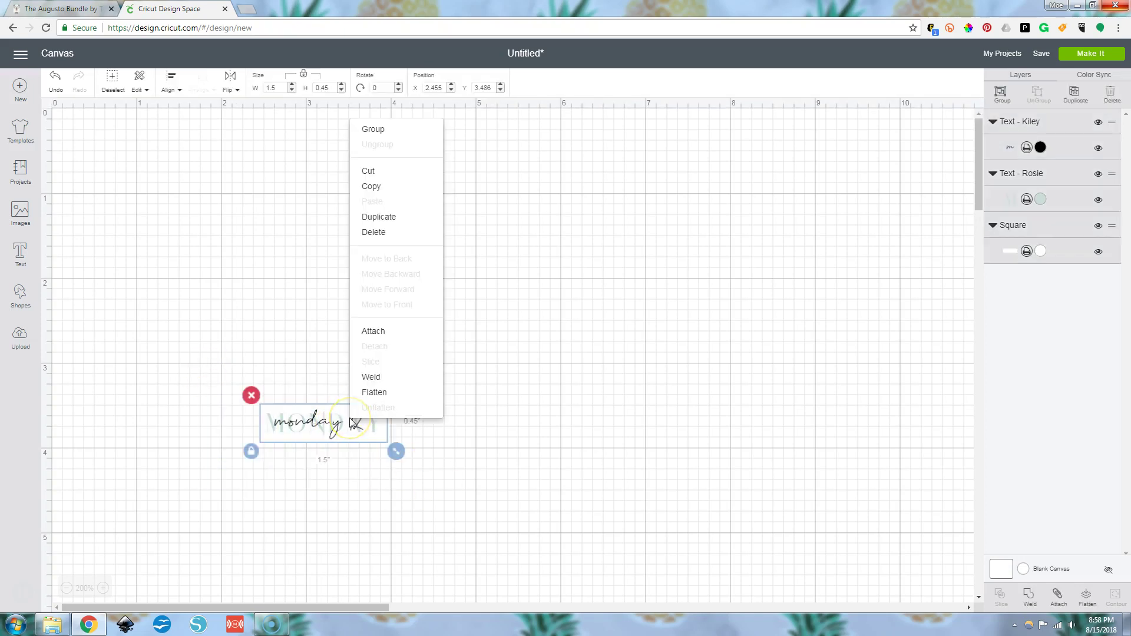
pyautogui.click(378, 217)
pyautogui.moveTo(382, 477); pyautogui.dragTo(574, 250)
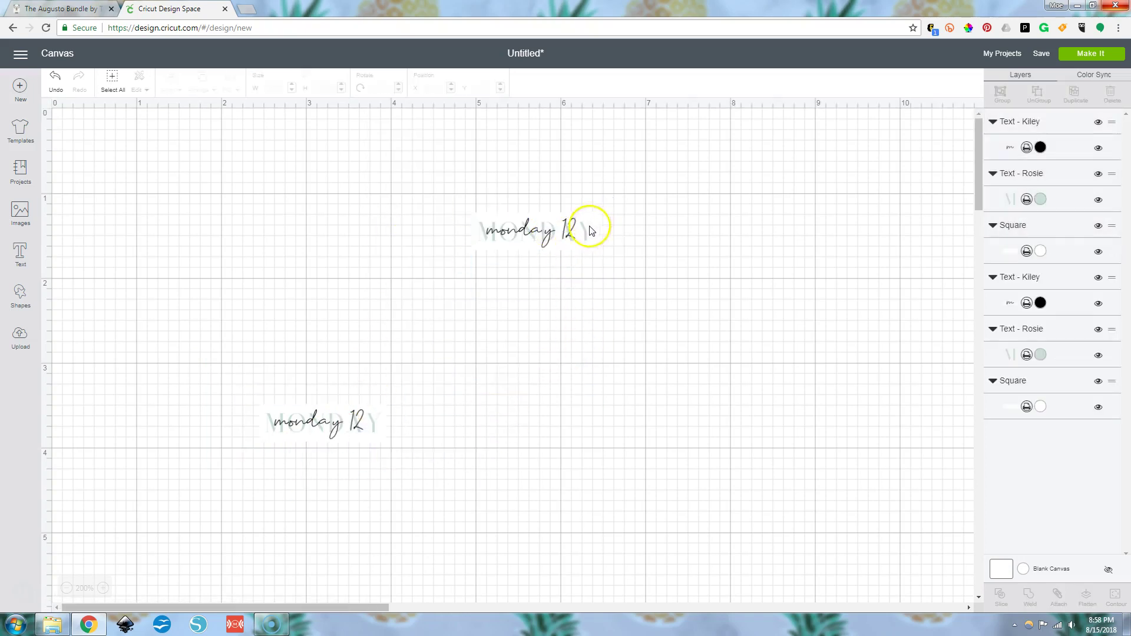
# - Change the copy's background word to 'tuesday'
pyautogui.click(1022, 198)
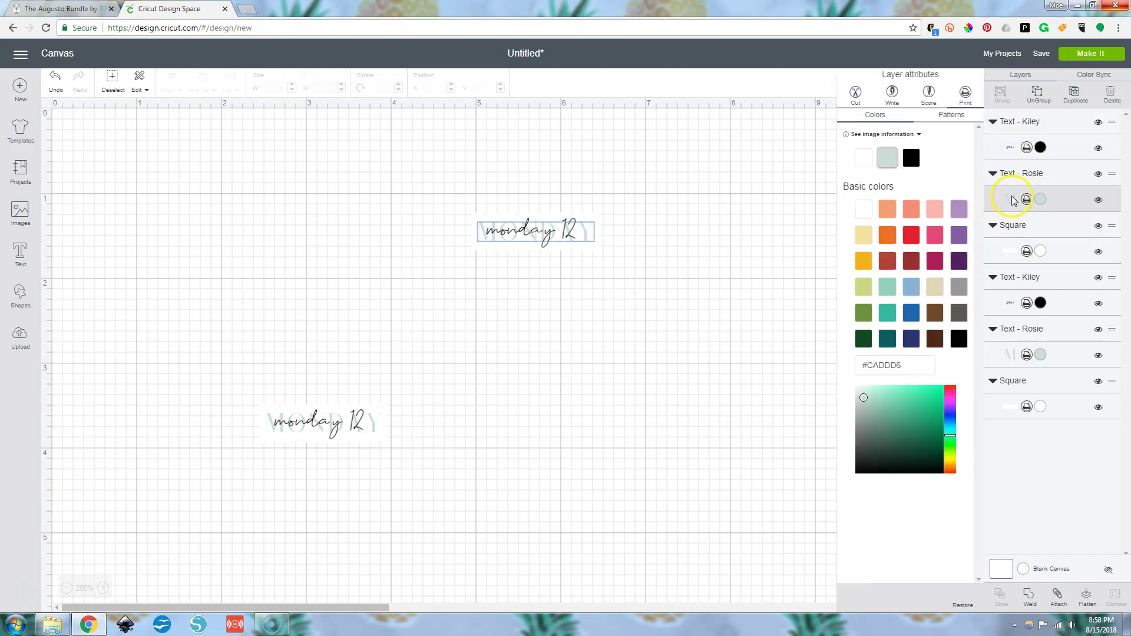
pyautogui.doubleClick(586, 240)
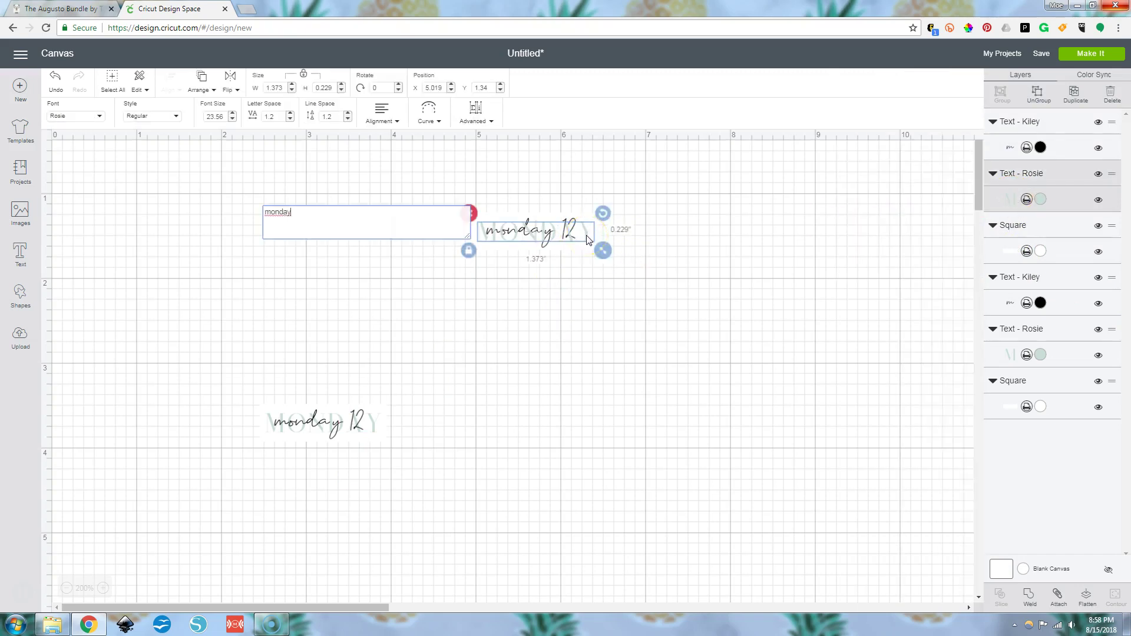
pyautogui.hotkey('ctrl', 'a')
pyautogui.write('tu')
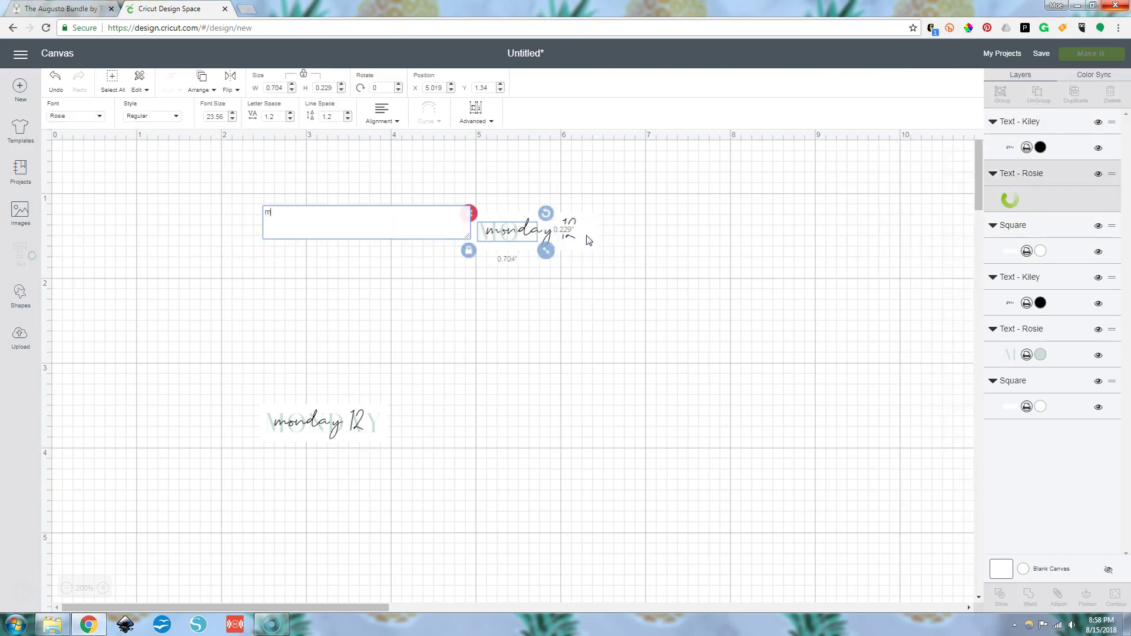
pyautogui.write('esday')
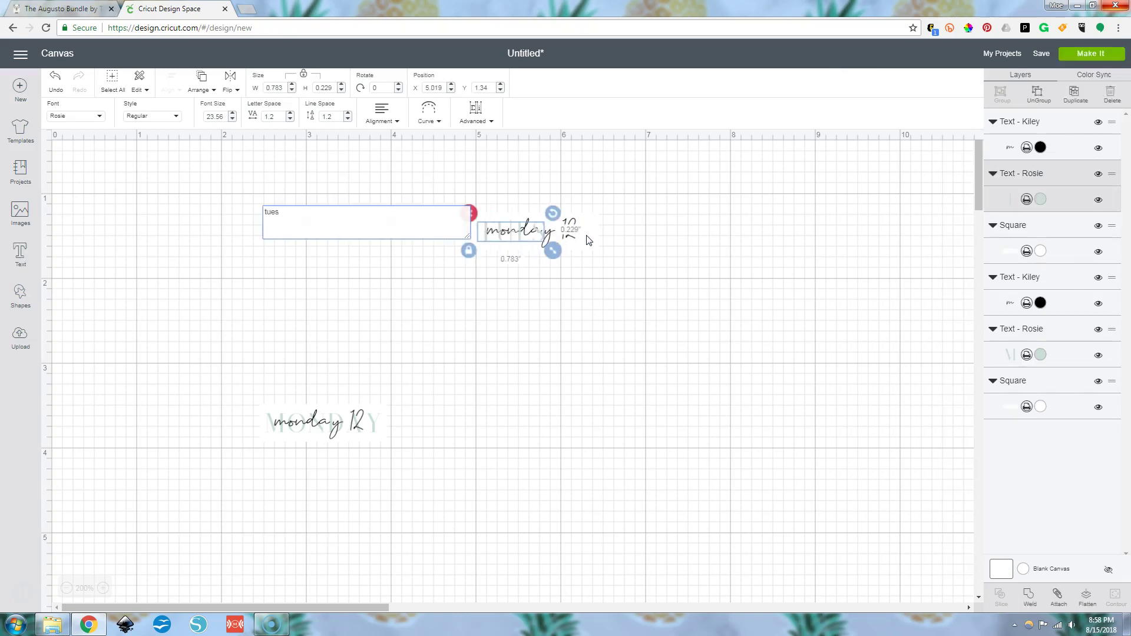
pyautogui.click(719, 278)
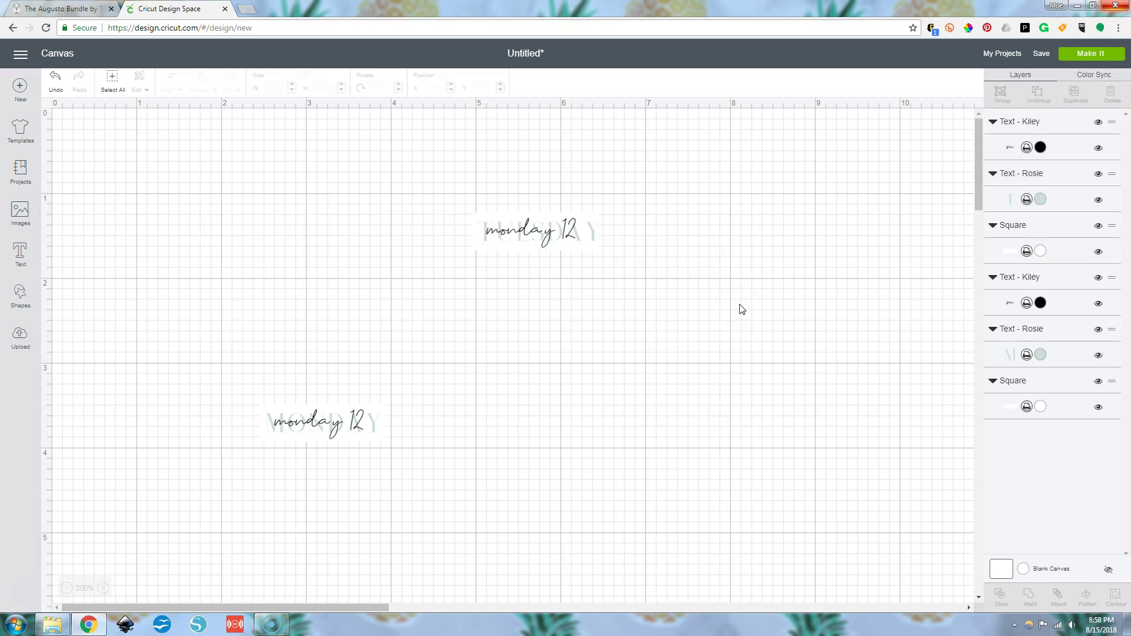
# - Fill the copy's background square with cream
pyautogui.click(478, 245)
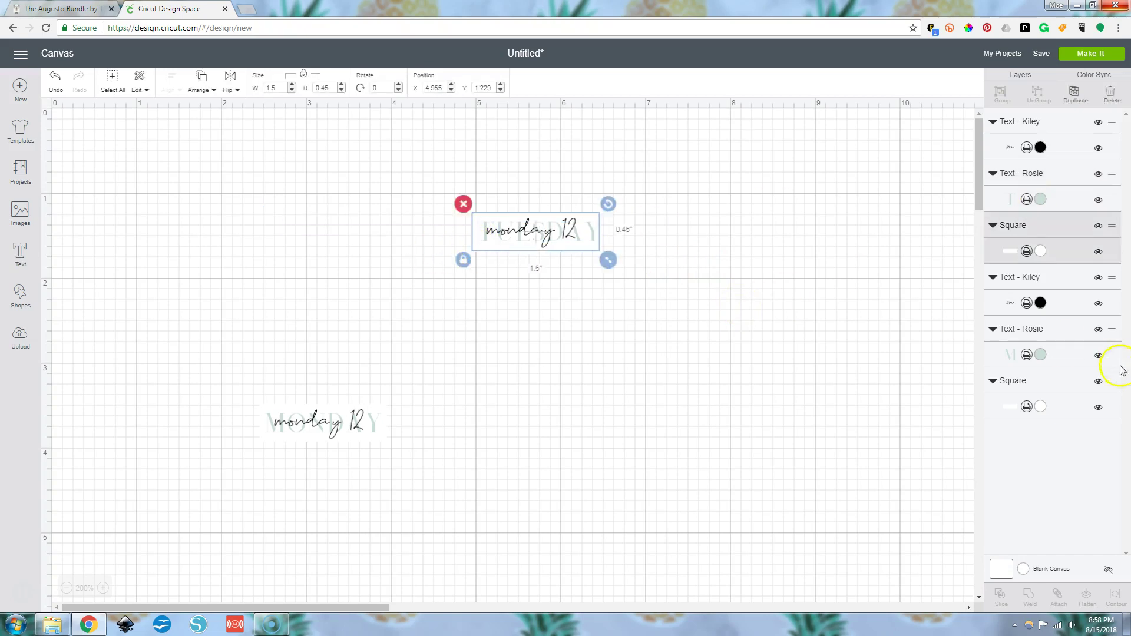
pyautogui.click(1042, 251)
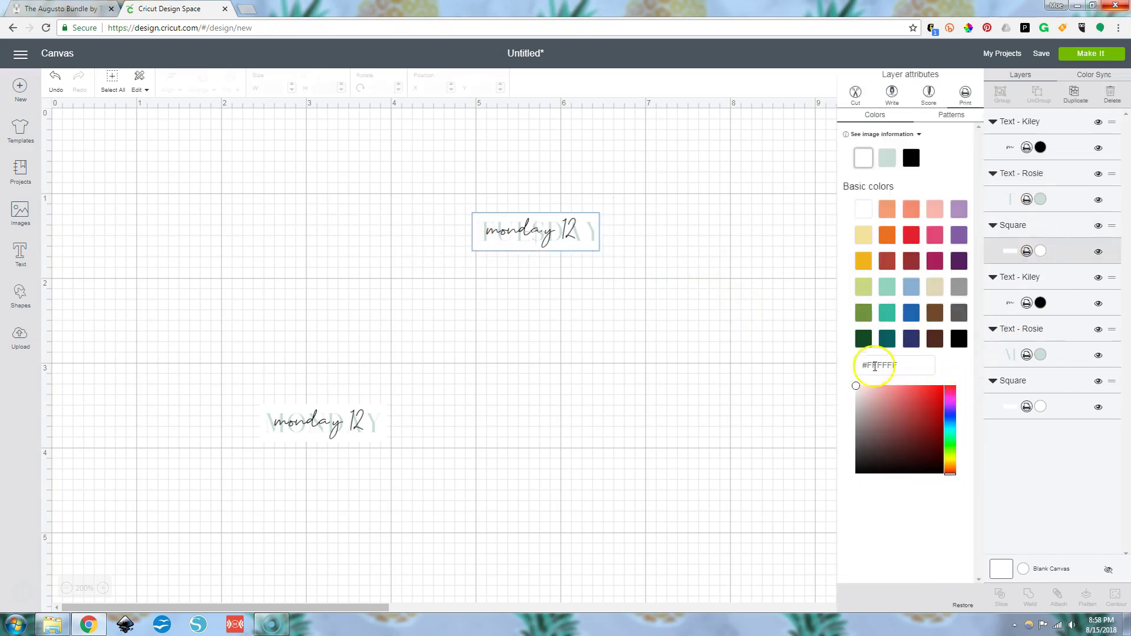
pyautogui.click(939, 285)
pyautogui.click(512, 281)
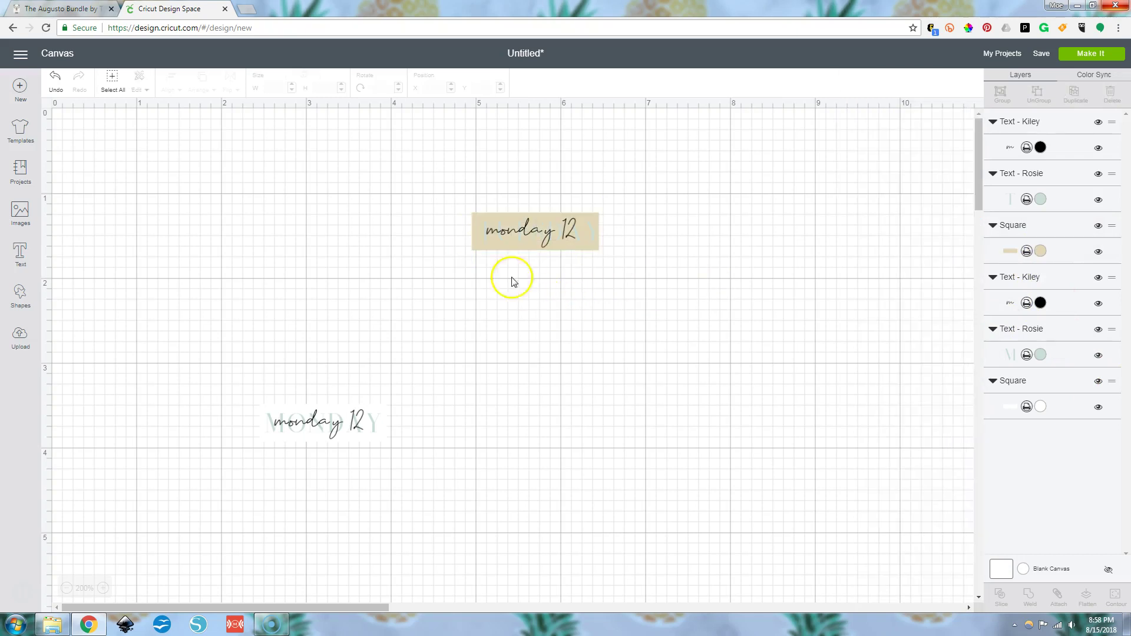
pyautogui.click(483, 223)
pyautogui.click(483, 218)
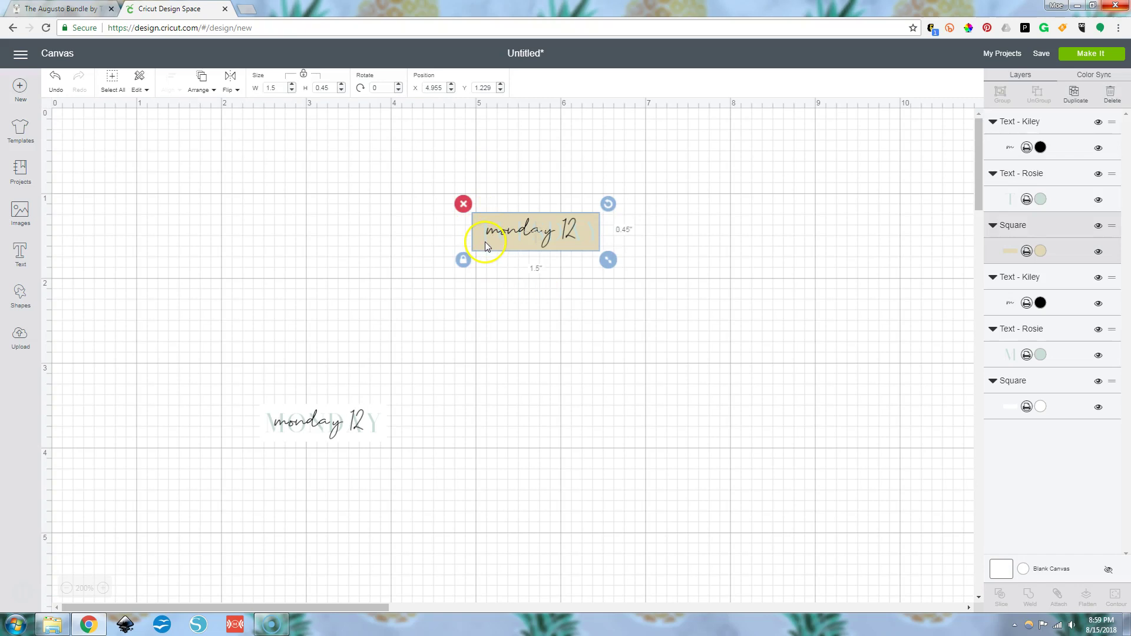
# - Centre the Rosie background word horizontally on the cream square
pyautogui.click(486, 238)
pyautogui.click(536, 286)
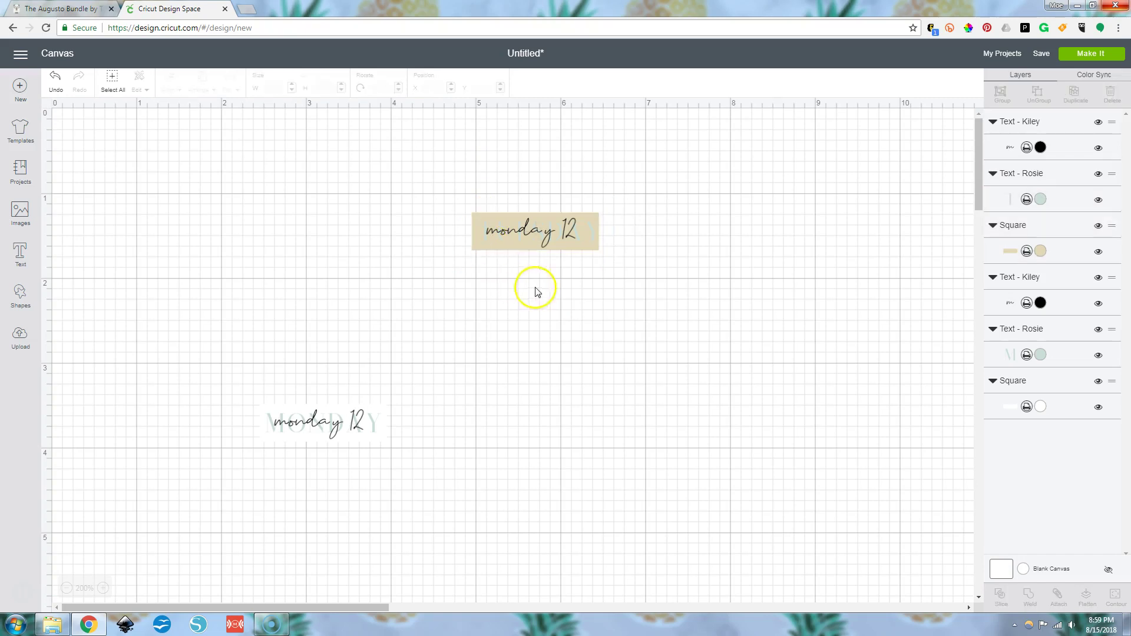
pyautogui.click(1041, 199)
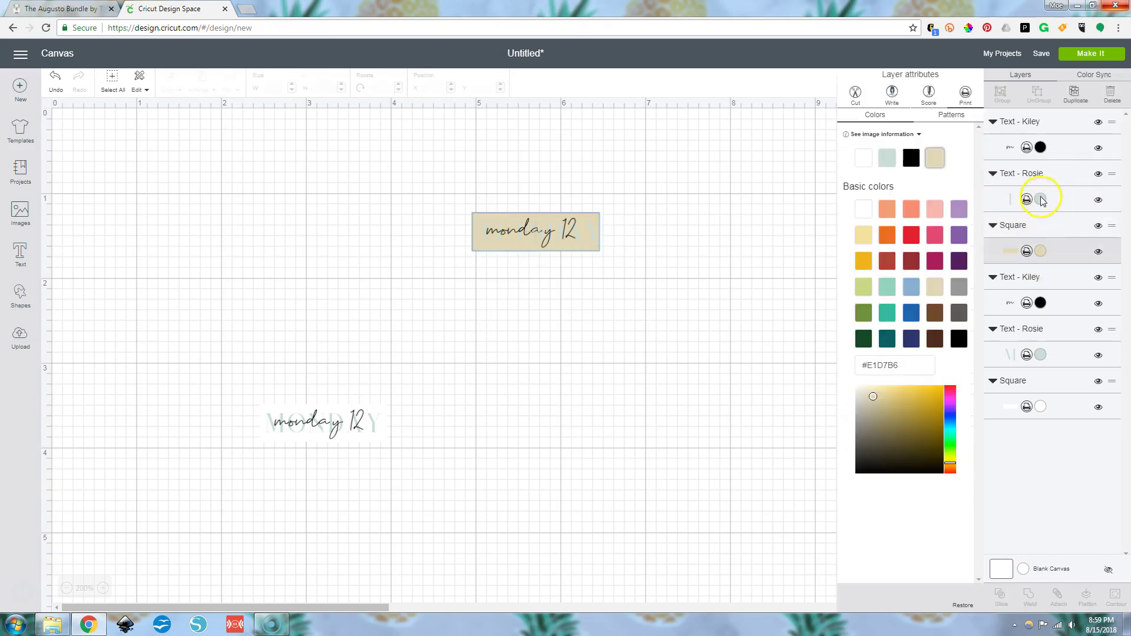
pyautogui.click(1040, 251)
pyautogui.click(1017, 230)
pyautogui.keyDown('shift'); pyautogui.click(1021, 175); pyautogui.keyUp('shift')
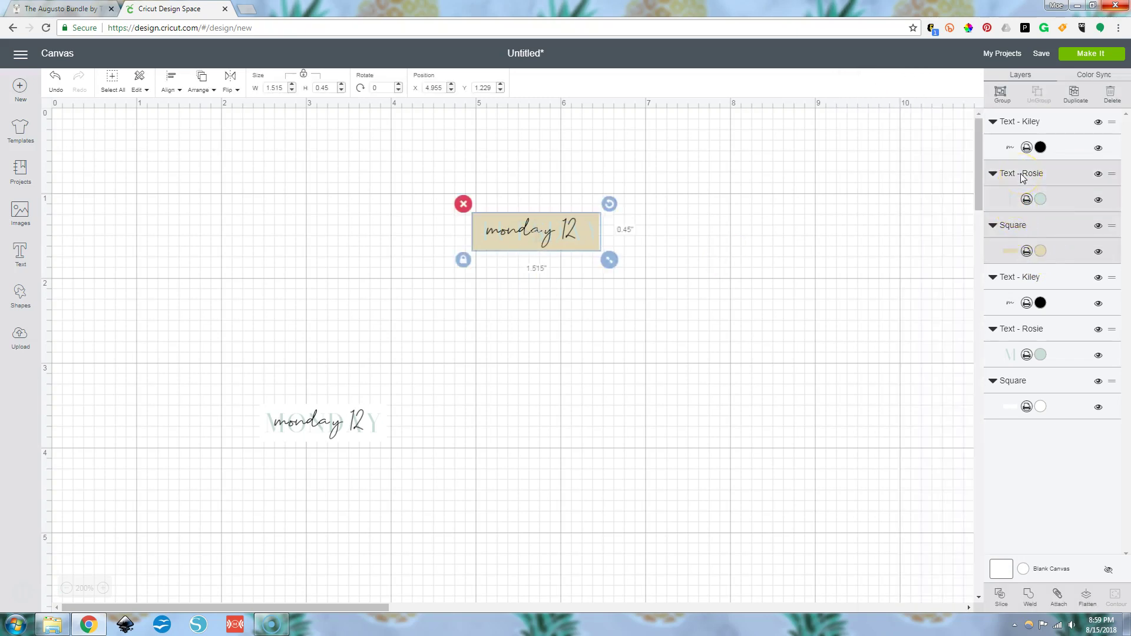
pyautogui.click(166, 88)
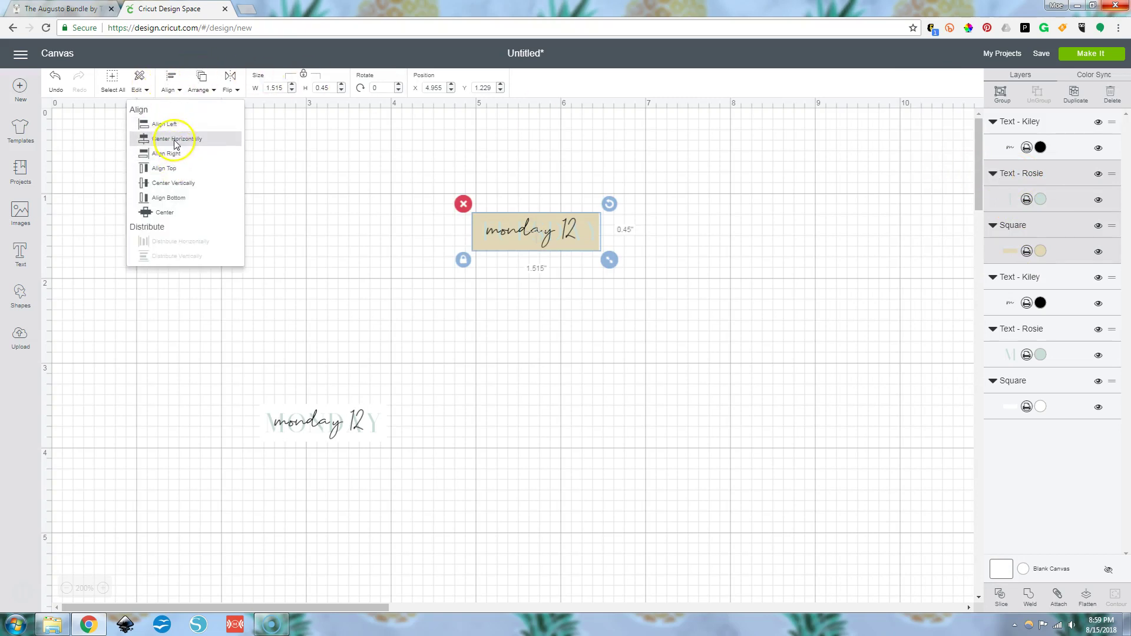
pyautogui.click(174, 140)
pyautogui.click(551, 400)
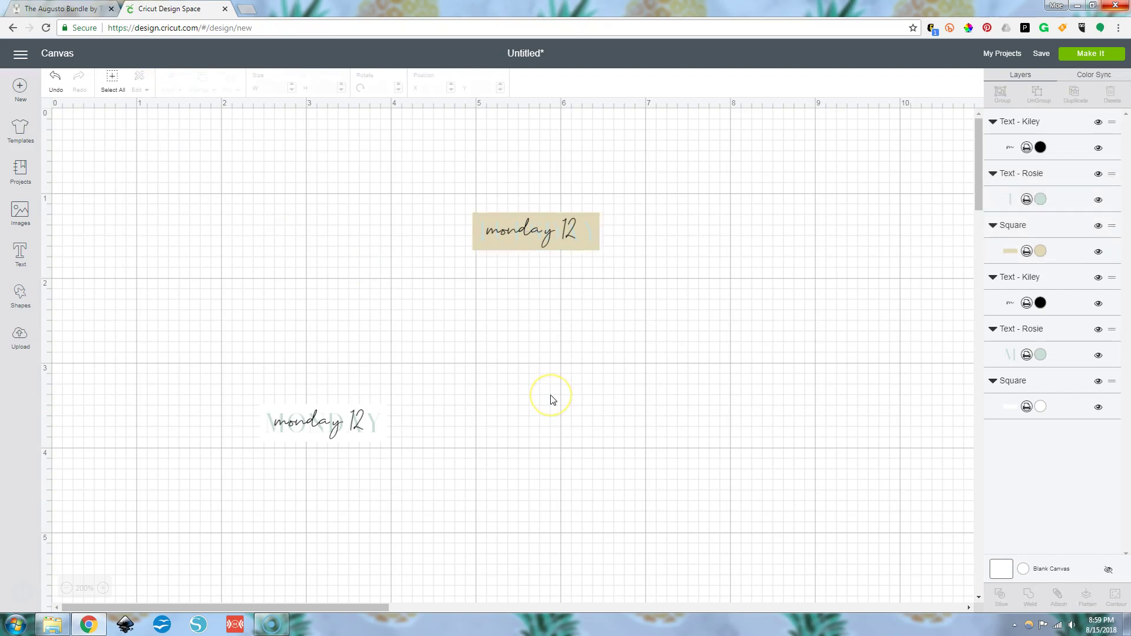
# - Shrink the word to 1.417 by 0.224 inches and re-centre it on the 1.5 by 0.45 inch square
pyautogui.click(589, 232)
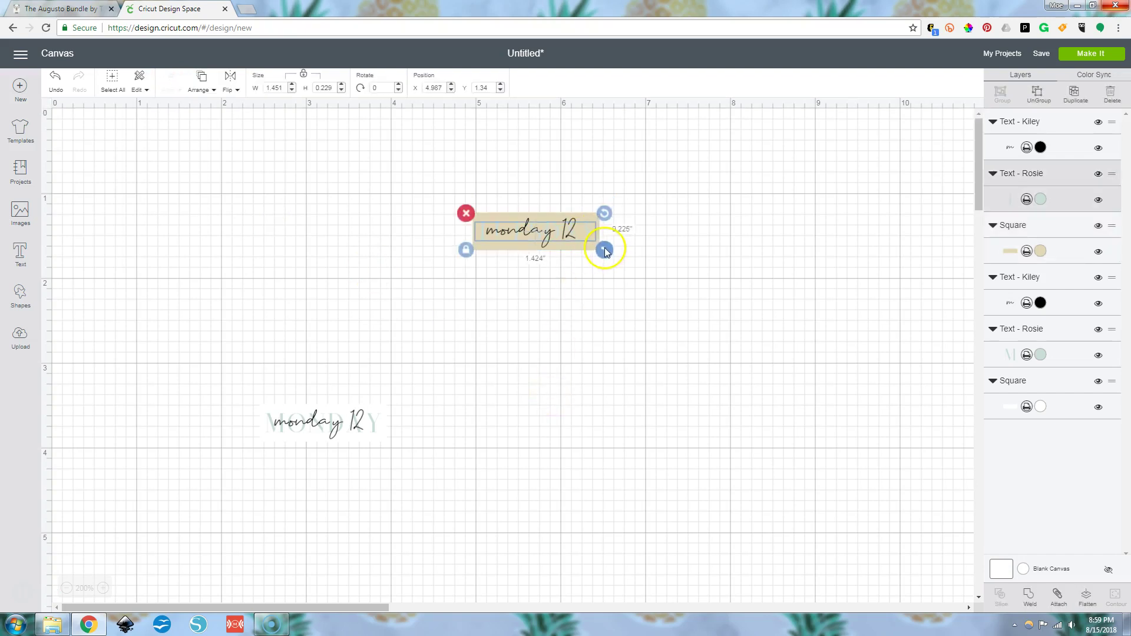
pyautogui.moveTo(605, 252); pyautogui.dragTo(603, 251)
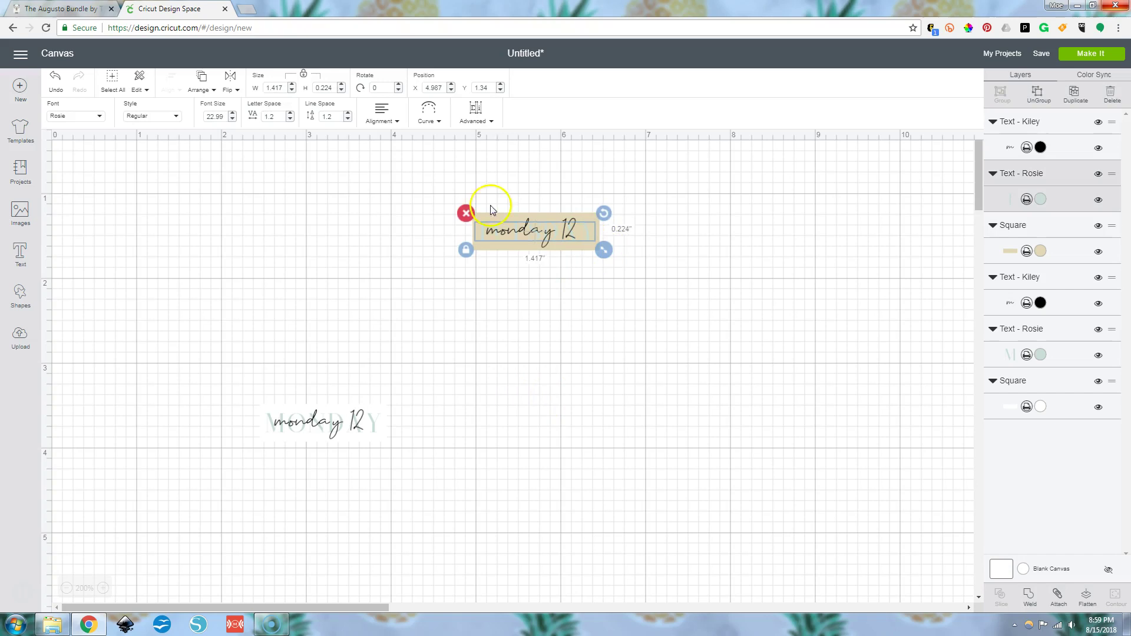
pyautogui.keyDown('shift'); pyautogui.click(1041, 233); pyautogui.keyUp('shift')
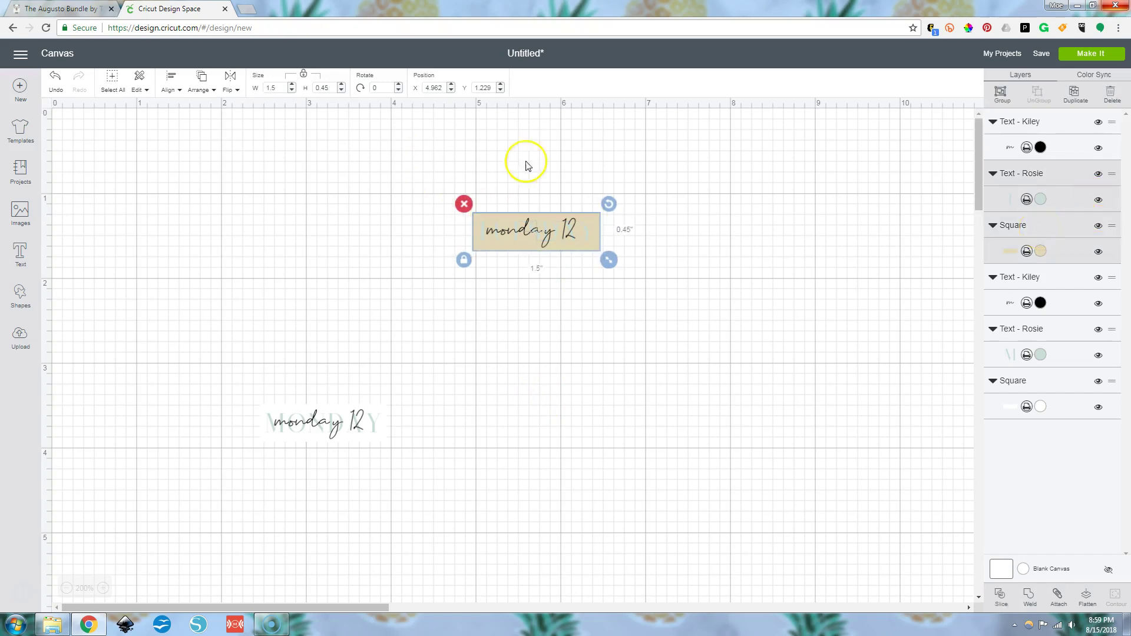
pyautogui.click(170, 89)
pyautogui.click(177, 139)
pyautogui.click(250, 217)
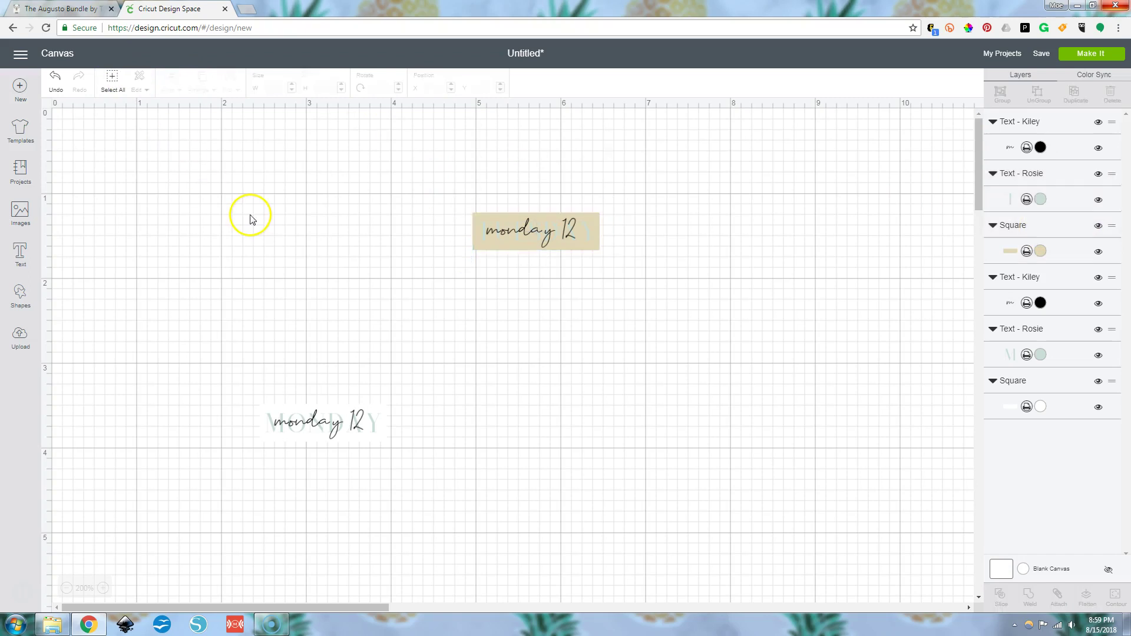
# - Change the copy's script text to read 'tuesday 12'
pyautogui.doubleClick(511, 229)
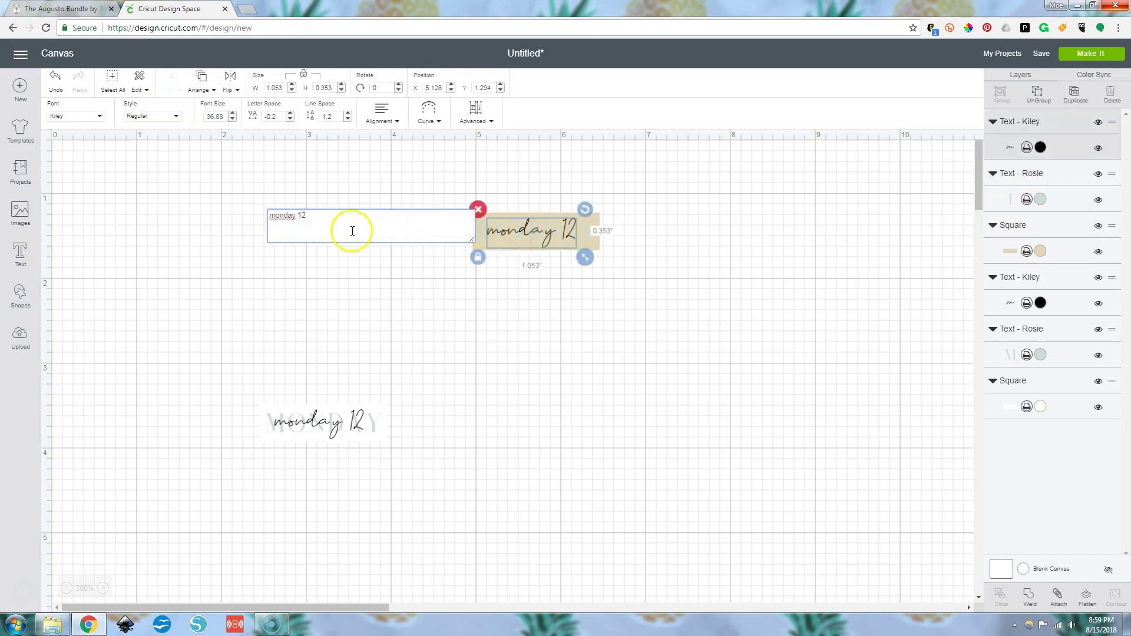
pyautogui.write('tue')
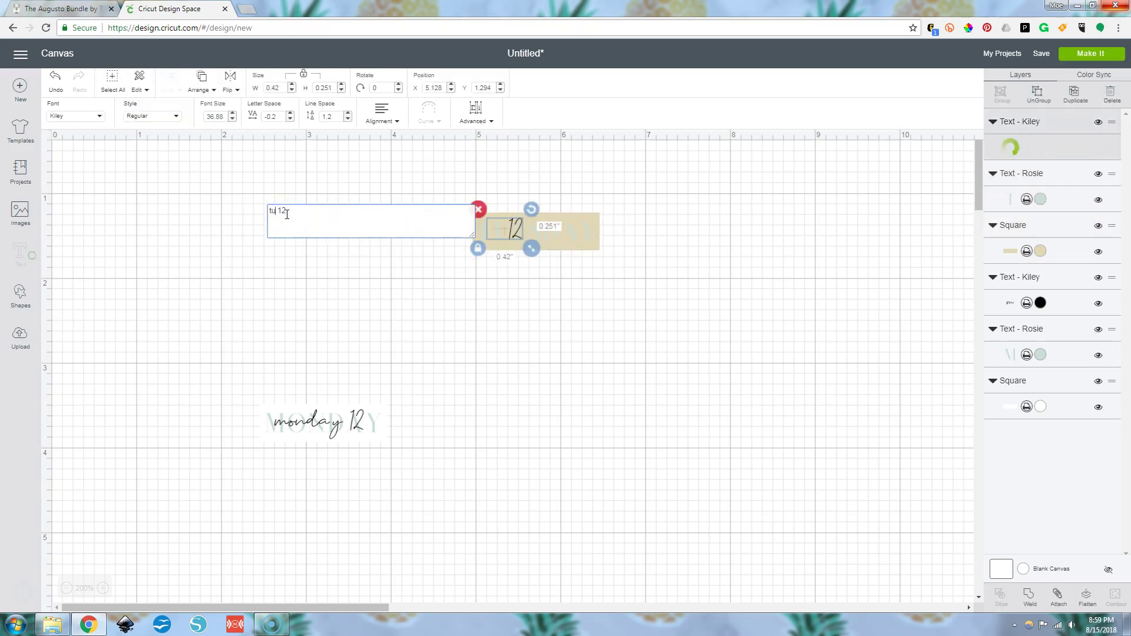
pyautogui.write('sday')
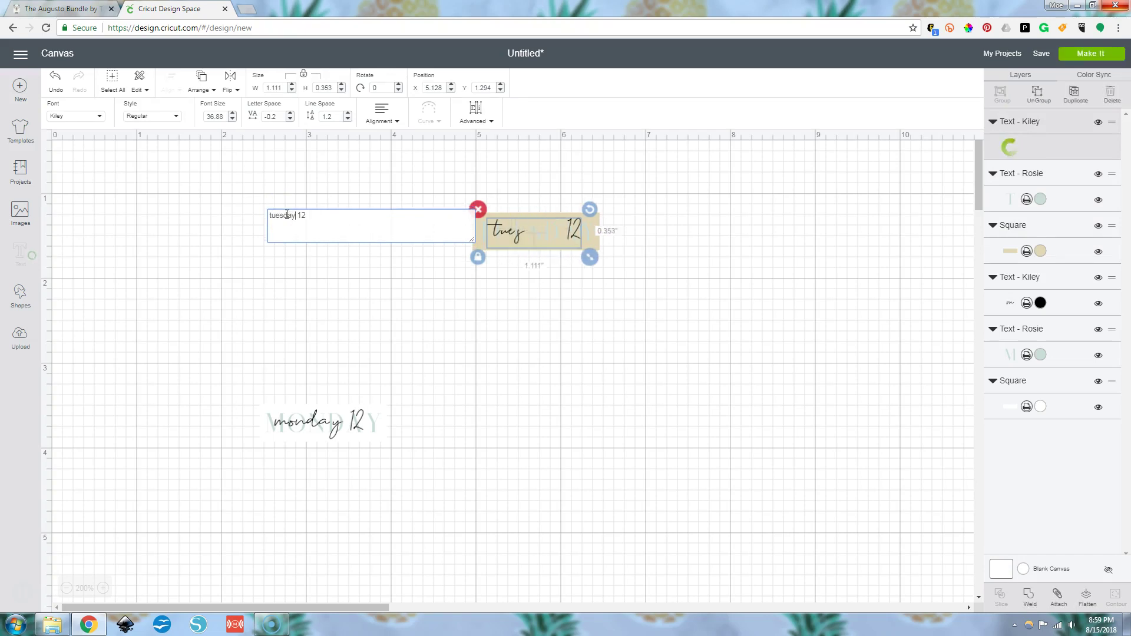
pyautogui.click(389, 187)
# - Make the tuesday sticker's square white
pyautogui.click(584, 253)
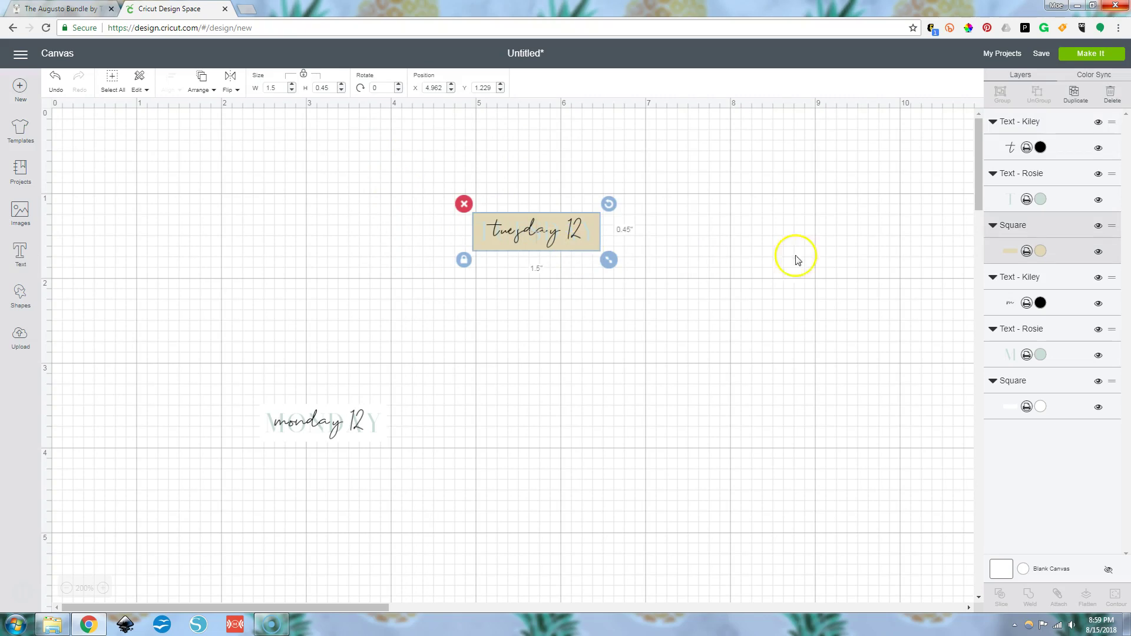
pyautogui.click(1040, 252)
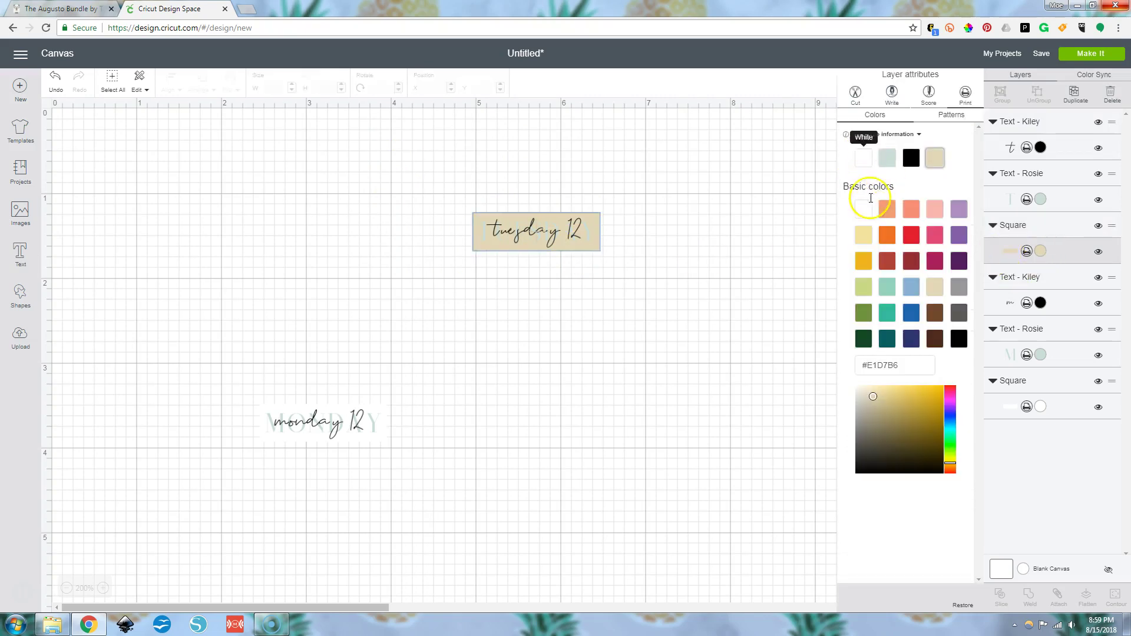
pyautogui.click(679, 298)
# - Change the date from 12 to 3 so the script reads 'tuesday 13'
pyautogui.moveTo(415, 185); pyautogui.dragTo(656, 300)
pyautogui.click(569, 234)
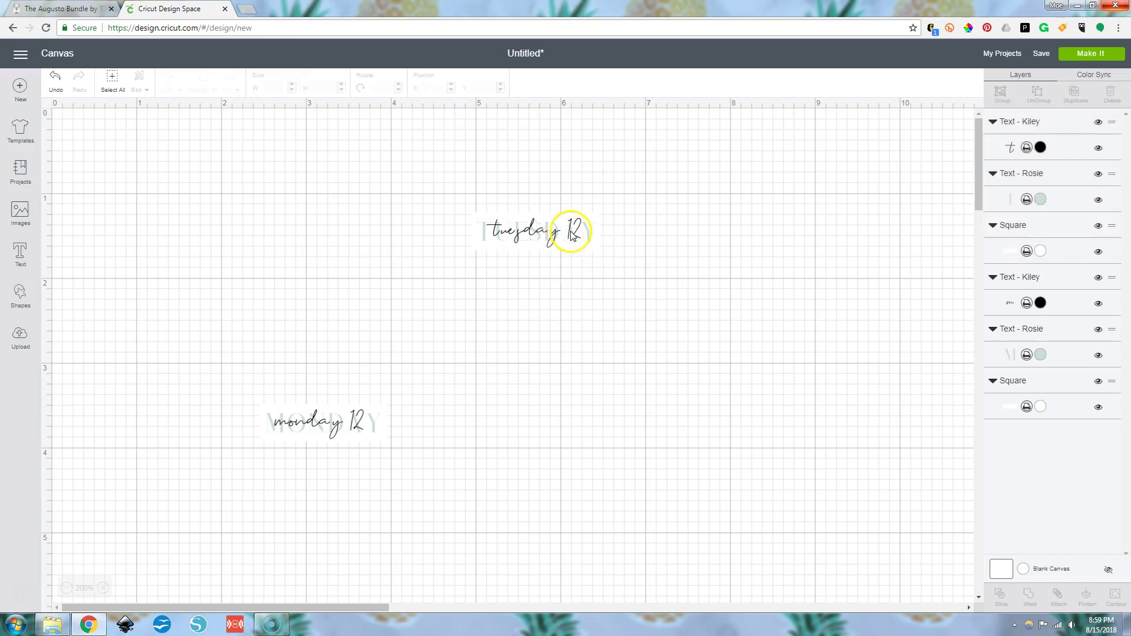
pyautogui.doubleClick(571, 236)
pyautogui.press('BackSpace')
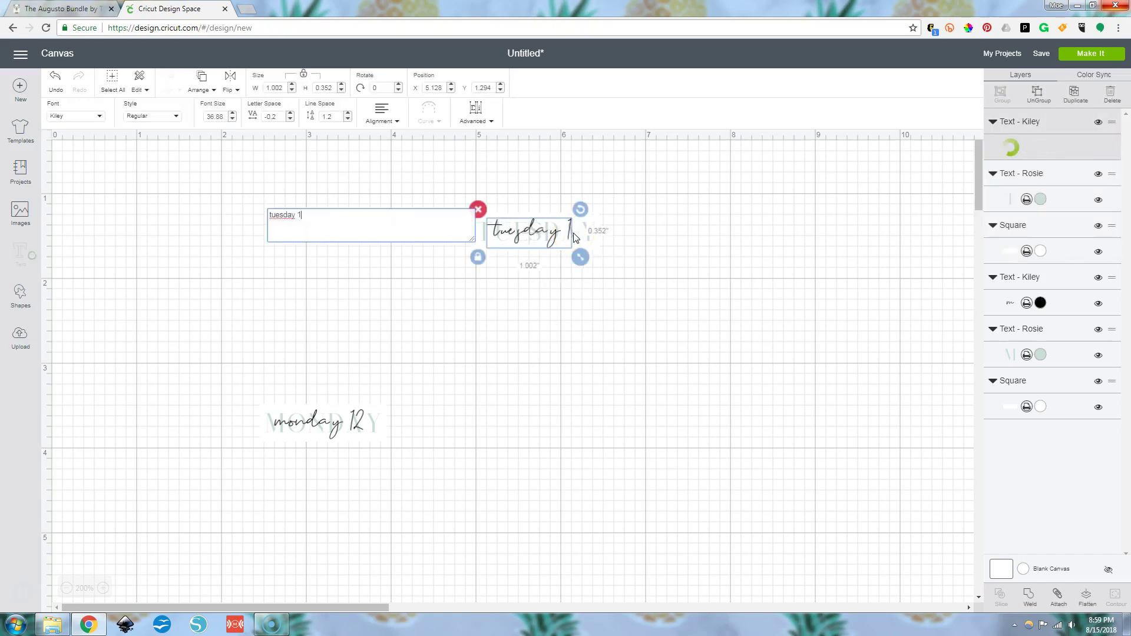
pyautogui.write('3')
pyautogui.click(598, 321)
# - Centre the tuesday 13 layers horizontally and place the sticker beside monday 12
pyautogui.moveTo(447, 198); pyautogui.dragTo(624, 285)
pyautogui.click(171, 77)
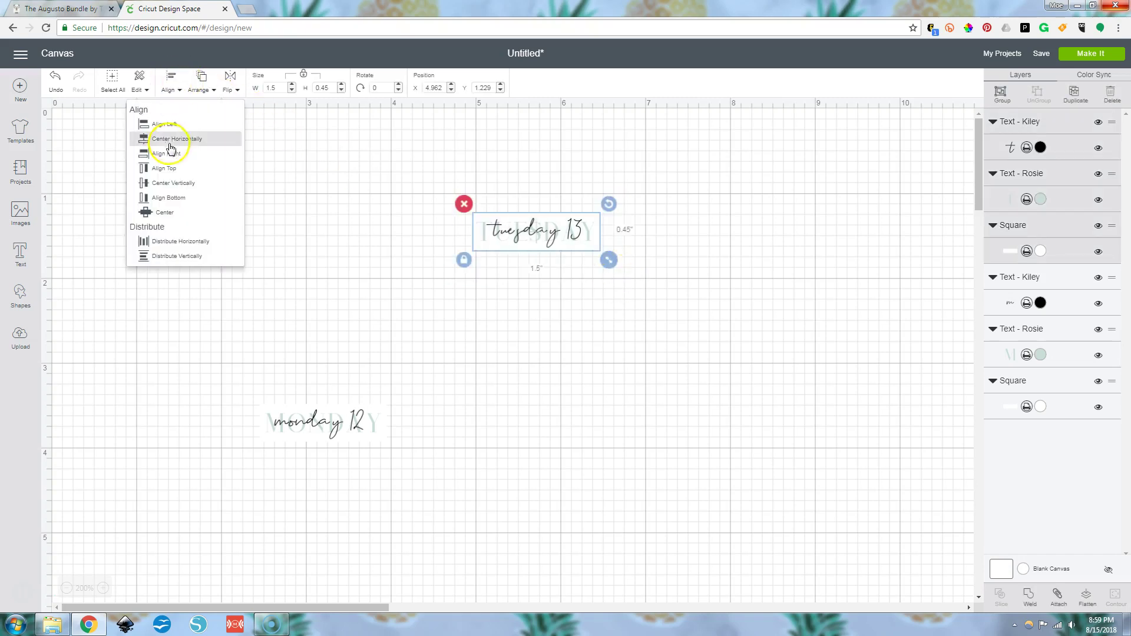
pyautogui.click(171, 142)
pyautogui.click(330, 268)
pyautogui.moveTo(412, 187); pyautogui.dragTo(684, 328)
pyautogui.moveTo(548, 241); pyautogui.dragTo(473, 425)
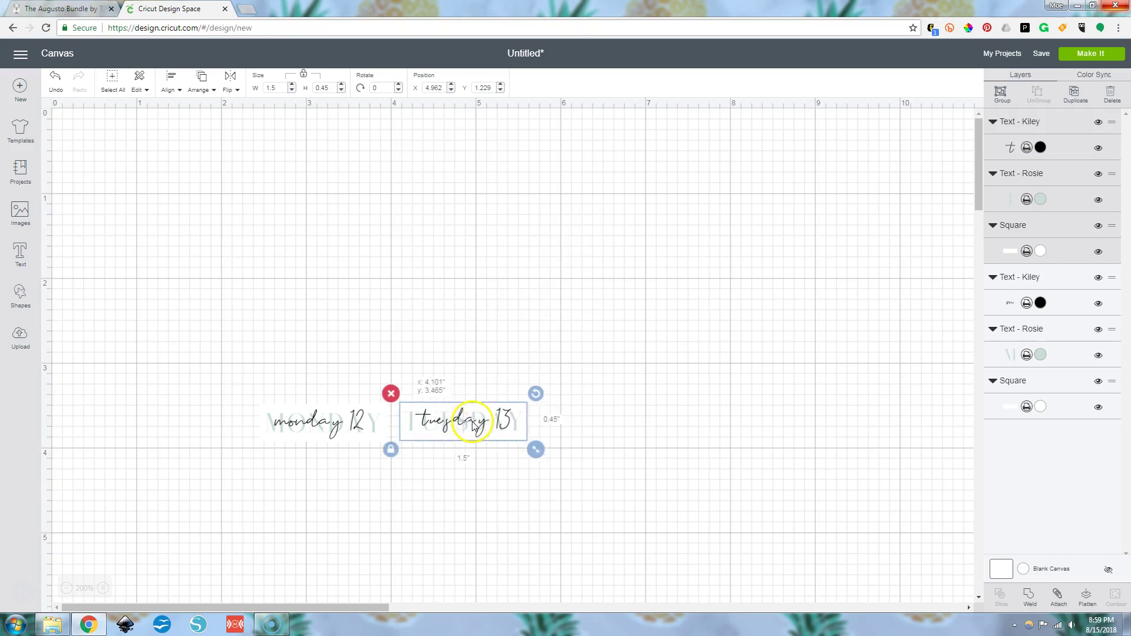
pyautogui.click(675, 435)
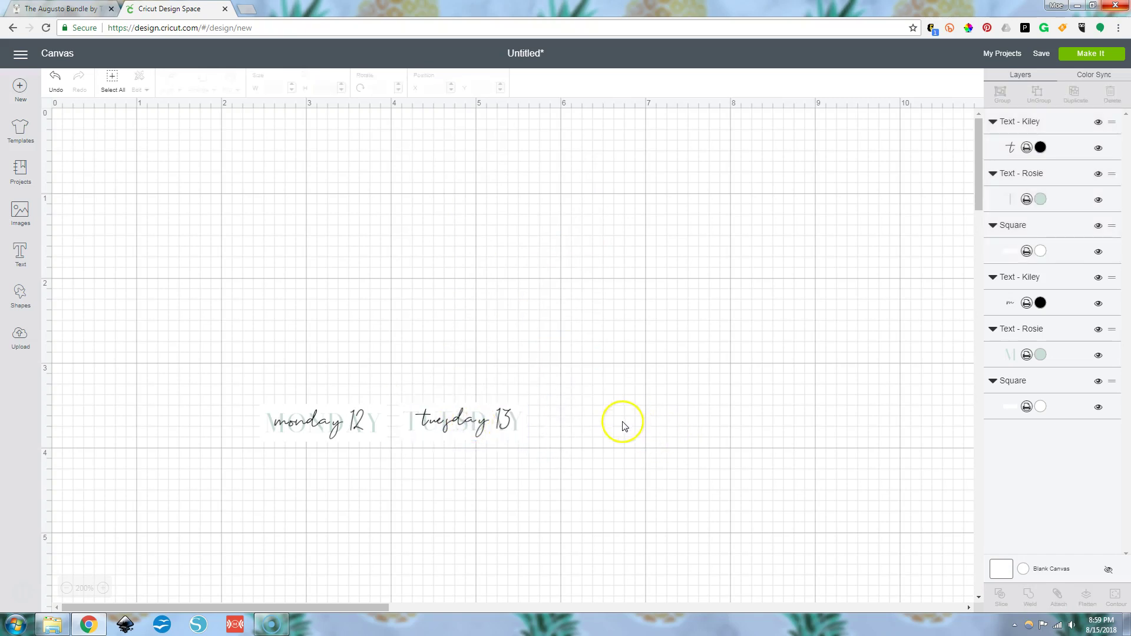
# - Move the monday 12 and tuesday 13 headers together to the canvas top-left
pyautogui.moveTo(224, 371); pyautogui.dragTo(623, 517)
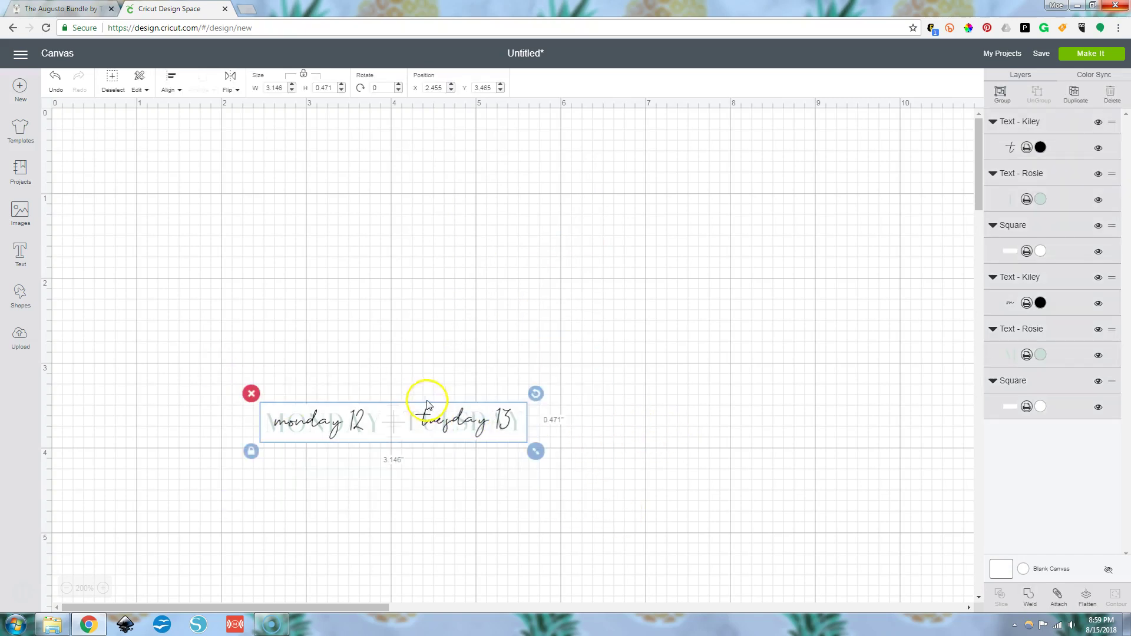
pyautogui.moveTo(421, 399); pyautogui.dragTo(267, 180)
pyautogui.click(264, 250)
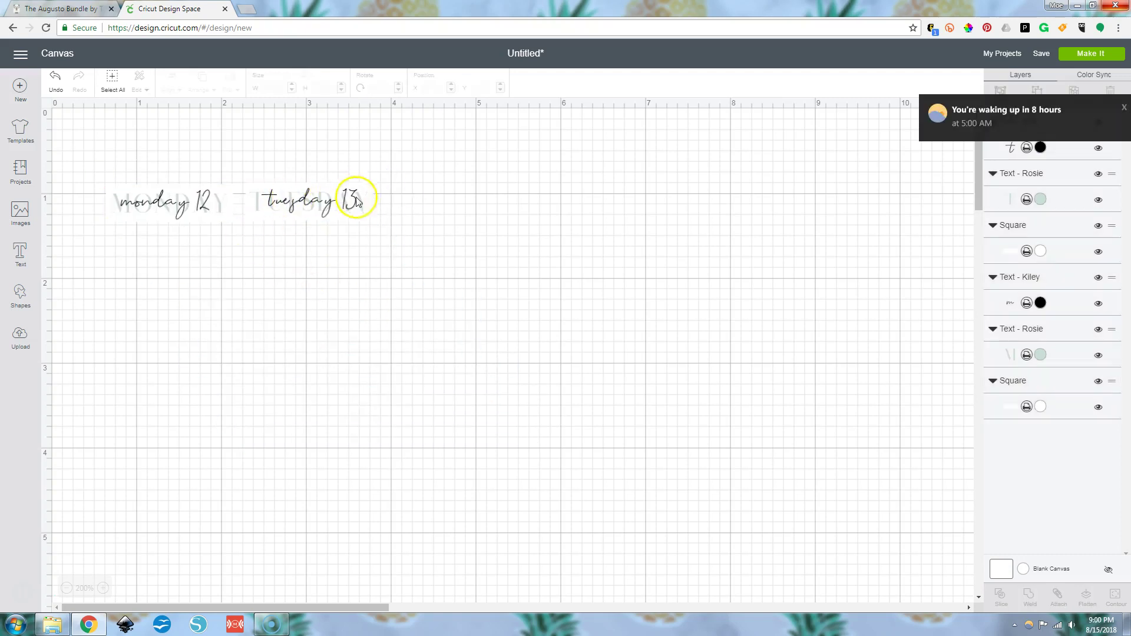
# - Dismiss the notification, preview the headers on the Make It mat, and return to the canvas
pyautogui.click(1125, 111)
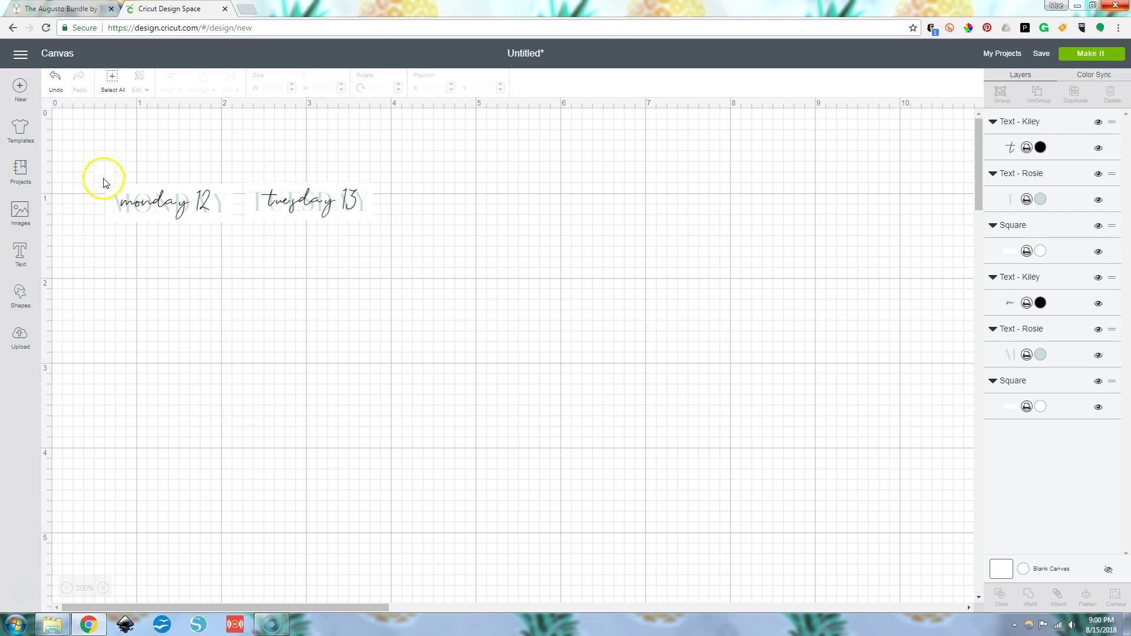
pyautogui.click(1103, 55)
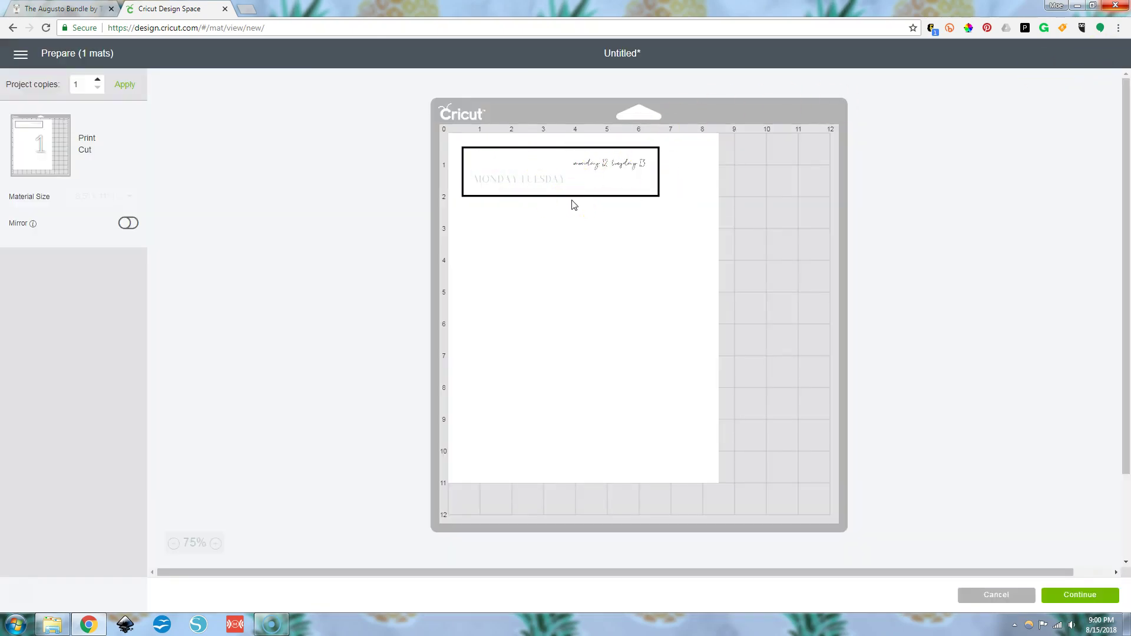
pyautogui.click(979, 596)
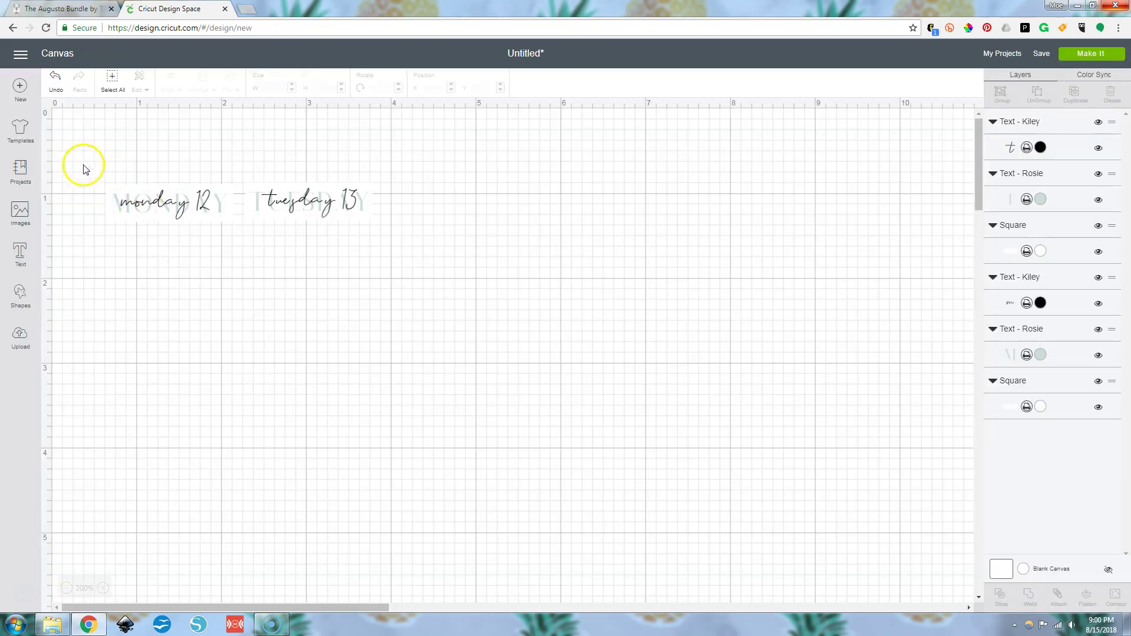
# - Select the monday 12 text and its square, and flatten them into one printable layer
pyautogui.moveTo(76, 156); pyautogui.dragTo(231, 299)
pyautogui.click(64, 146)
pyautogui.moveTo(64, 146); pyautogui.dragTo(255, 289)
pyautogui.click(73, 179)
pyautogui.moveTo(68, 114); pyautogui.dragTo(182, 285)
pyautogui.moveTo(399, 258); pyautogui.dragTo(312, 142)
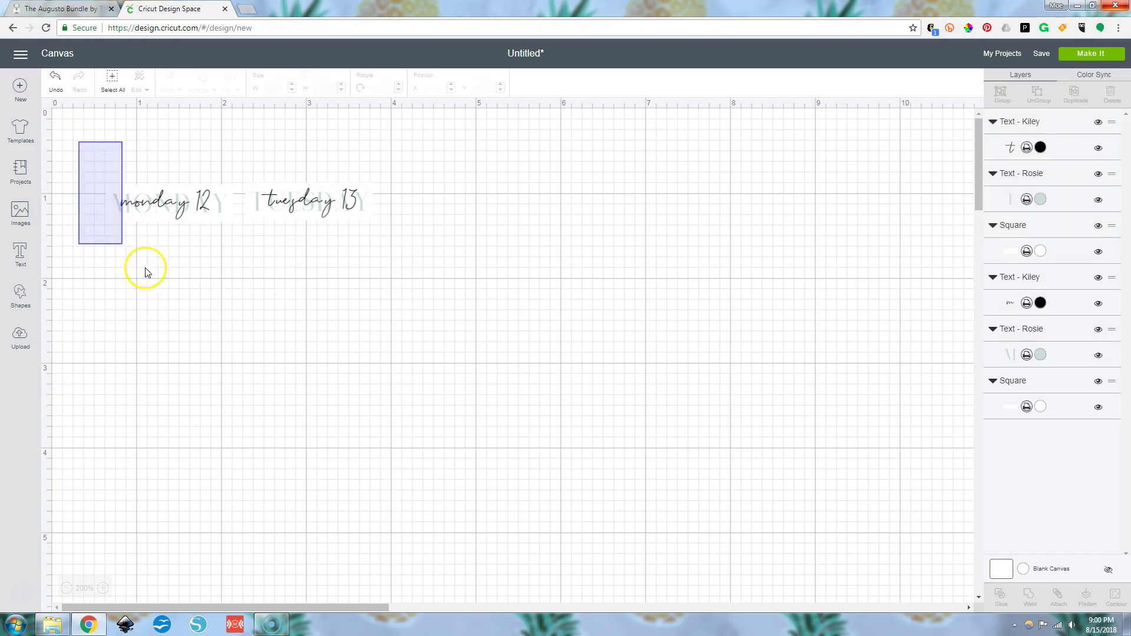
pyautogui.moveTo(146, 272); pyautogui.dragTo(172, 282)
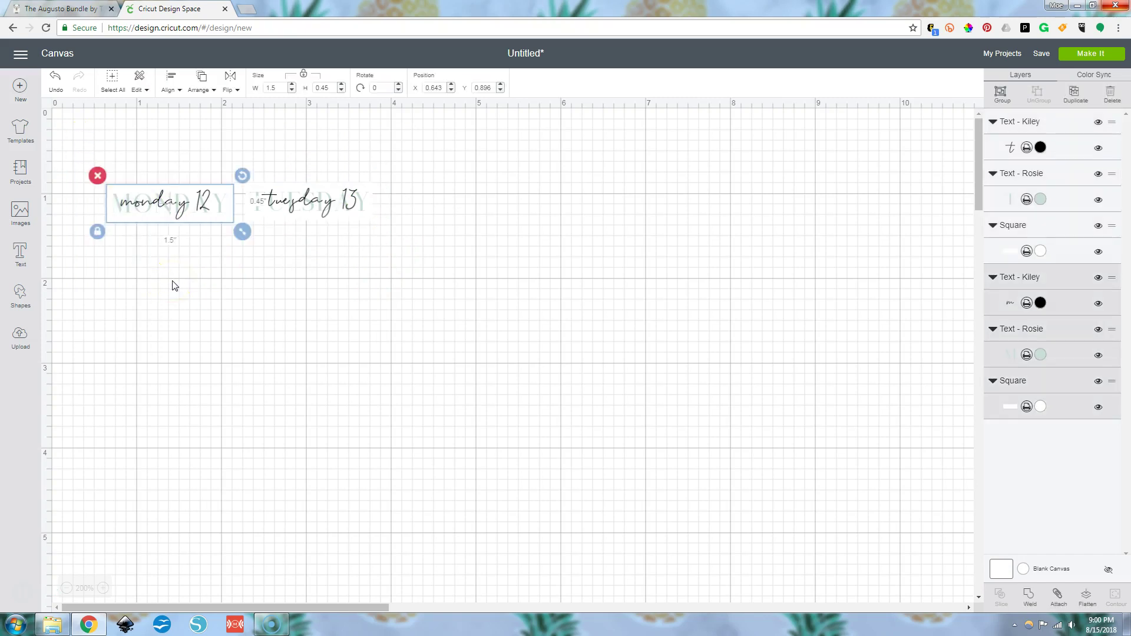
pyautogui.click(1086, 598)
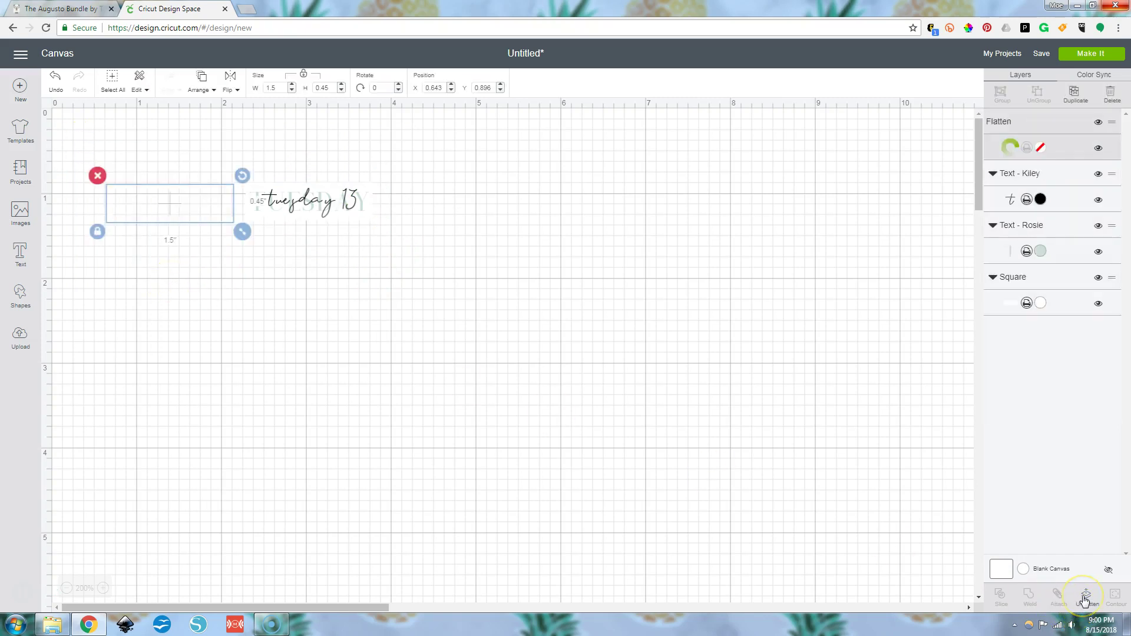
# - Select the tuesday 13 design and flatten it into one printable layer
pyautogui.click(435, 337)
pyautogui.moveTo(229, 130); pyautogui.dragTo(368, 225)
pyautogui.click(448, 306)
pyautogui.moveTo(429, 293); pyautogui.dragTo(253, 168)
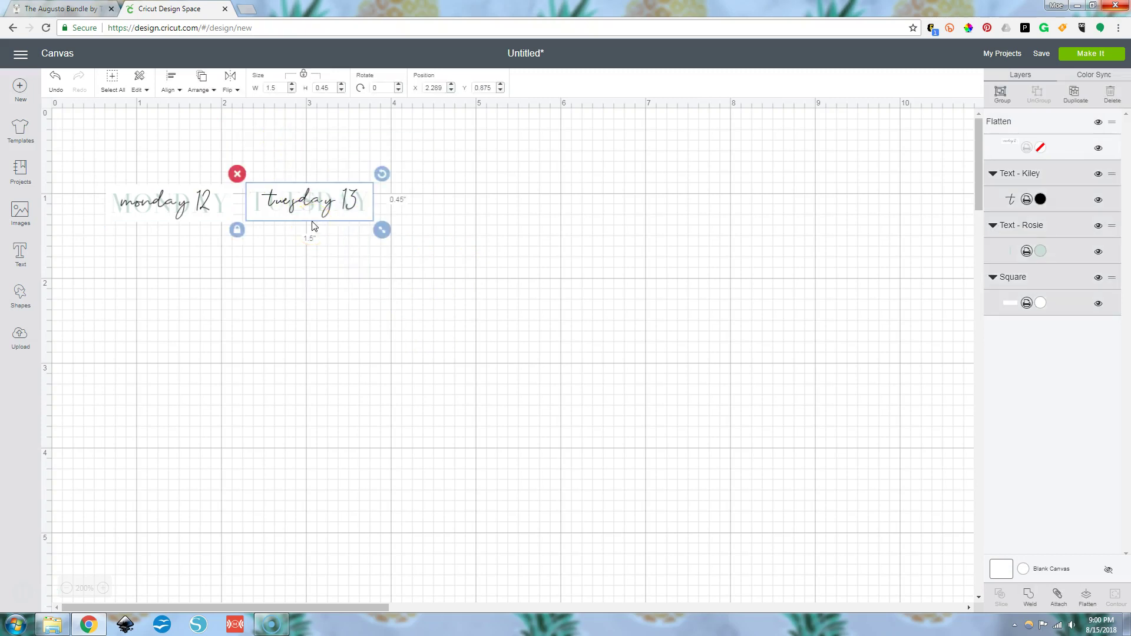
pyautogui.click(1087, 596)
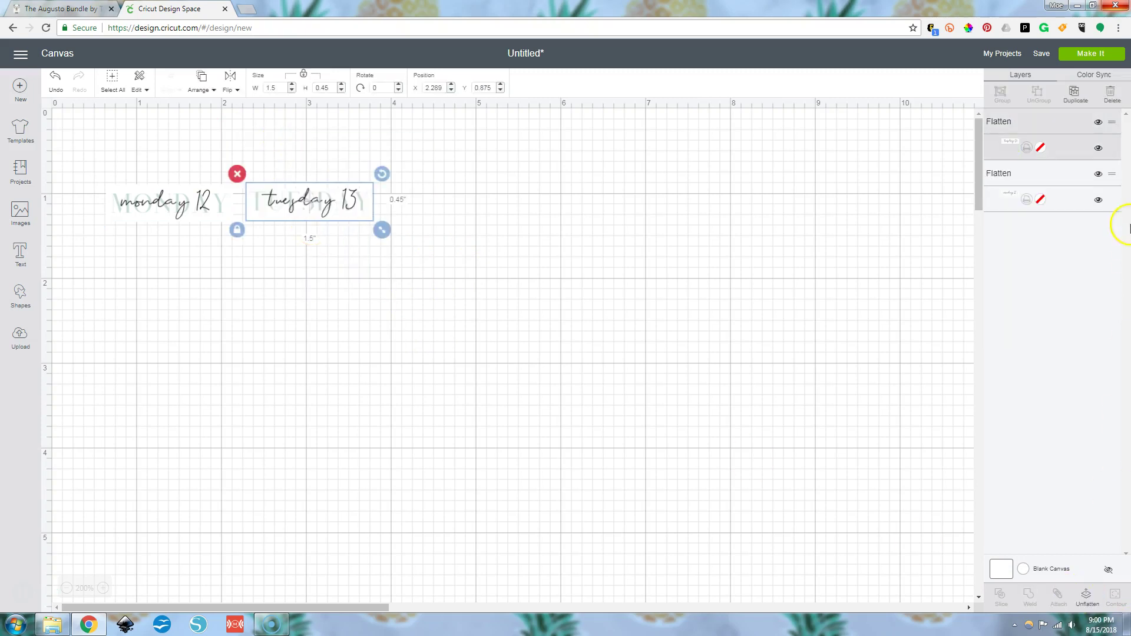
pyautogui.click(1073, 53)
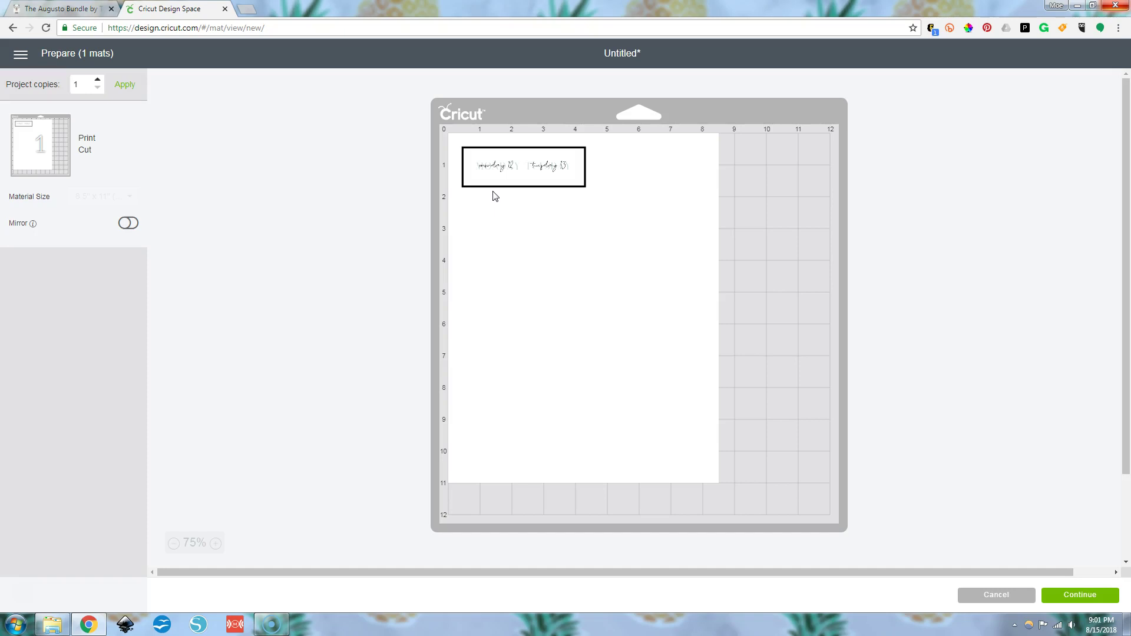
pyautogui.click(448, 198)
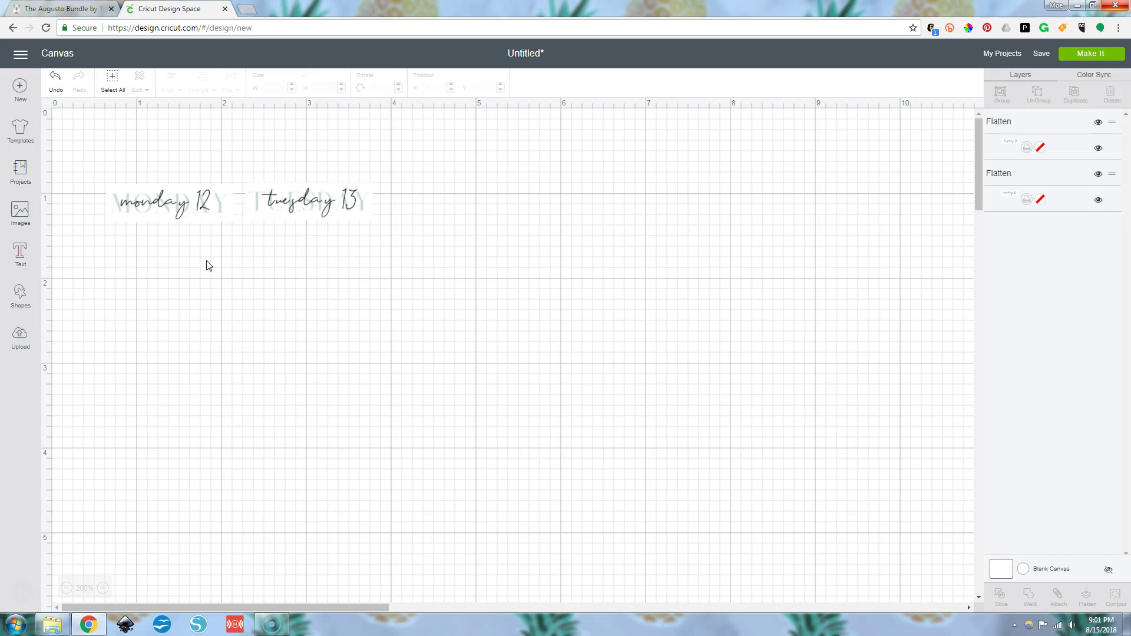
# - Save the project as a private project named 'date header template'
pyautogui.click(1041, 54)
pyautogui.write('d')
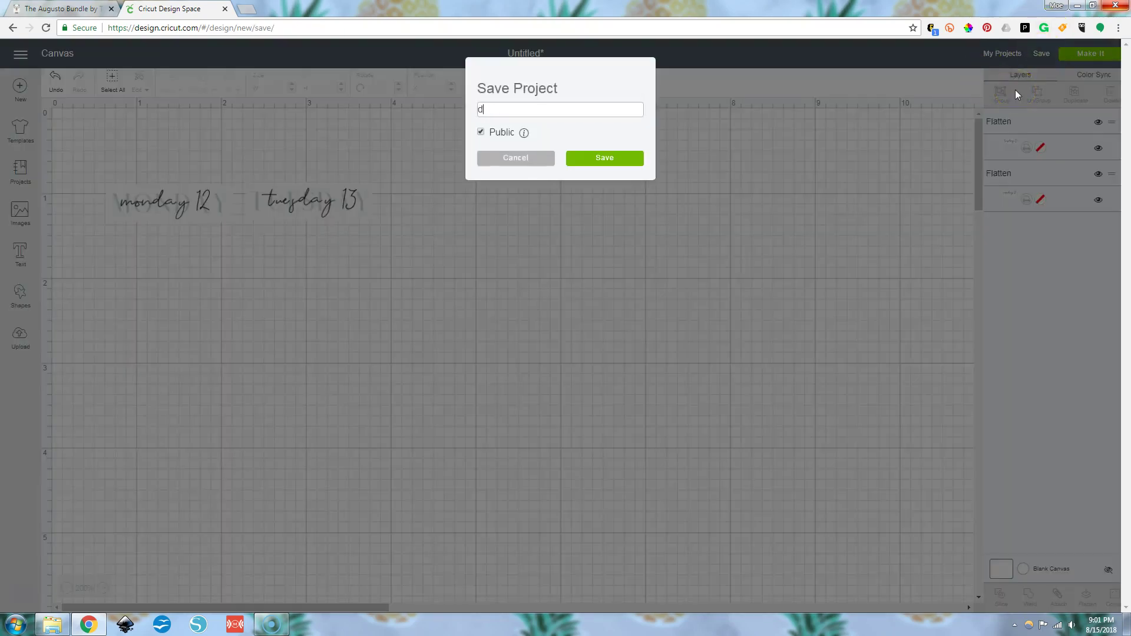
pyautogui.write('ate header template')
pyautogui.click(480, 132)
pyautogui.click(591, 165)
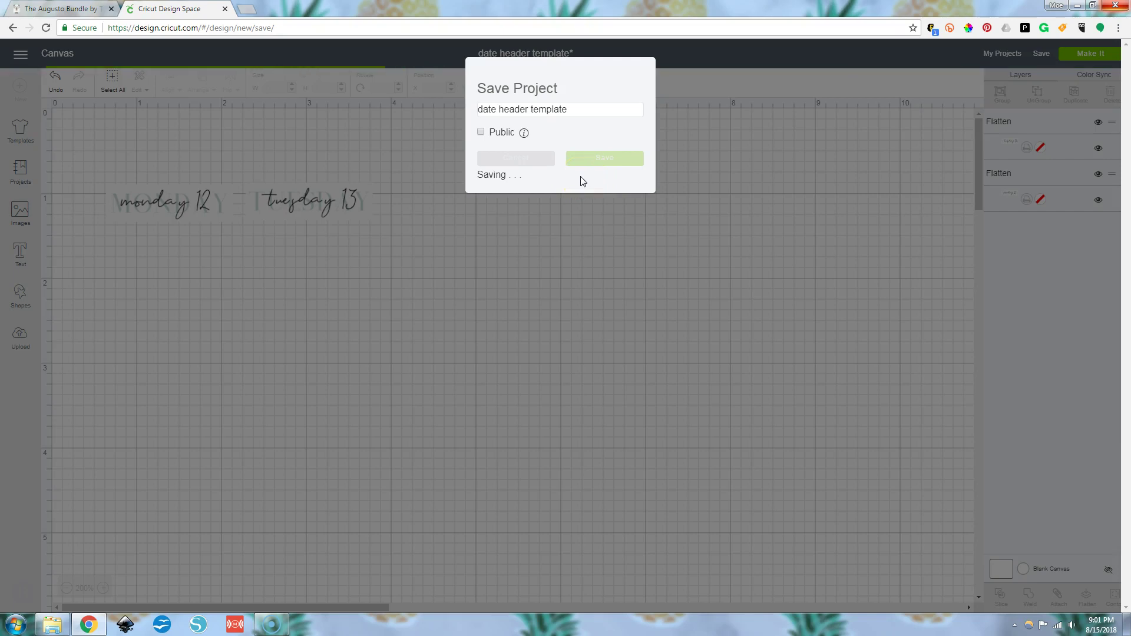
pyautogui.click(159, 203)
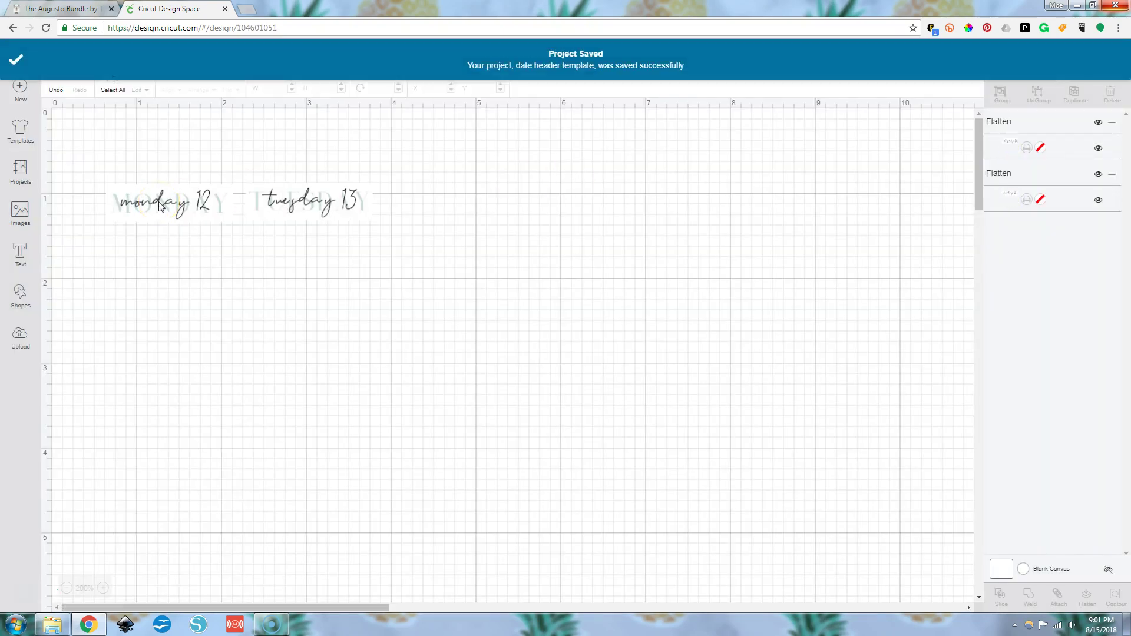
# - Unflatten monday 12 and recolour its large MONDAY text a light magenta pink (#AA1E58)
pyautogui.click(174, 199)
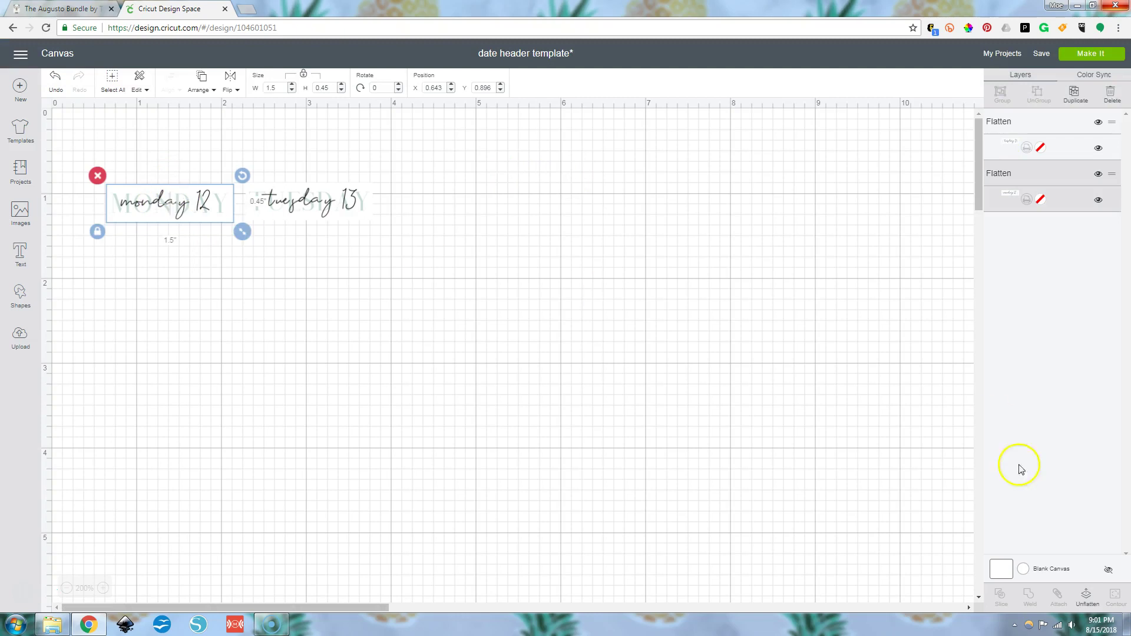
pyautogui.click(1087, 597)
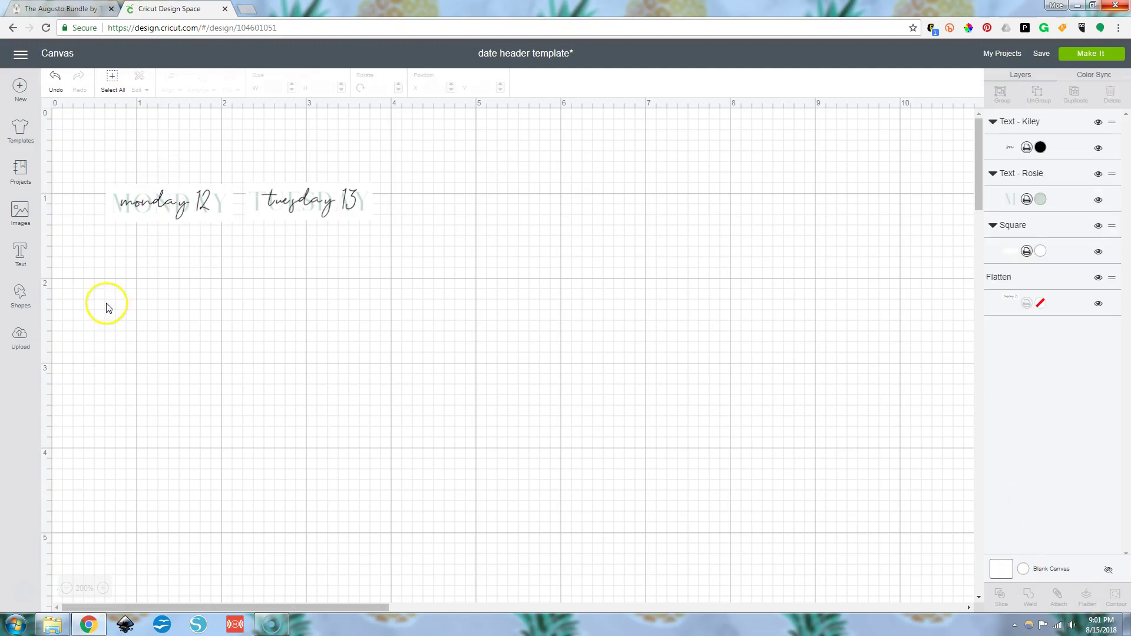
pyautogui.click(209, 203)
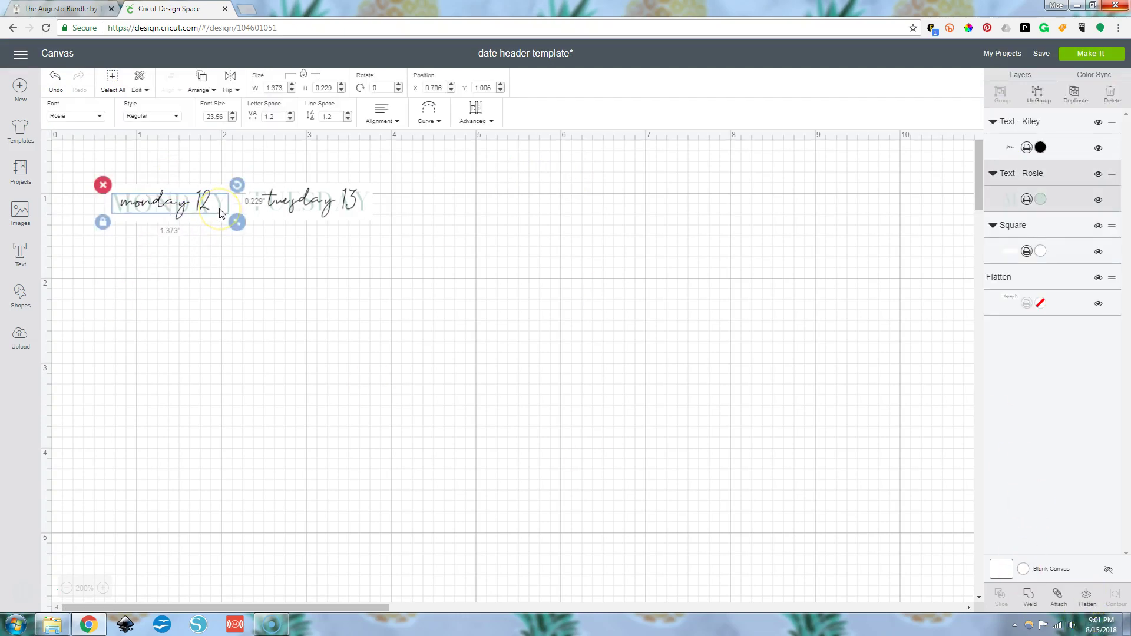
pyautogui.click(1041, 199)
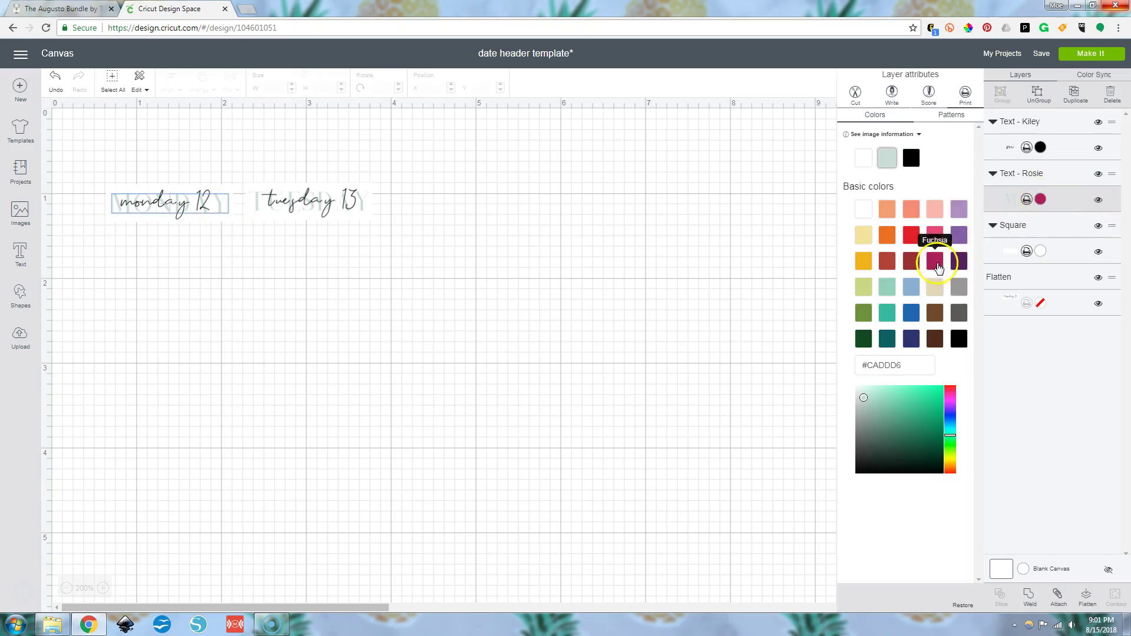
pyautogui.click(934, 261)
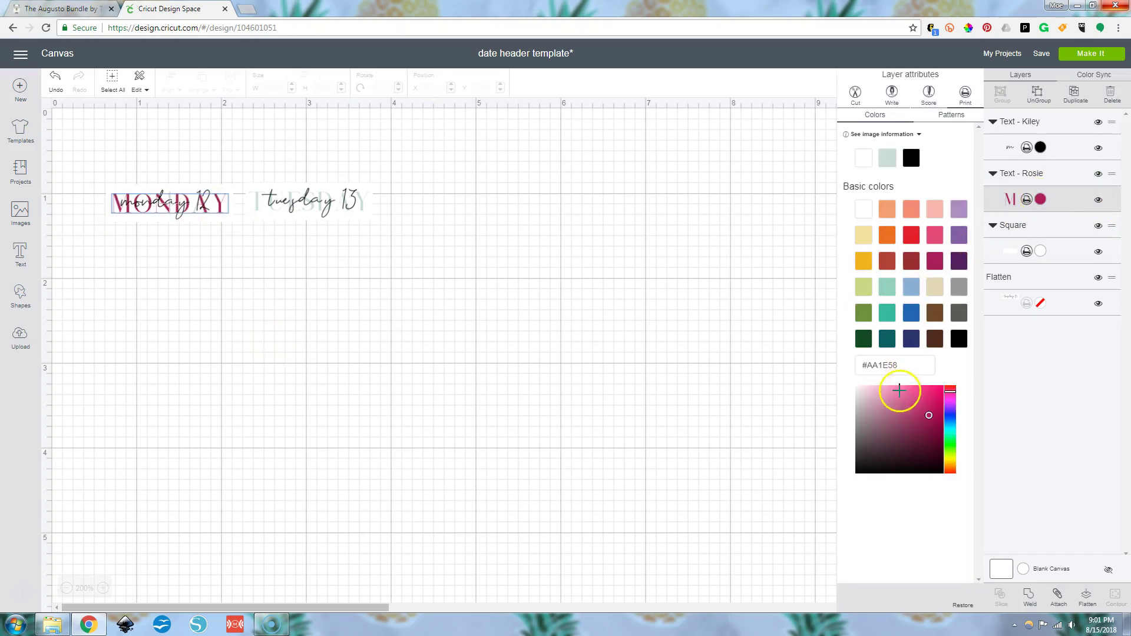
pyautogui.click(877, 404)
pyautogui.click(351, 352)
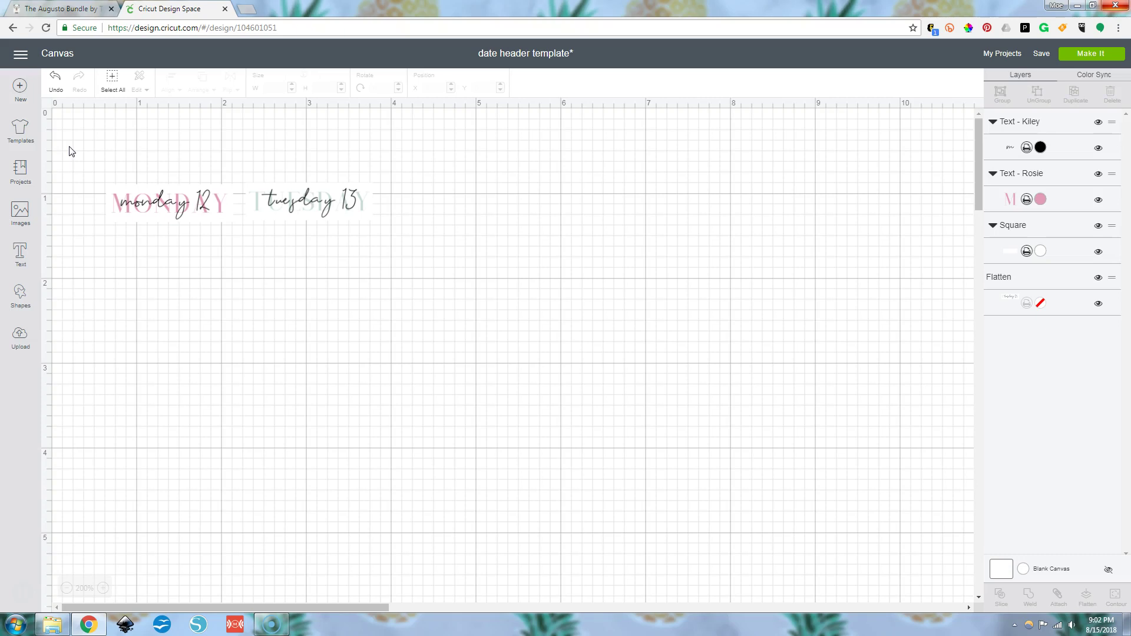
pyautogui.click(79, 161)
# - On The Augusto Bundle page, scroll through the included font previews down to Rosie
pyautogui.click(47, 10)
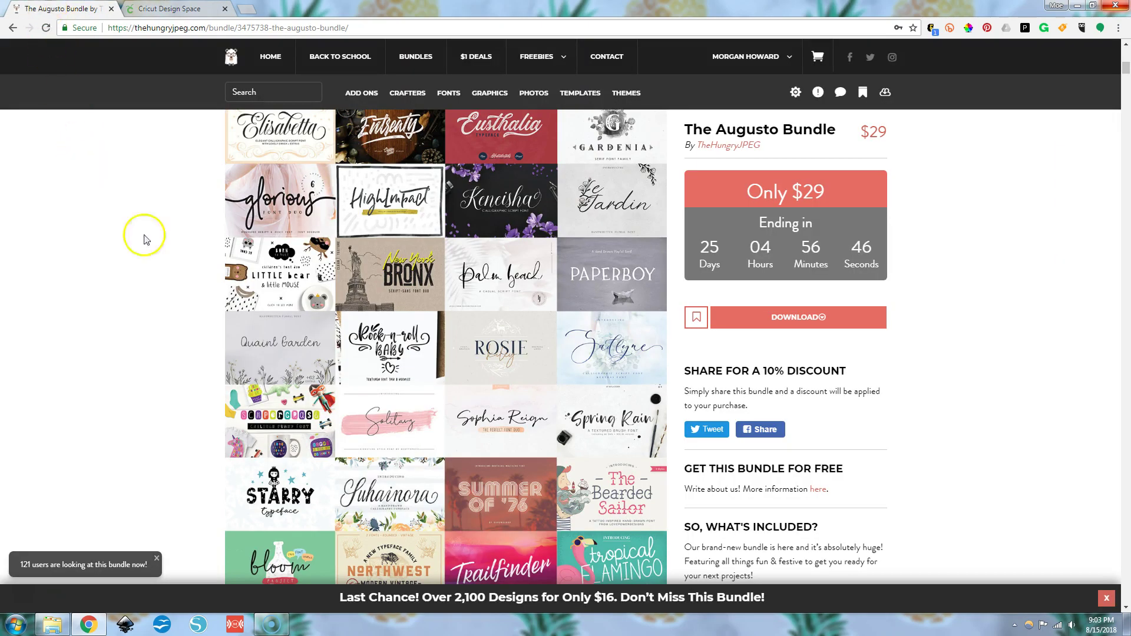
pyautogui.scroll(10, 387, 377)
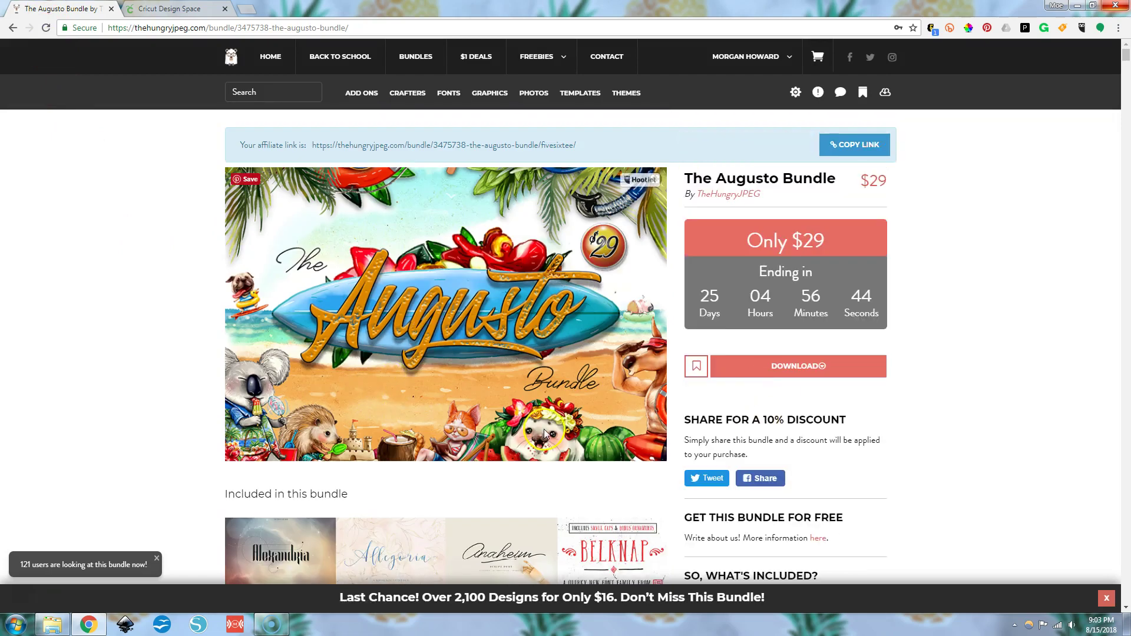
pyautogui.scroll(-5, 471, 423)
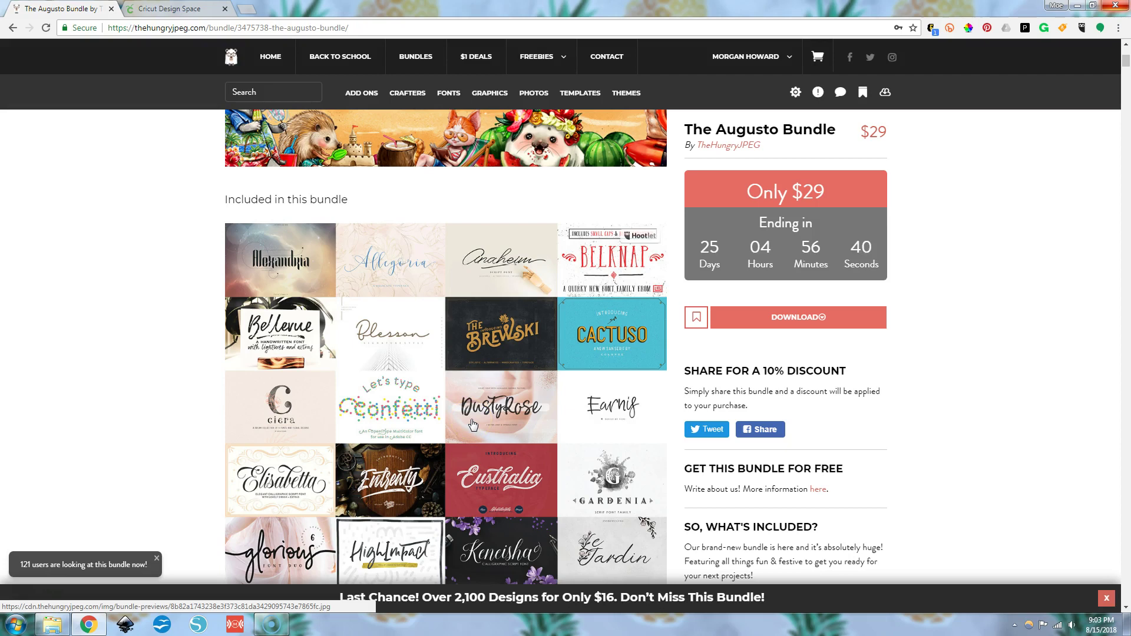
pyautogui.scroll(-4, 472, 427)
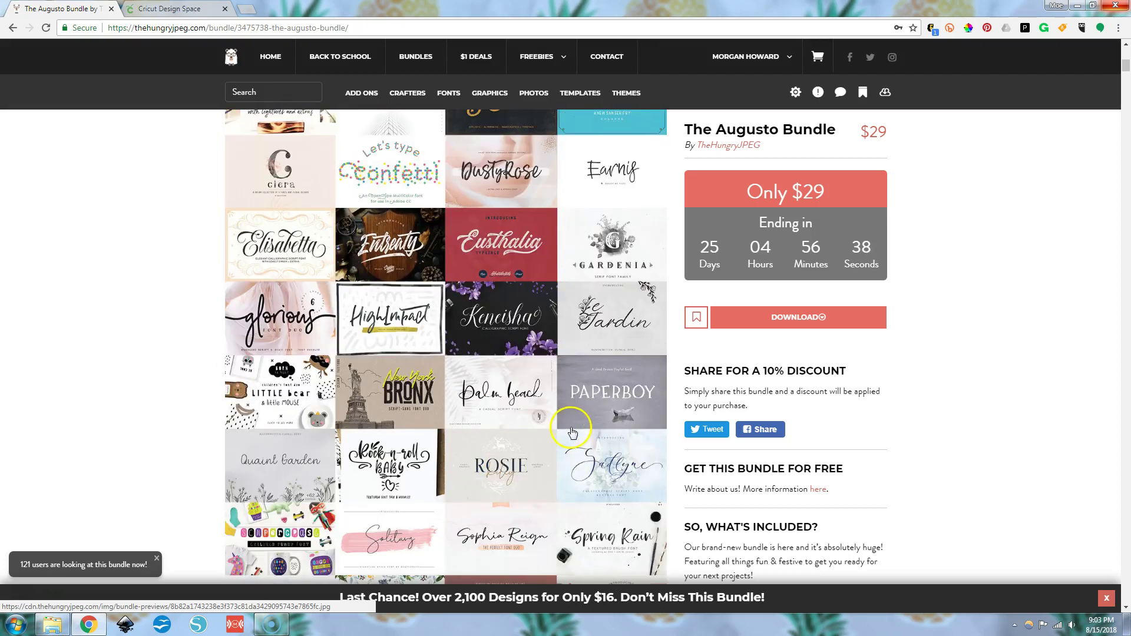
# - Go back to the Cricut Design Space tab showing the date header template canvas
pyautogui.click(179, 14)
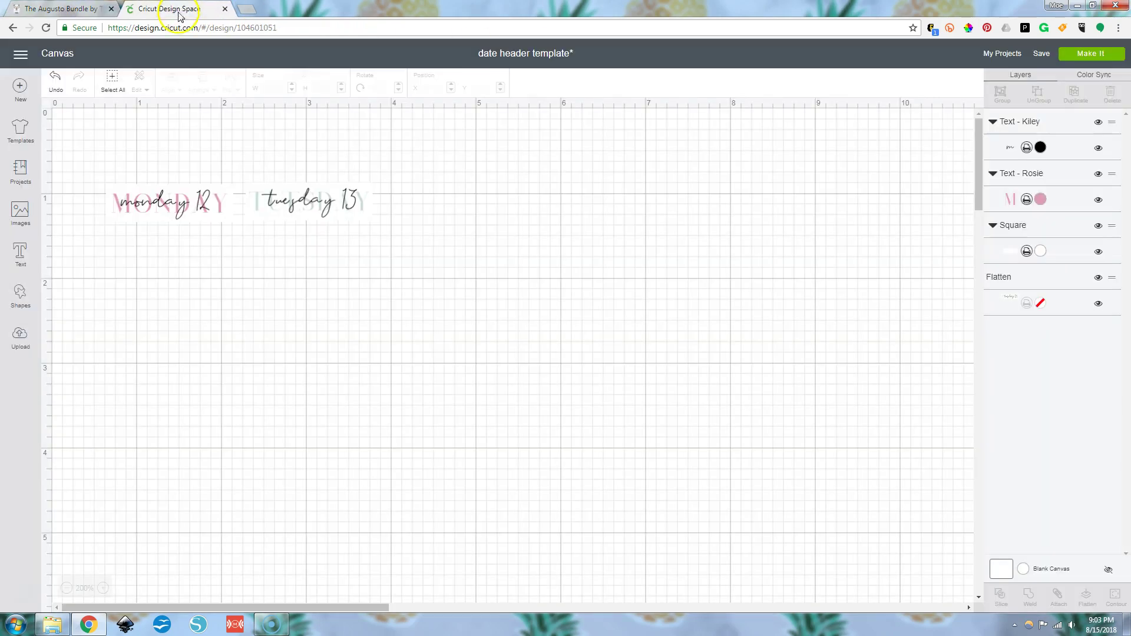